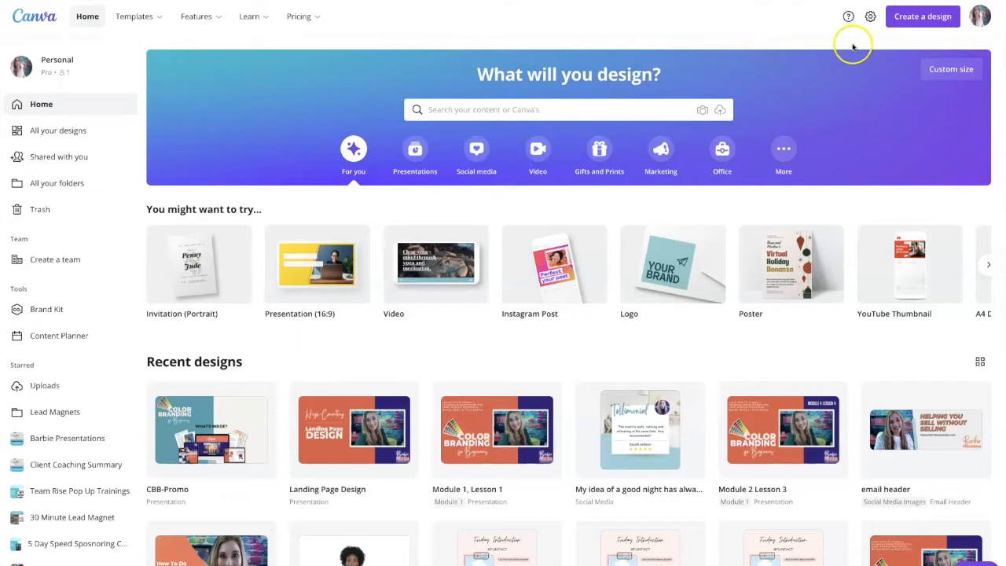
# - Create a new blank Presentation (16:9) design
pyautogui.scroll(-1, 916, 21)
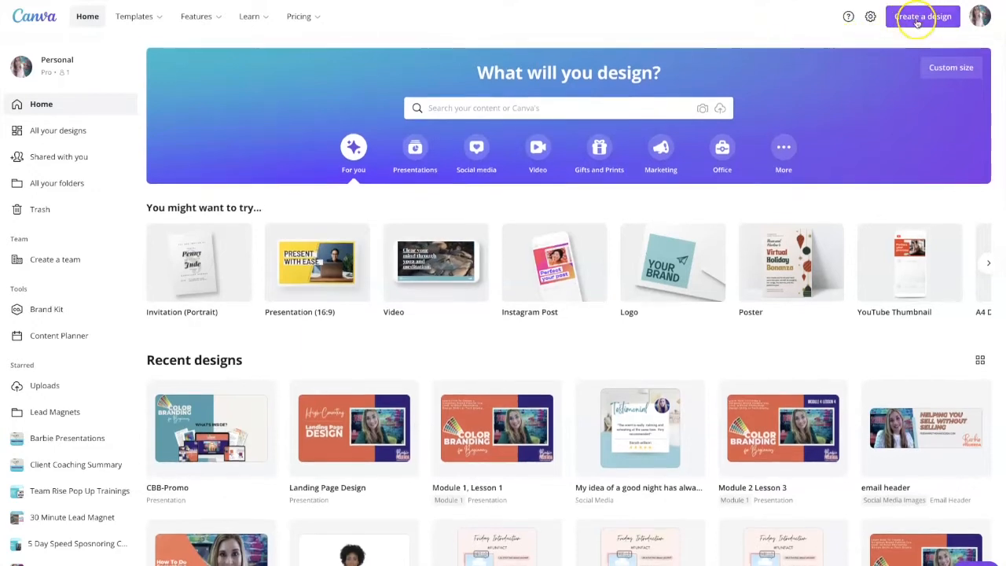
pyautogui.click(916, 19)
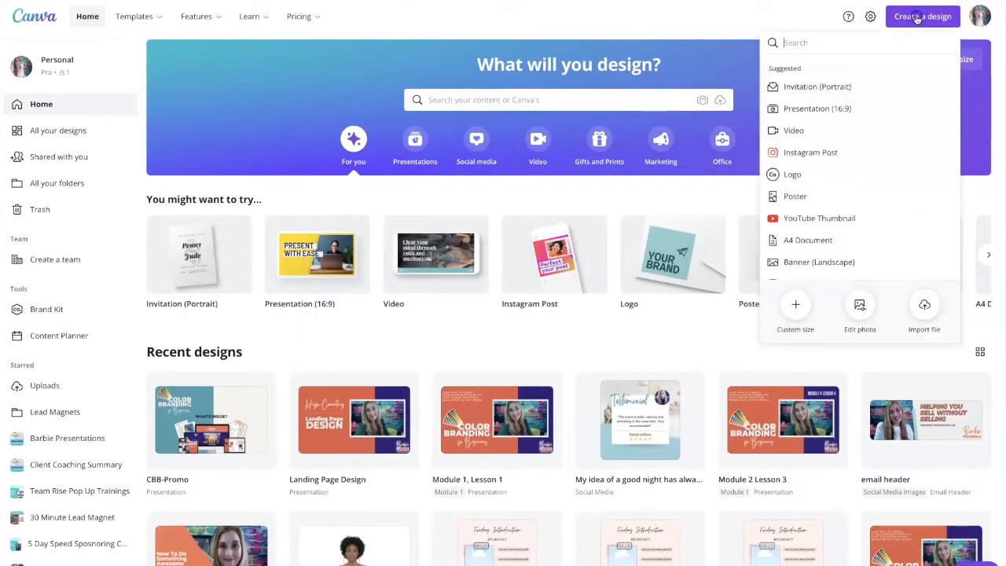
pyautogui.click(802, 110)
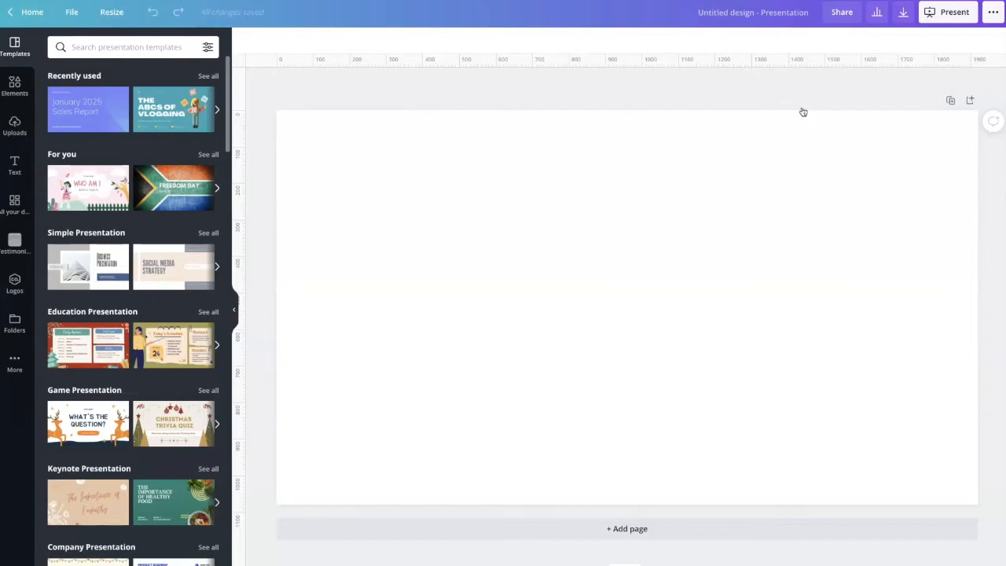
# - Search the presentation templates for "teal" and browse the designs
pyautogui.click(174, 45)
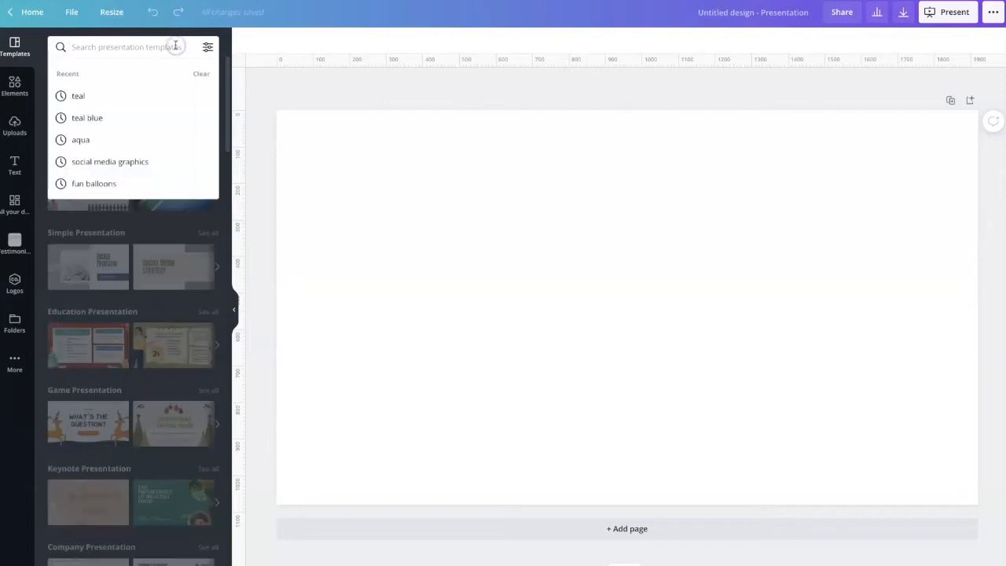
pyautogui.write('teal')
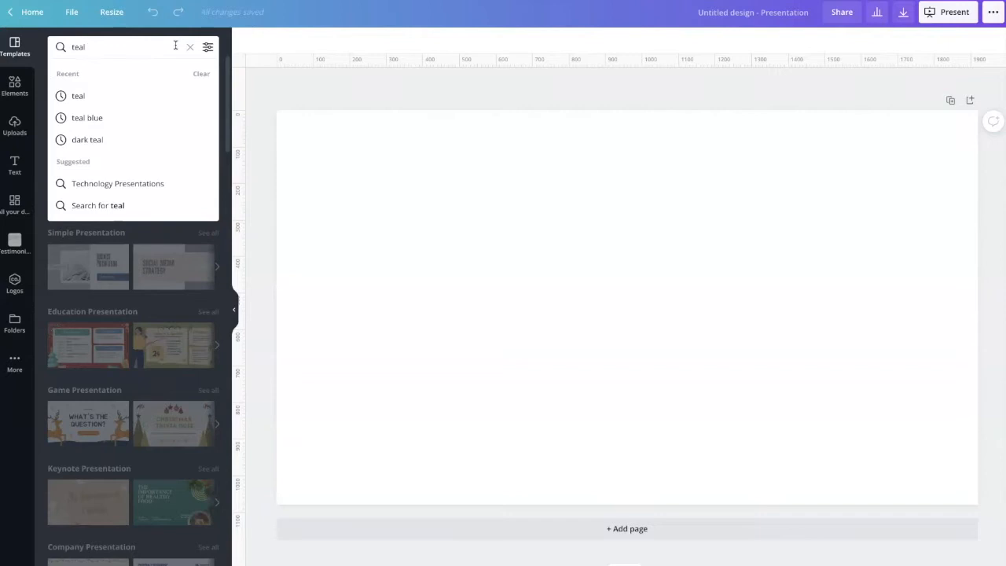
pyautogui.press('Return')
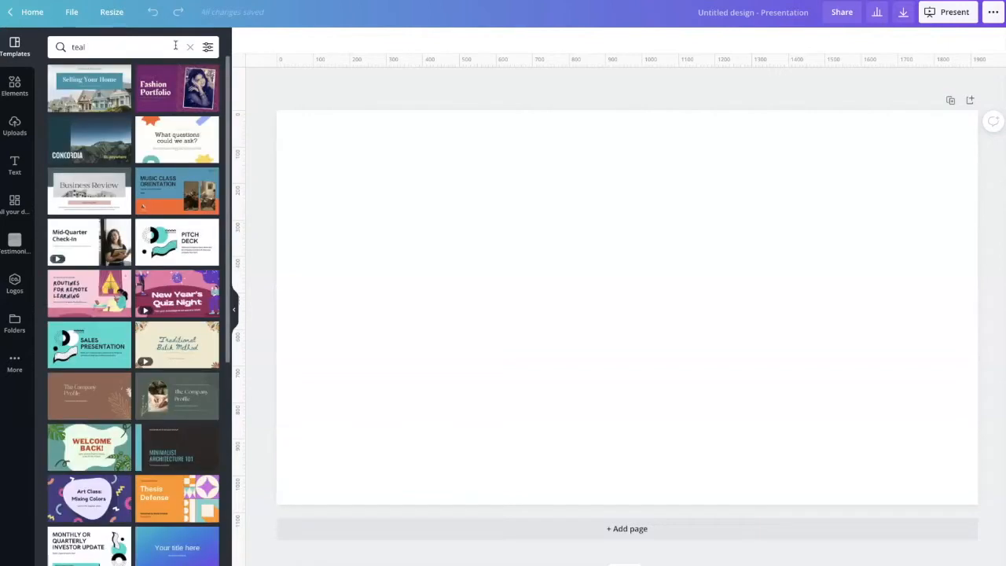
pyautogui.scroll(-5, 180, 192)
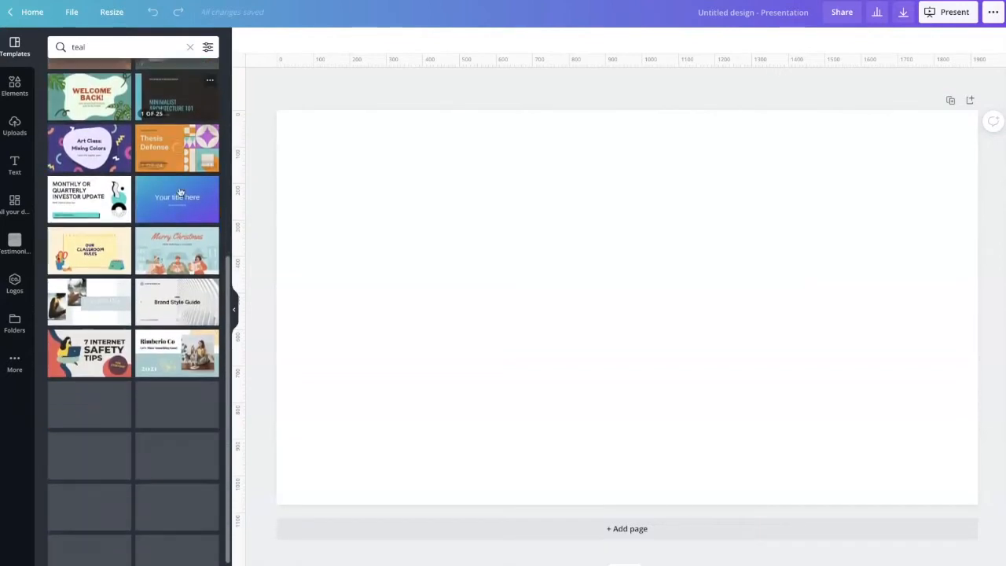
pyautogui.scroll(-2, 180, 193)
pyautogui.scroll(7, 180, 192)
# - Search the templates for "teal blue" and apply the title page of the Purple Abstract Patterns Sales Report Sales Presentation
pyautogui.click(154, 49)
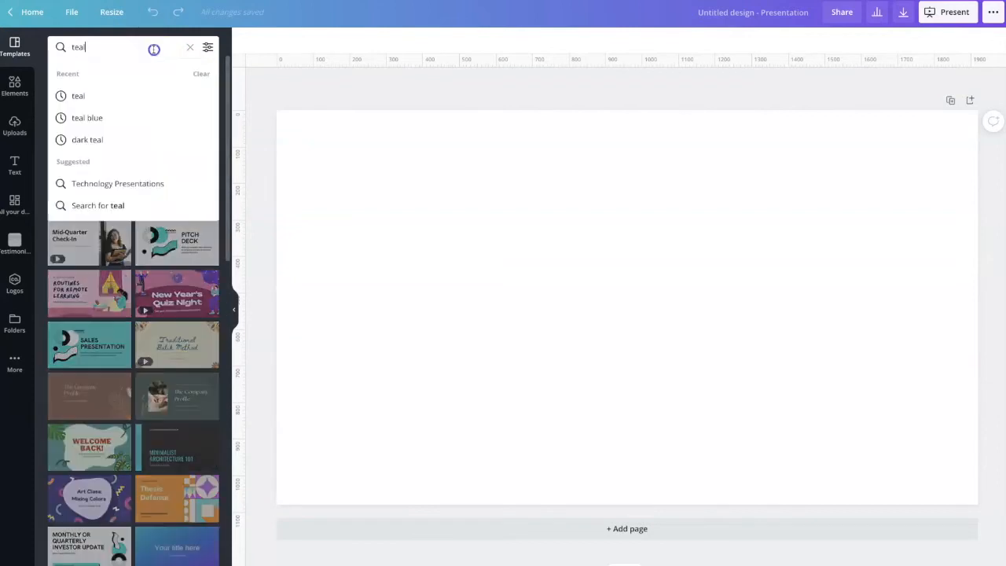
pyautogui.write('blue')
pyautogui.press('Return')
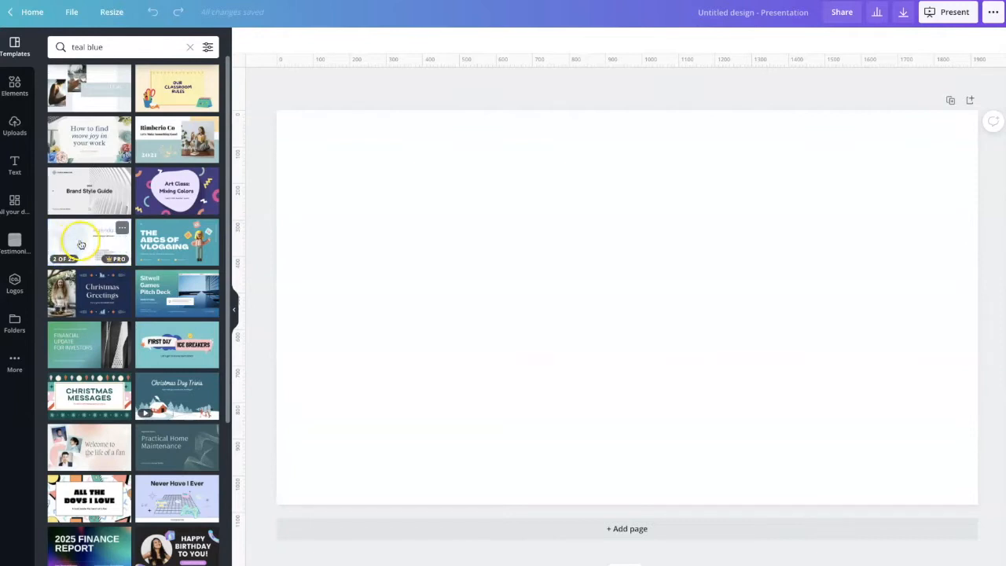
pyautogui.click(80, 244)
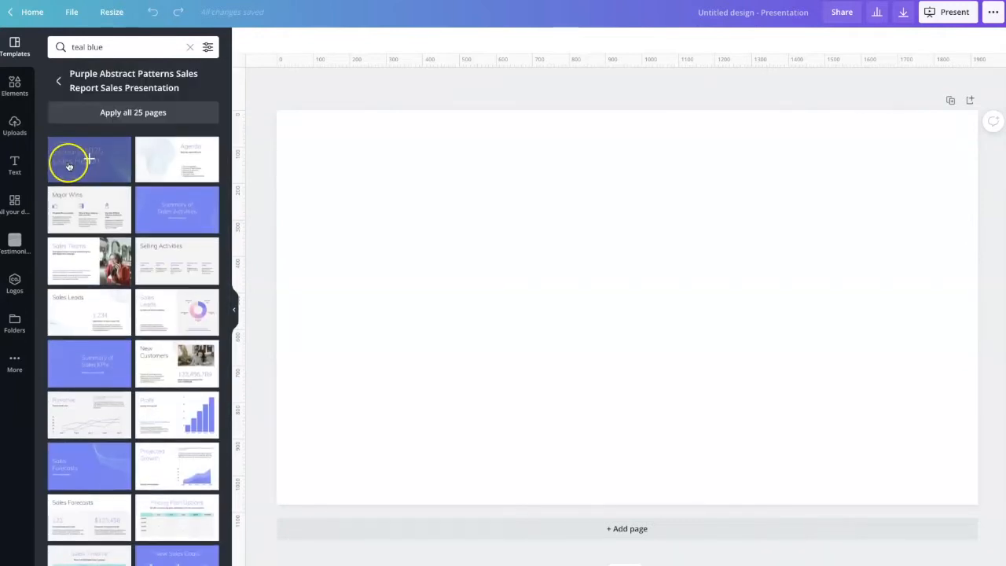
pyautogui.click(68, 165)
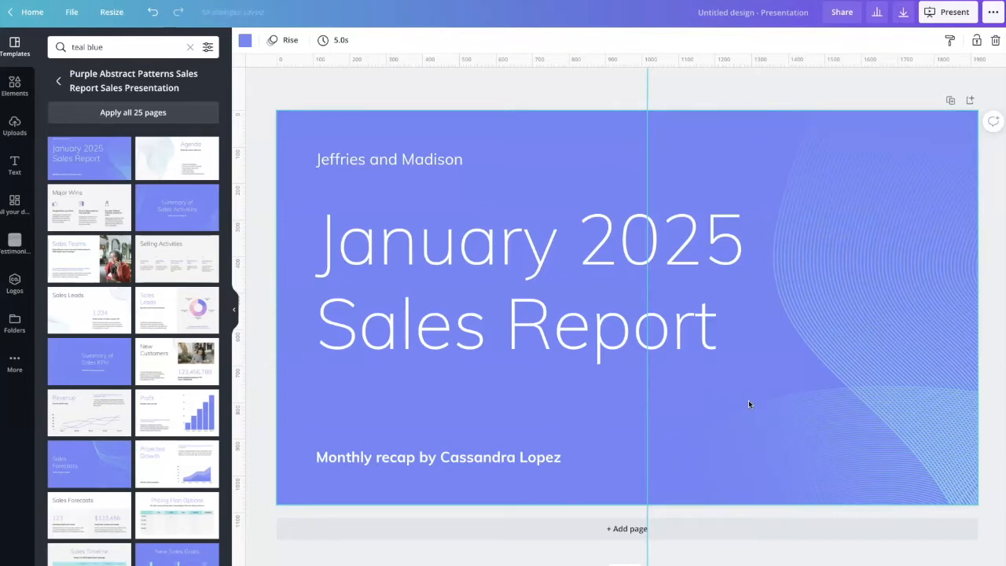
# - Delete the grouped title text and the "Monthly recap" line so only the patterned background remains
pyautogui.click(404, 248)
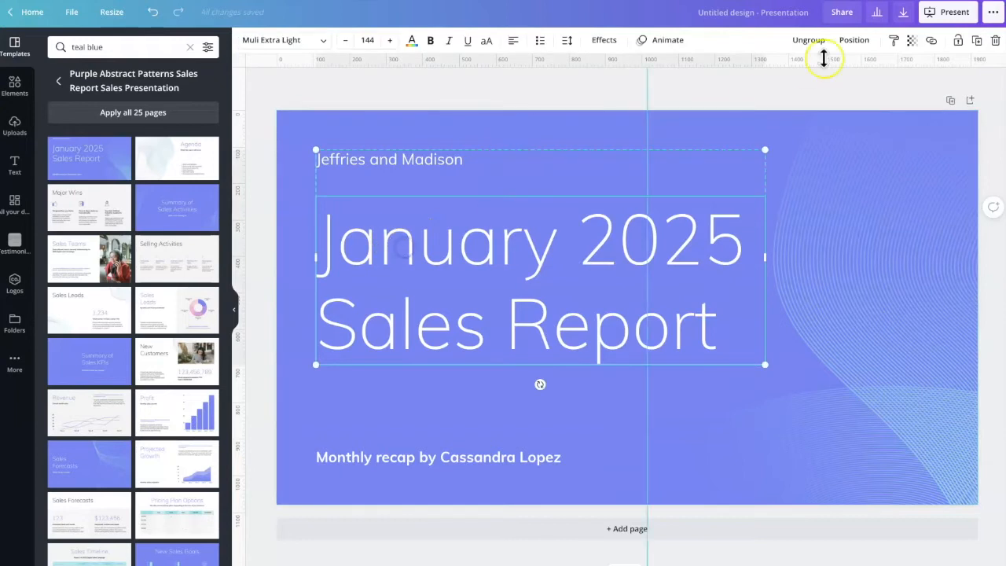
pyautogui.click(994, 42)
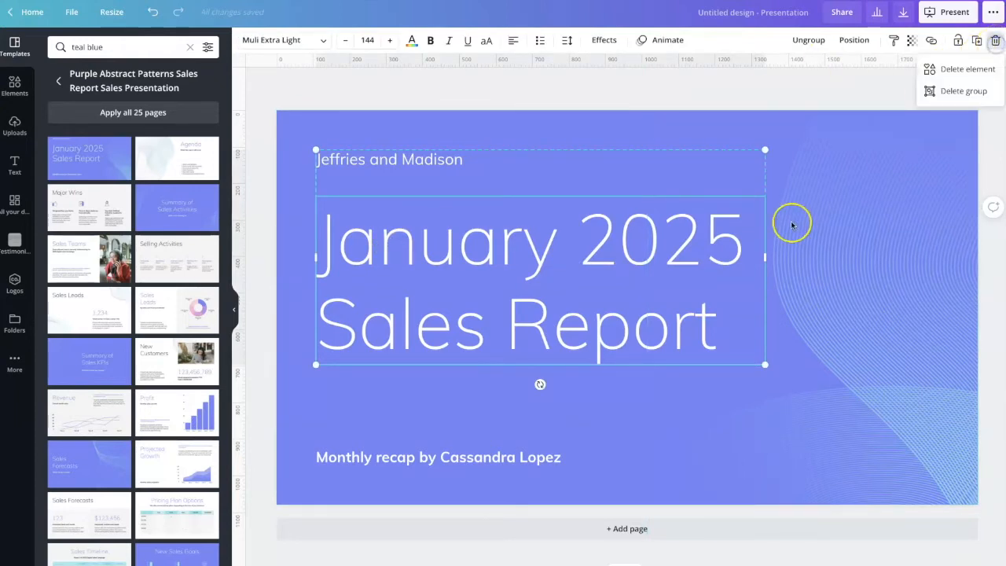
pyautogui.click(979, 89)
pyautogui.click(470, 451)
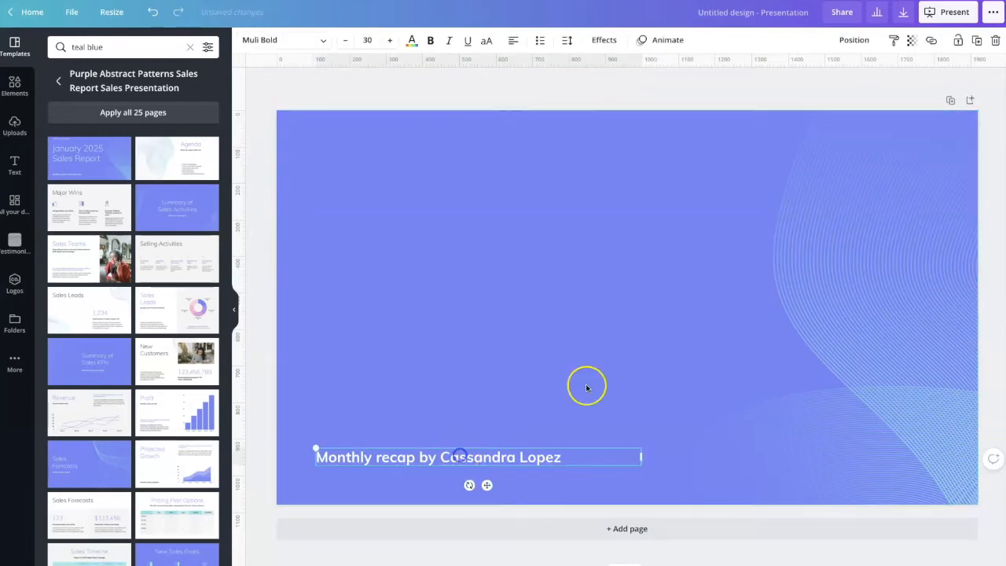
pyautogui.click(994, 41)
# - Change the page's background colour to the custom bright blue #20C6FA
pyautogui.click(532, 135)
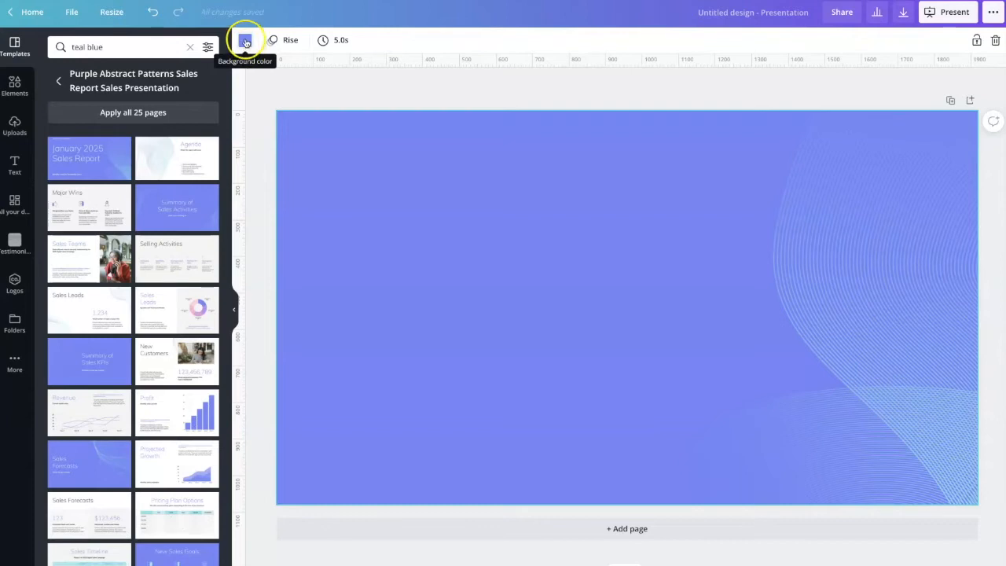
pyautogui.click(244, 46)
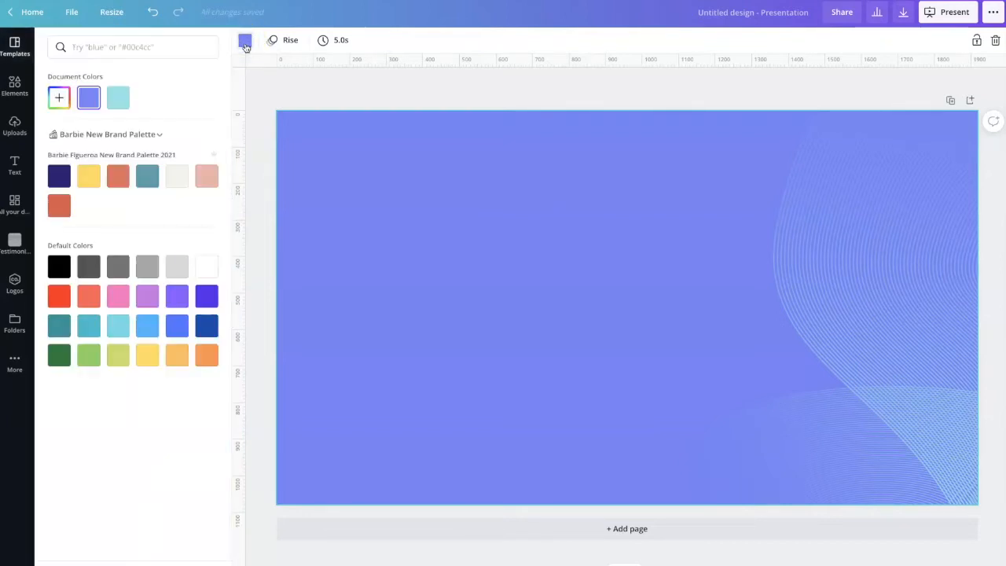
pyautogui.click(120, 99)
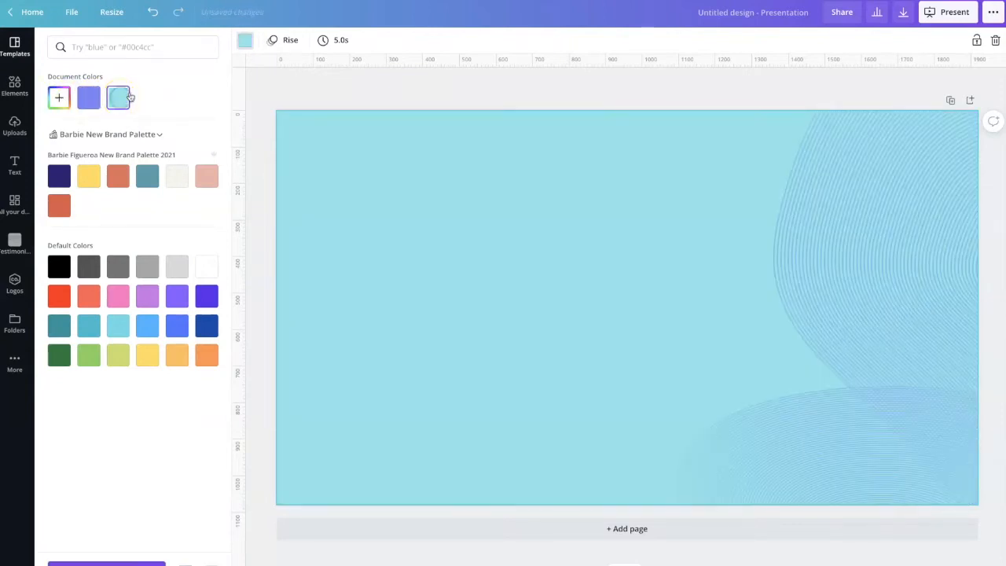
pyautogui.click(59, 99)
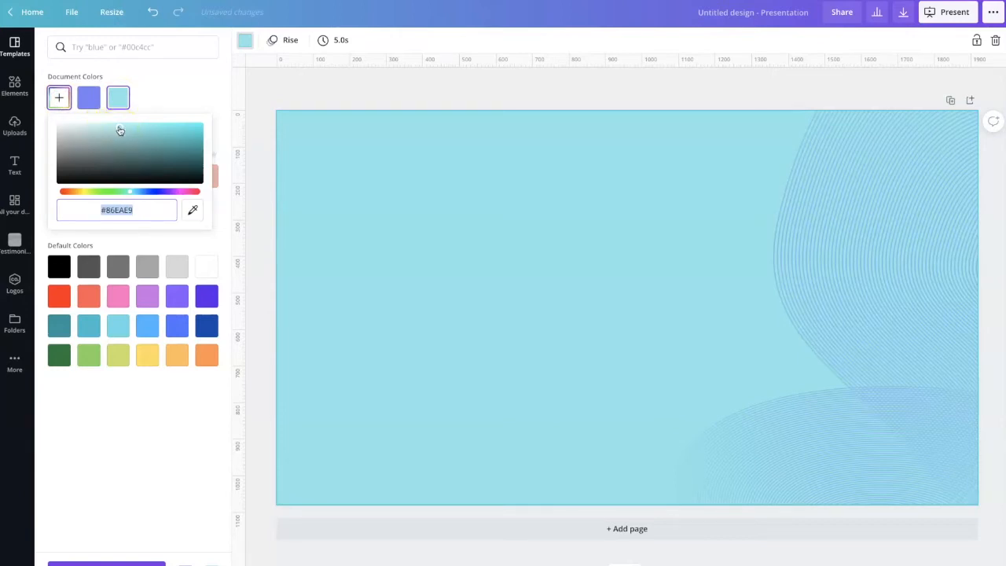
pyautogui.moveTo(130, 192); pyautogui.dragTo(137, 196)
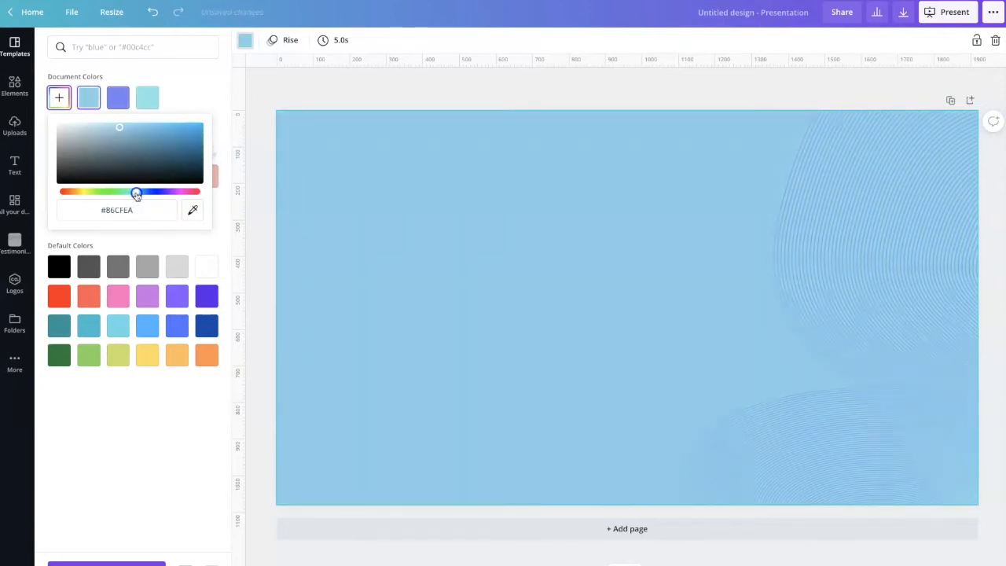
pyautogui.moveTo(137, 195); pyautogui.dragTo(135, 195)
pyautogui.moveTo(123, 128); pyautogui.dragTo(184, 123)
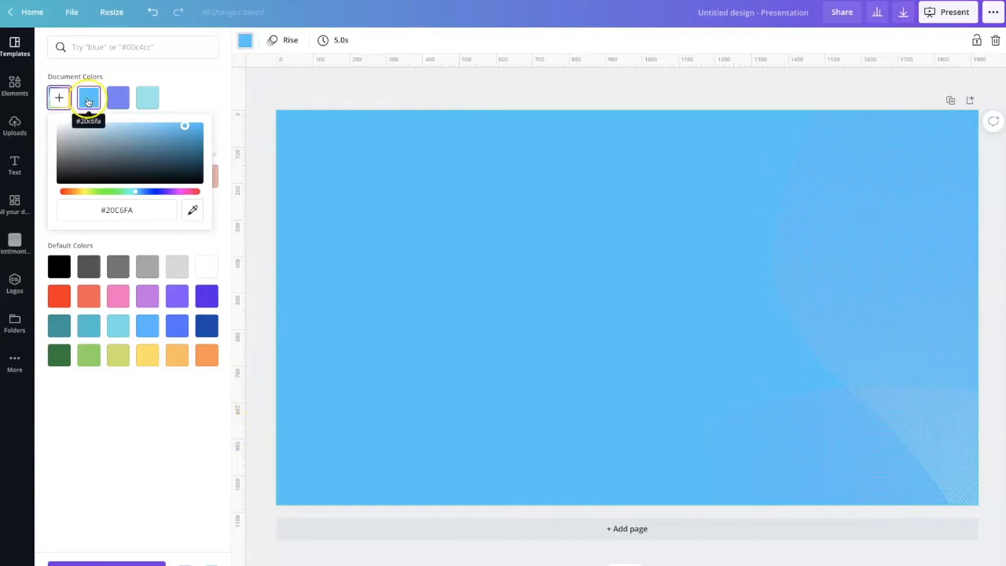
pyautogui.click(193, 99)
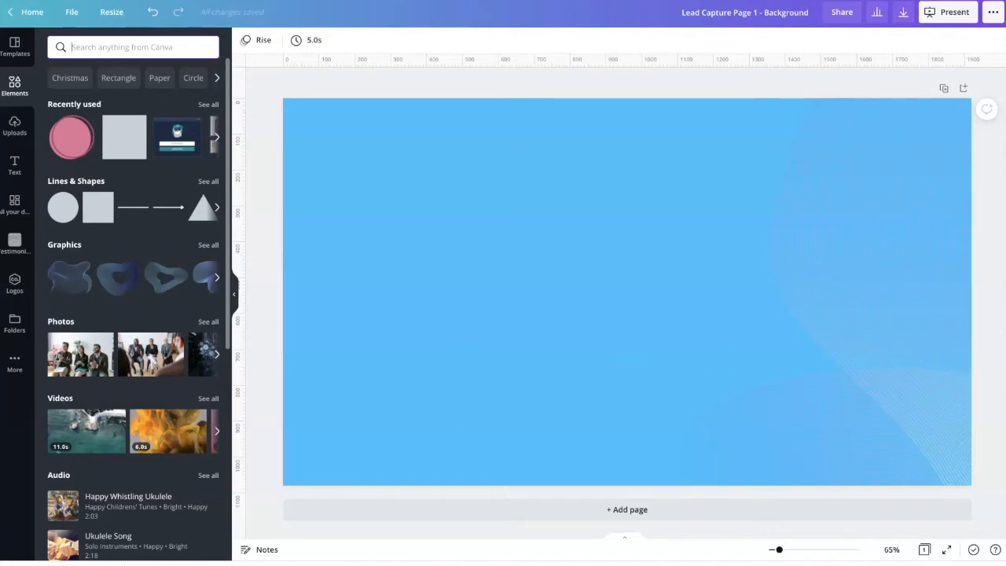
# - Search the elements for "shapes" and restrict the results to graphics
pyautogui.click(99, 48)
pyautogui.write('sha')
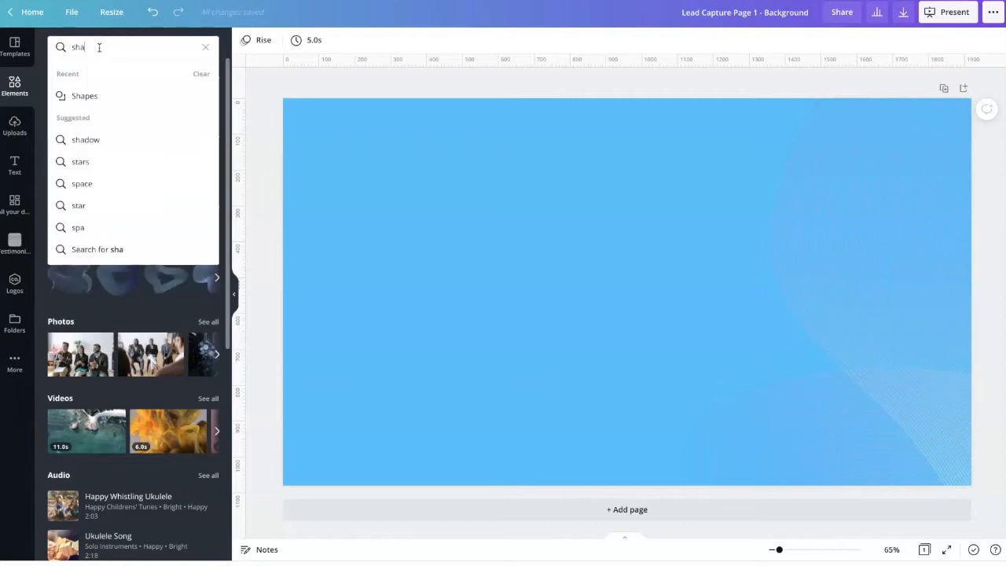
pyautogui.write('pes')
pyautogui.press('Return')
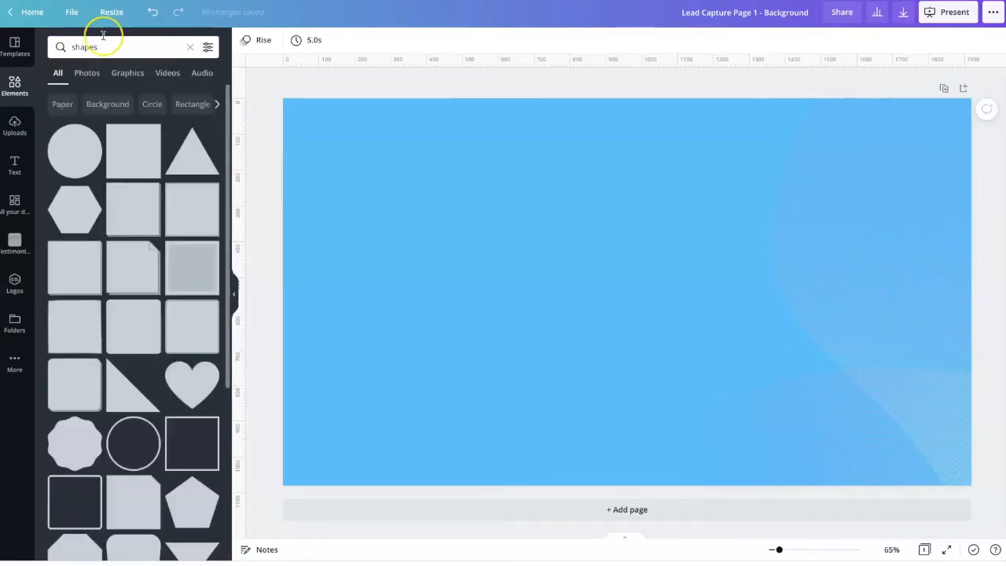
pyautogui.click(127, 78)
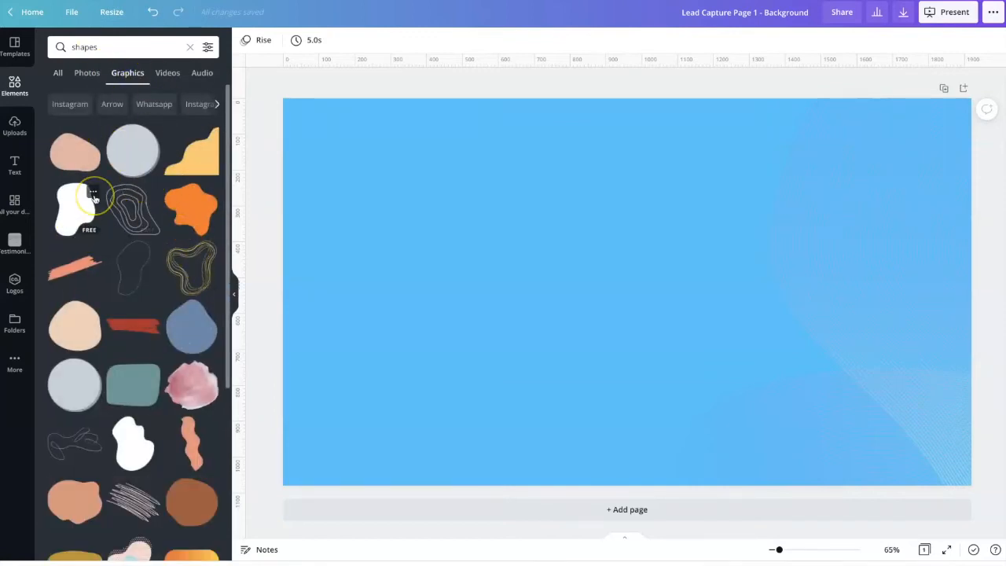
# - Add the pink circle graphic with an offset outline, shrink it to about 300 px wide and place it left of the page centre
pyautogui.scroll(-2, 90, 198)
pyautogui.scroll(-1, 94, 199)
pyautogui.scroll(3, 94, 199)
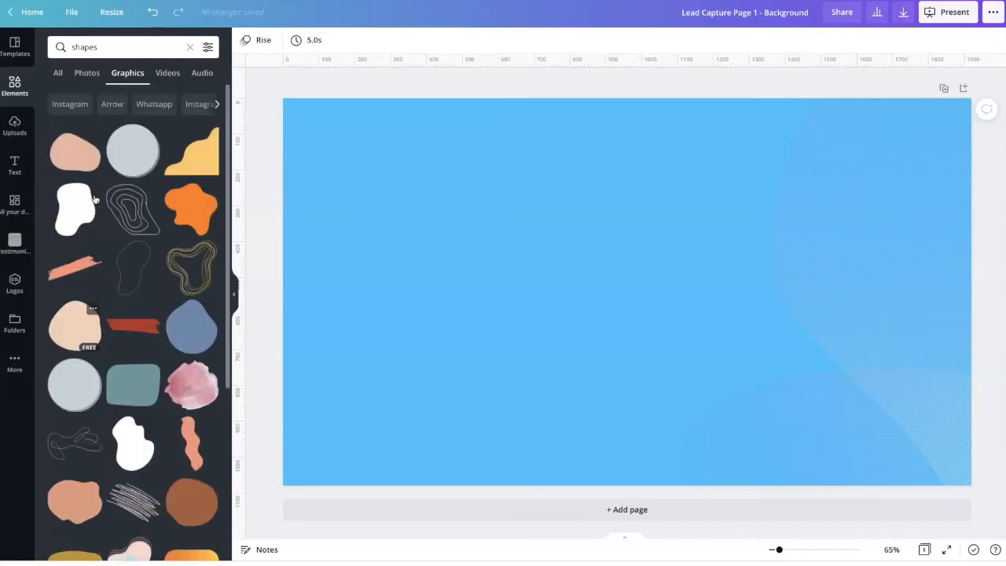
pyautogui.scroll(-10, 94, 199)
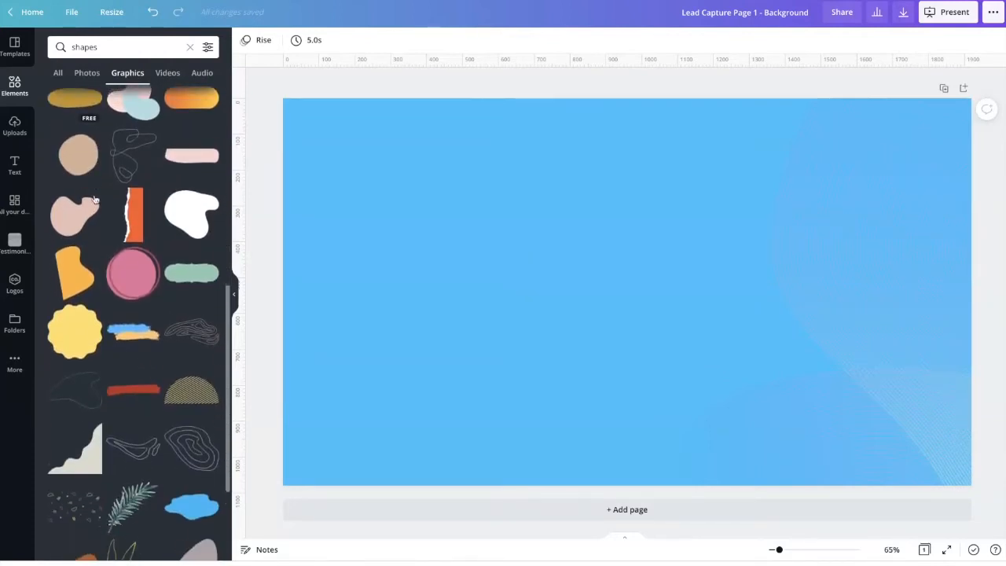
pyautogui.click(111, 241)
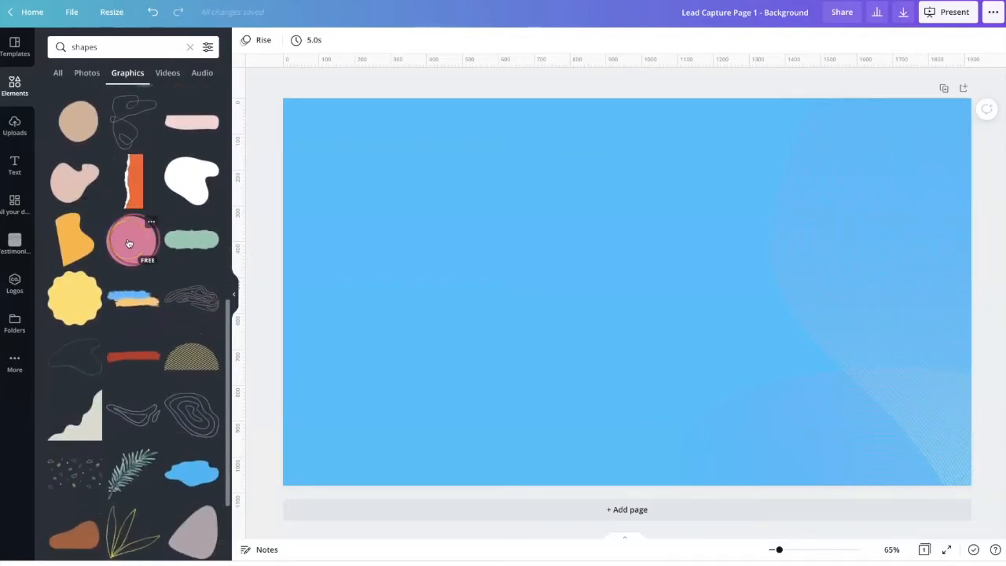
pyautogui.moveTo(606, 308); pyautogui.dragTo(474, 355)
pyautogui.moveTo(579, 260); pyautogui.dragTo(512, 295)
pyautogui.moveTo(472, 350); pyautogui.dragTo(482, 336)
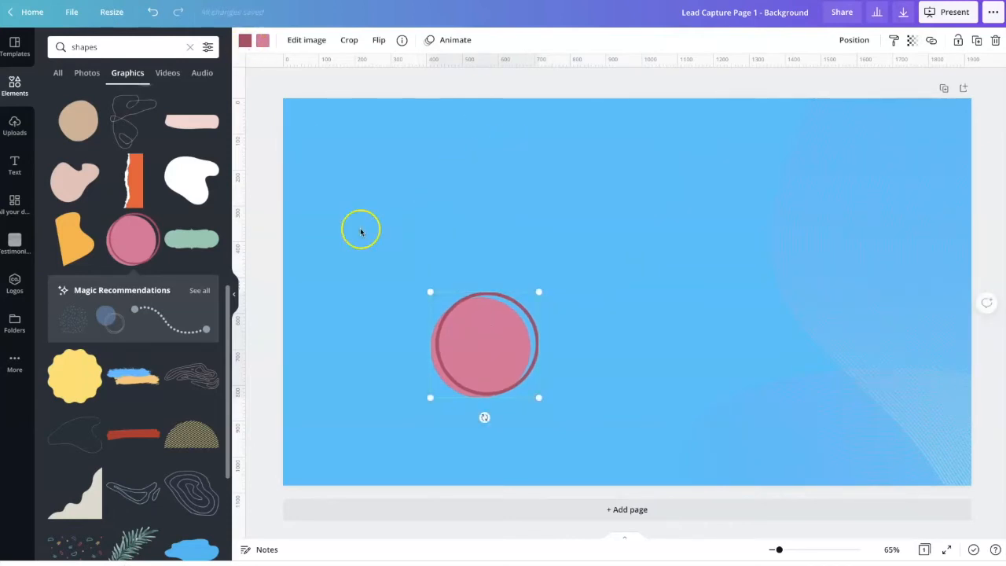
pyautogui.moveTo(466, 371); pyautogui.dragTo(457, 352)
# - Recolour the circle graphic with a light orange fill and a yellow outline from the default colours
pyautogui.click(264, 41)
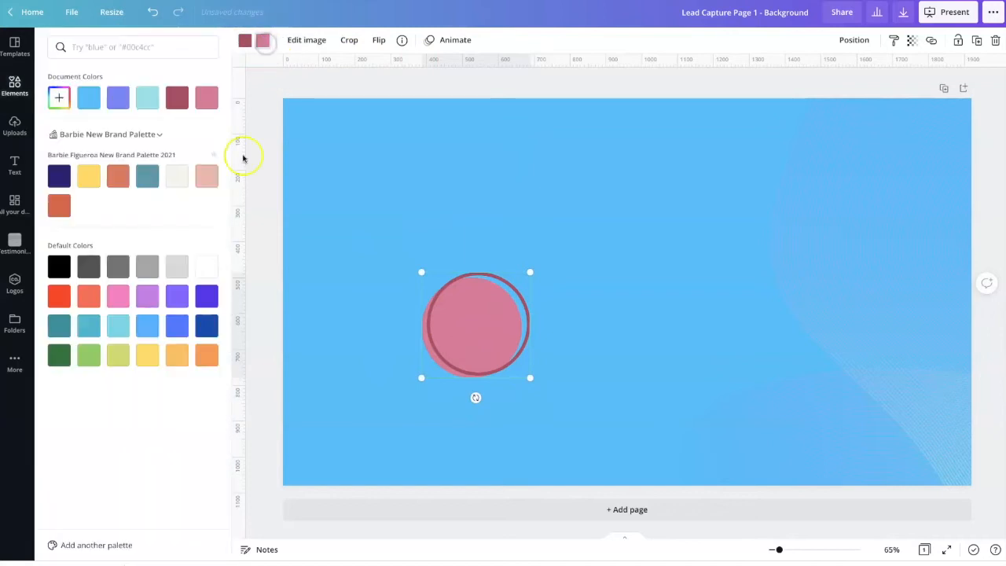
pyautogui.click(179, 357)
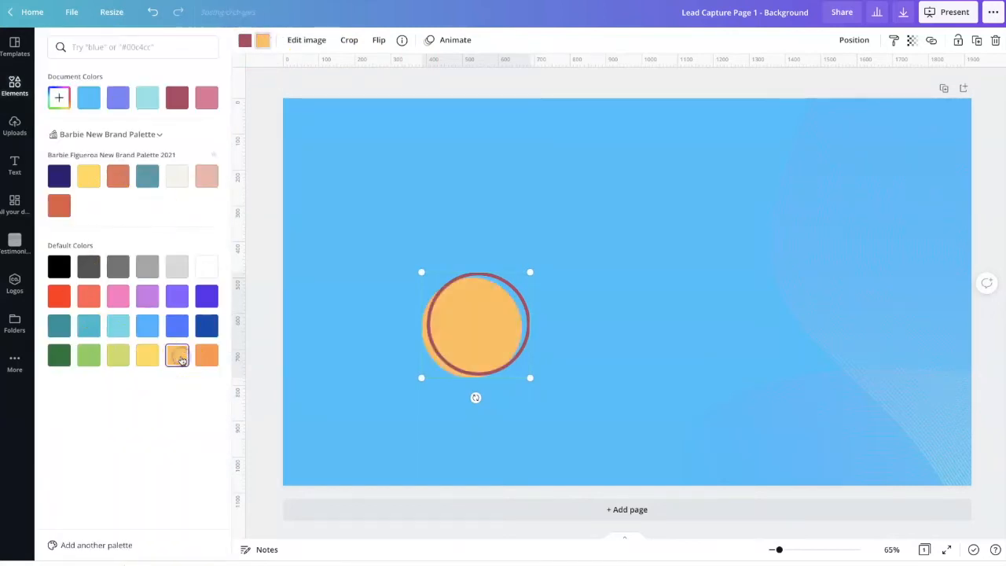
pyautogui.click(251, 42)
pyautogui.click(253, 41)
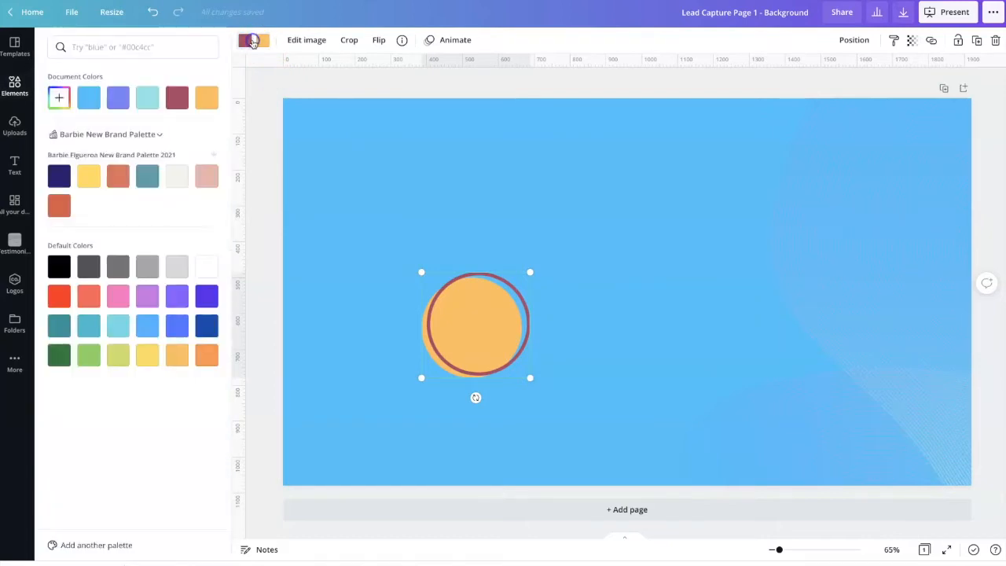
pyautogui.click(147, 356)
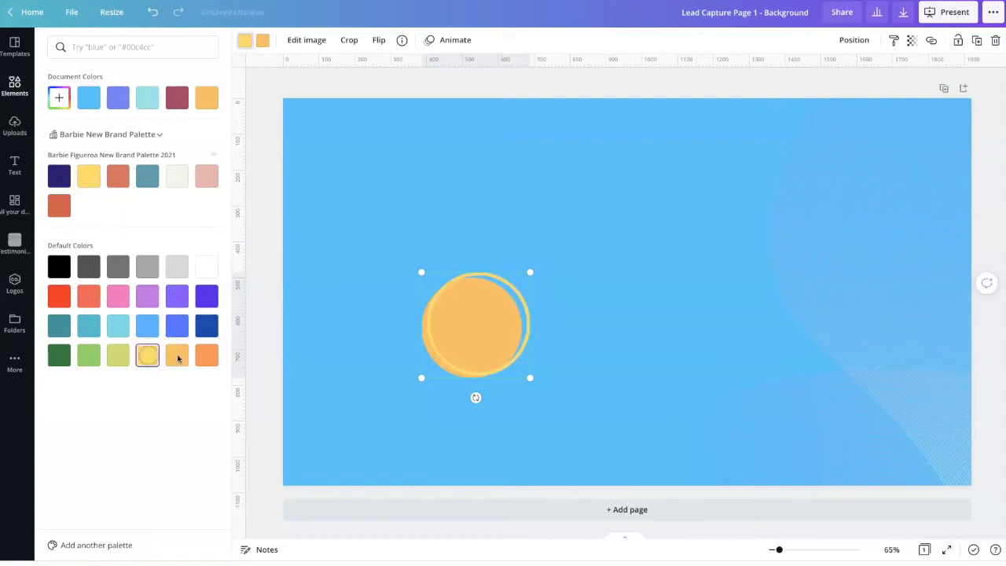
pyautogui.click(571, 351)
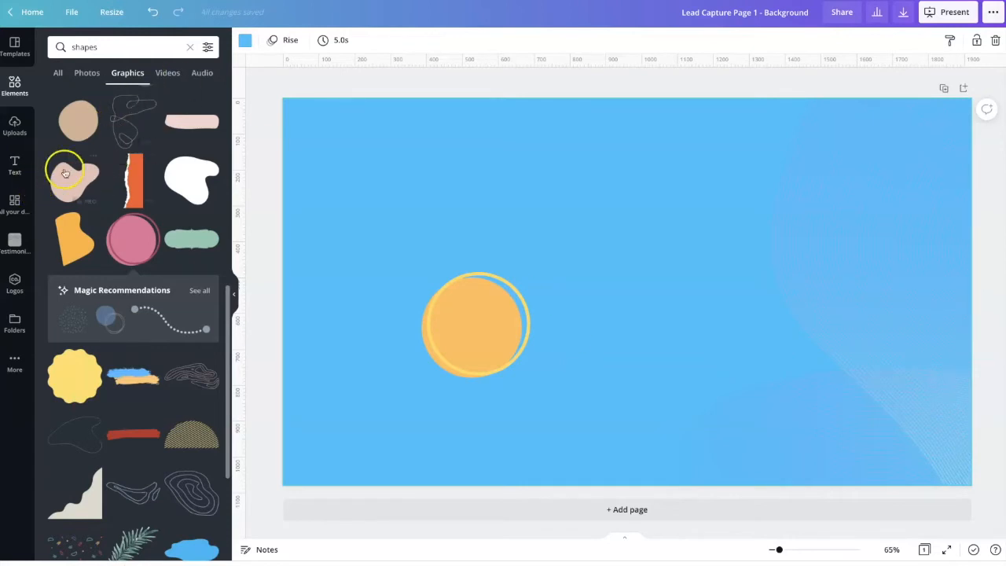
# - Add the white blob graphic, rotate it about a quarter turn clockwise and place it overhanging the page's upper edge near the right corner
pyautogui.moveTo(238, 154); pyautogui.dragTo(47, 209)
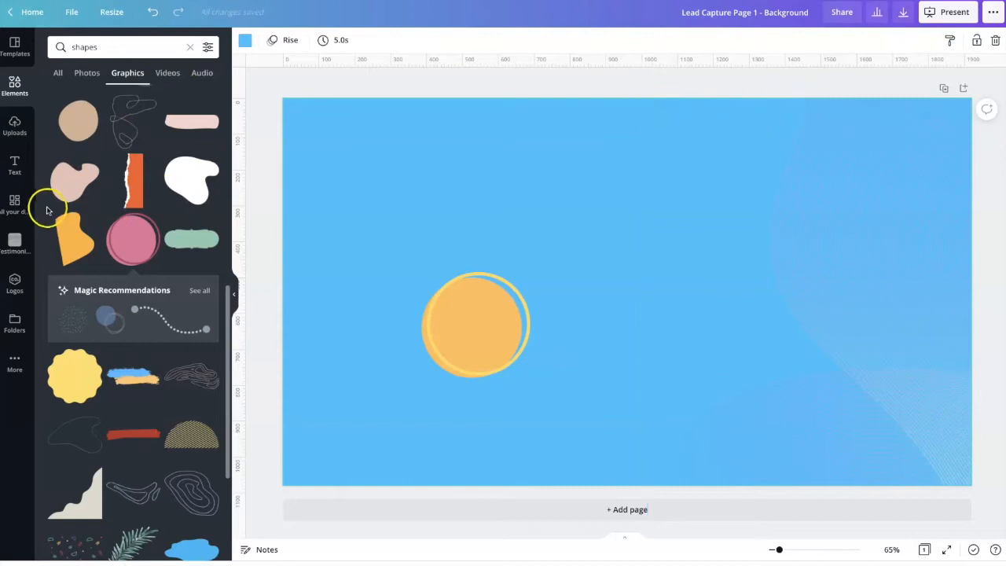
pyautogui.click(174, 178)
pyautogui.click(175, 181)
pyautogui.moveTo(625, 395); pyautogui.dragTo(341, 341)
pyautogui.moveTo(602, 292); pyautogui.dragTo(817, 85)
pyautogui.moveTo(854, 129)
pyautogui.mouseDown()
pyautogui.moveTo(853, 115)
pyautogui.moveTo(864, 112)
pyautogui.mouseUp()
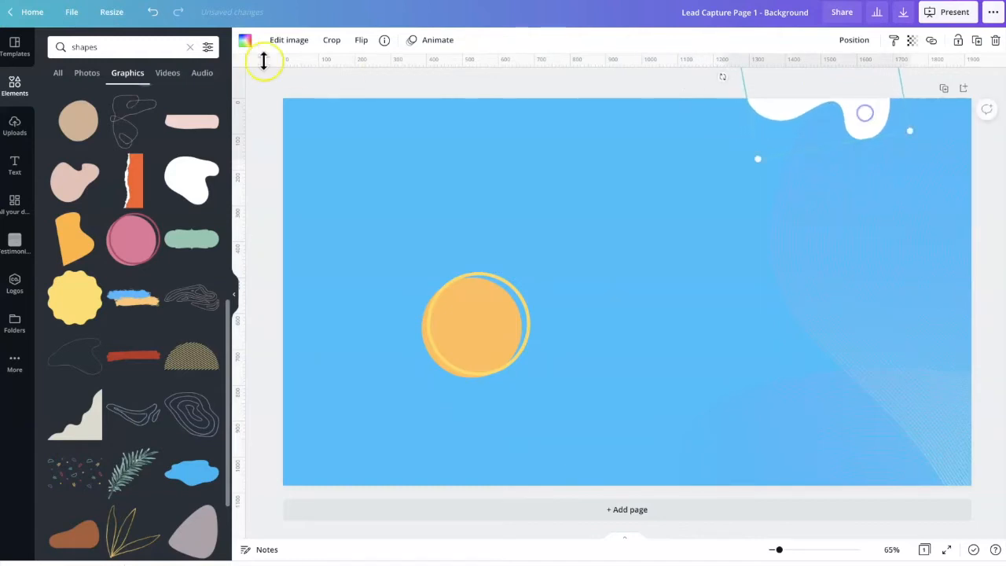
# - Recolour the white blob light turquoise from the default colours and move the orange circle slightly down and to the left
pyautogui.click(244, 43)
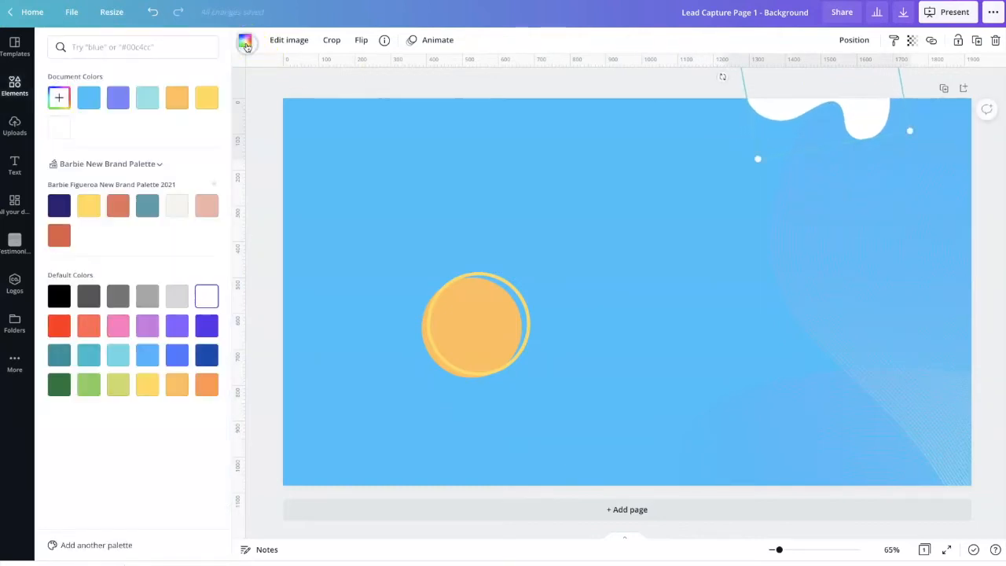
pyautogui.click(145, 98)
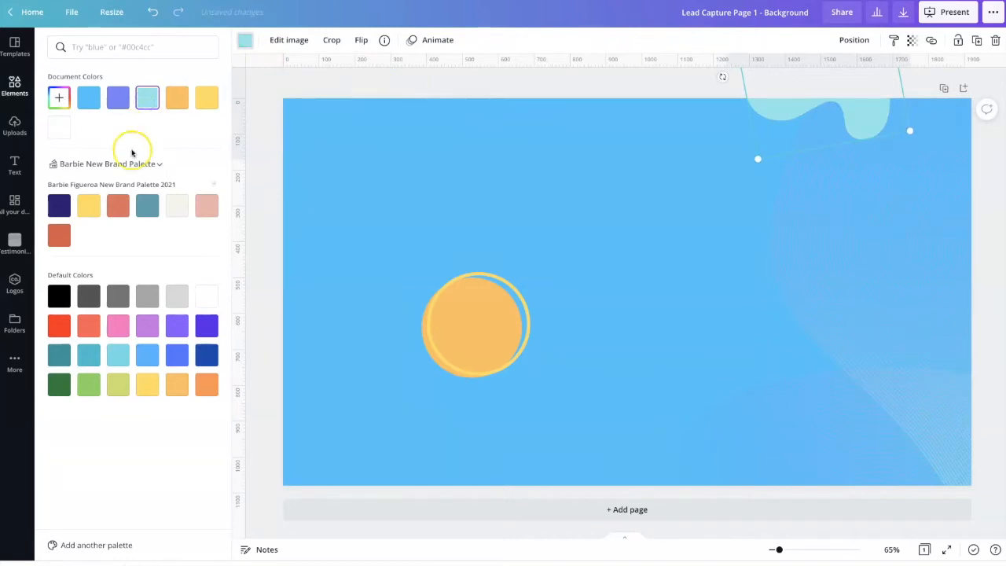
pyautogui.click(114, 360)
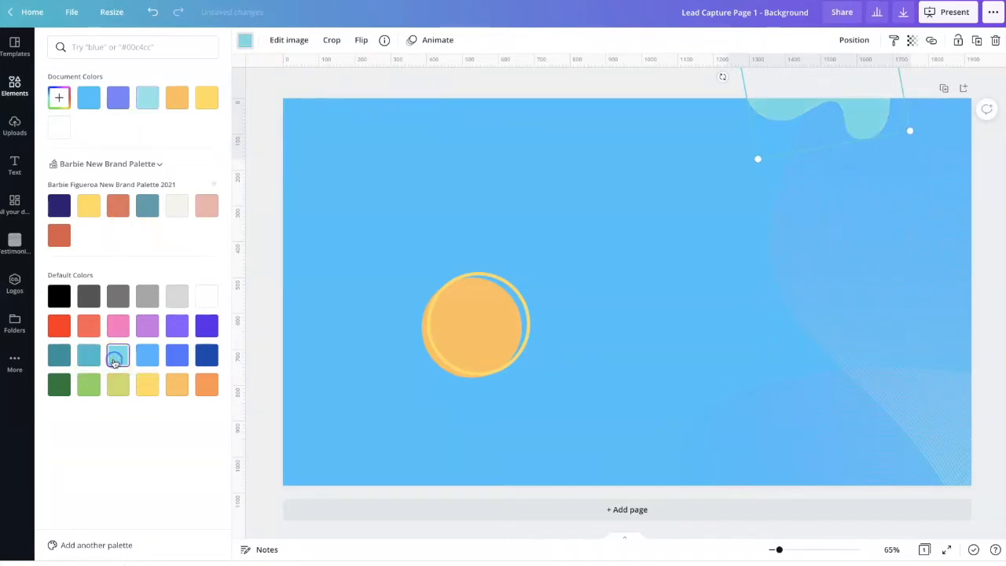
pyautogui.click(346, 84)
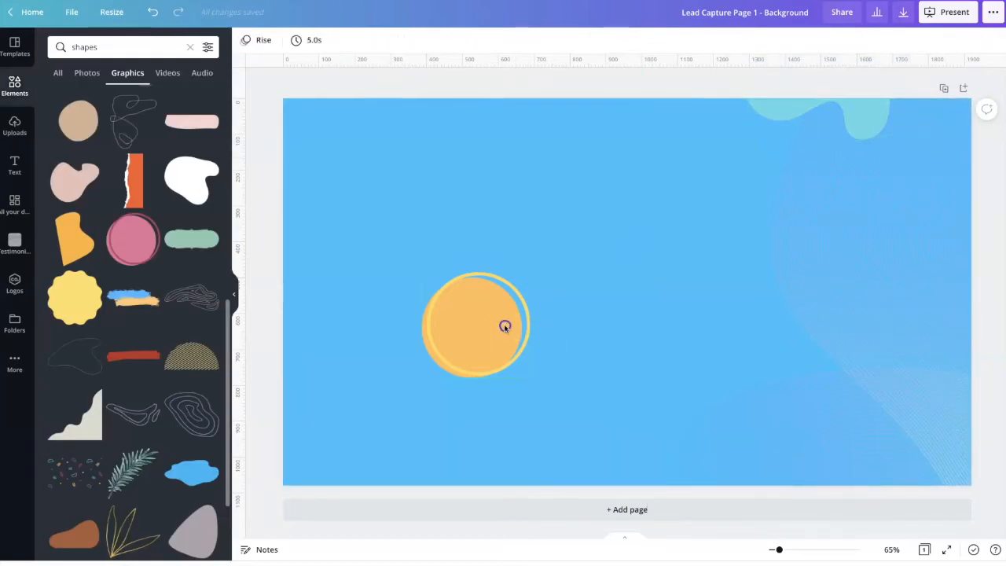
pyautogui.moveTo(505, 330); pyautogui.dragTo(498, 337)
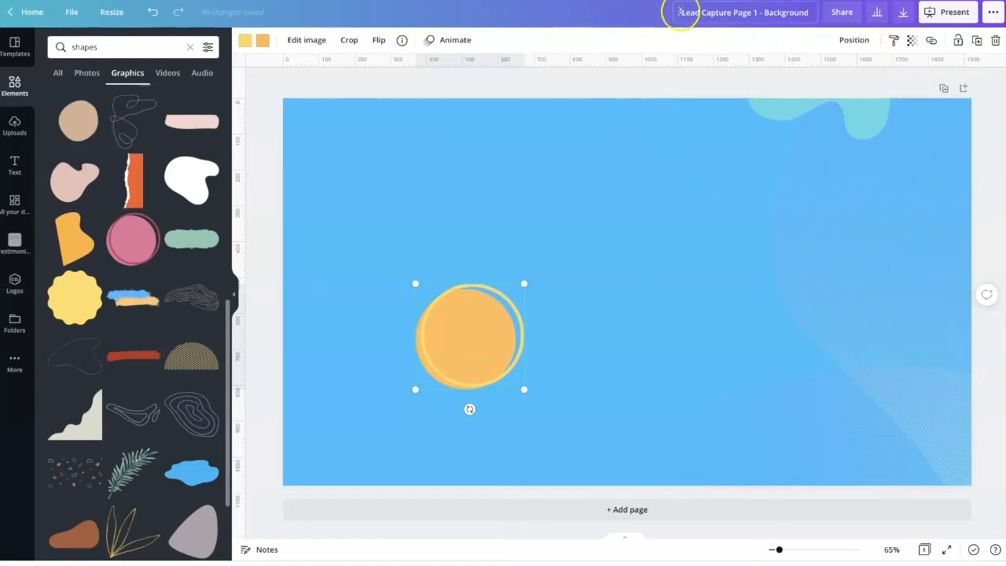
# - Retype the design title as "Lead Capture Page 1 - Background"
pyautogui.moveTo(682, 12); pyautogui.dragTo(812, 13)
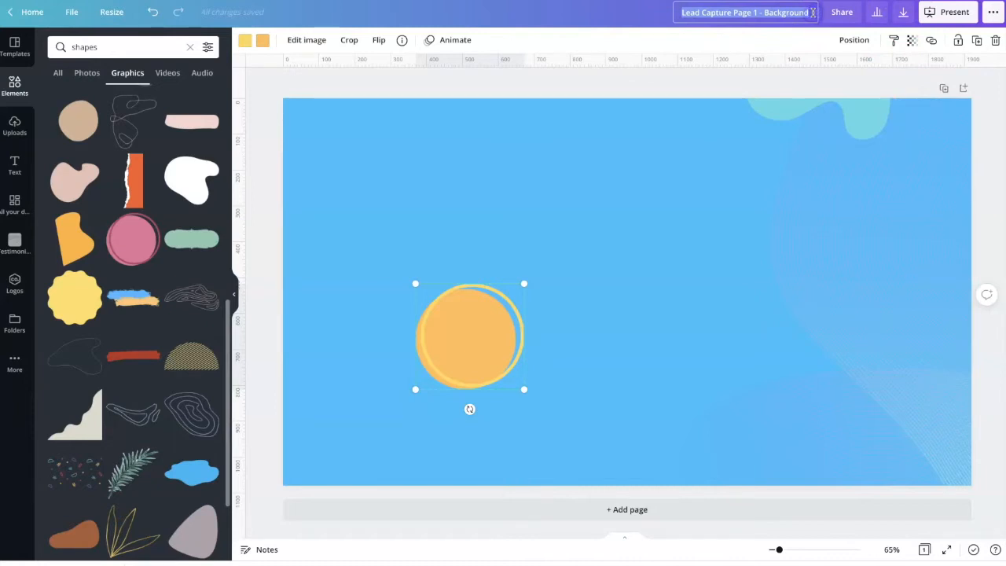
pyautogui.write('Lead')
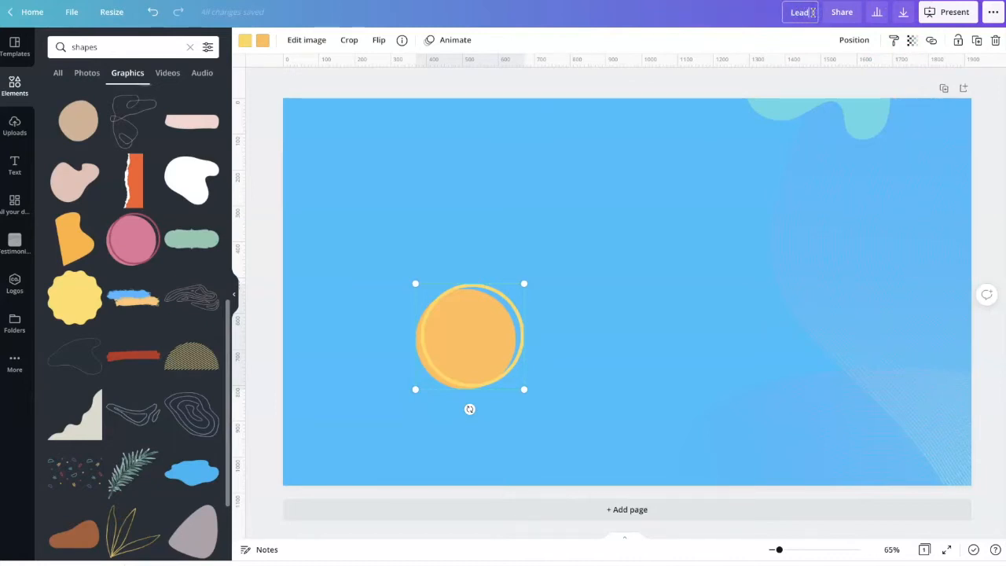
pyautogui.write(' Capture Page 1 - Background')
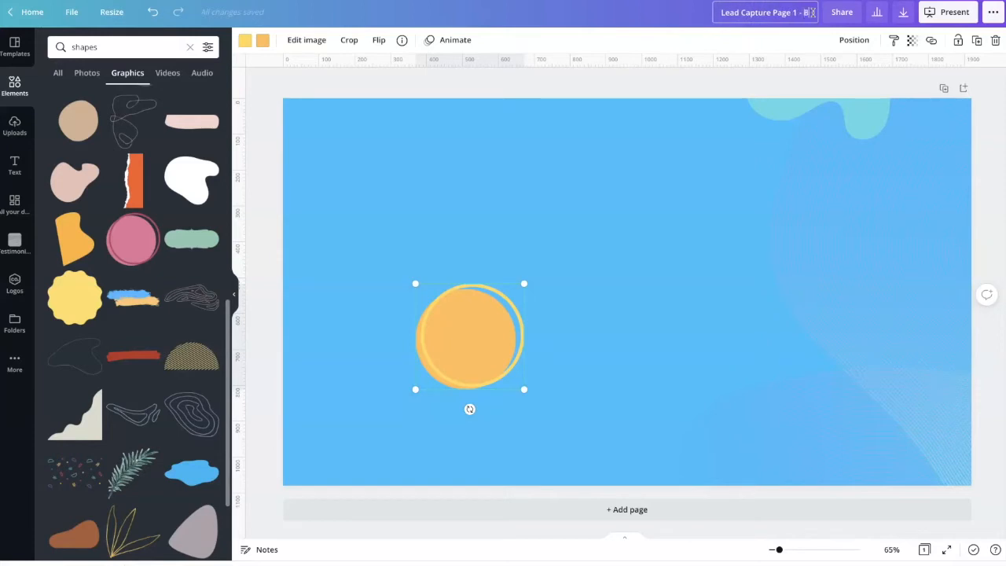
# - Download the design as a PNG and save it as "Lead Capture Page 1 - Background" in the Downloads folder
pyautogui.click(902, 11)
pyautogui.click(986, 90)
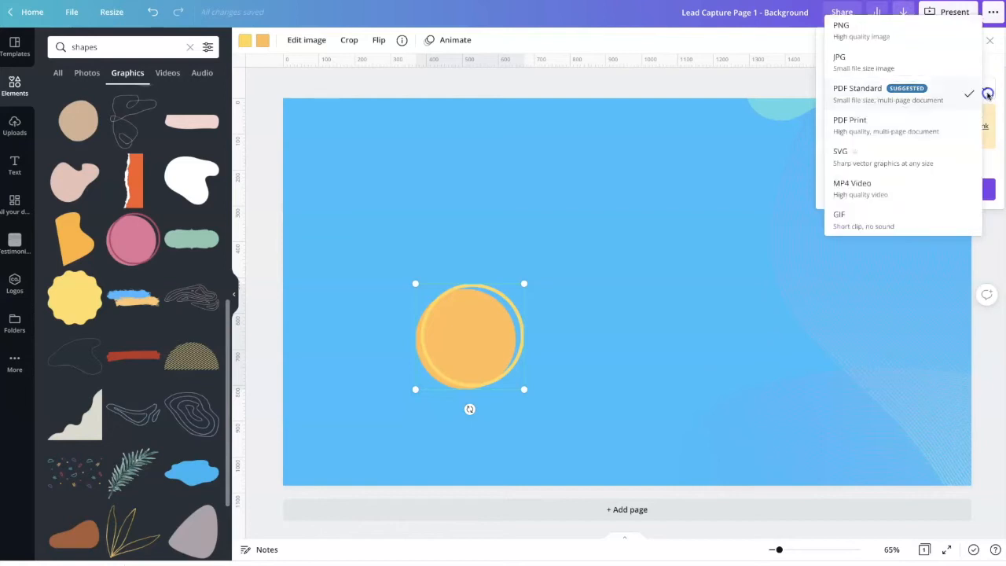
pyautogui.click(918, 35)
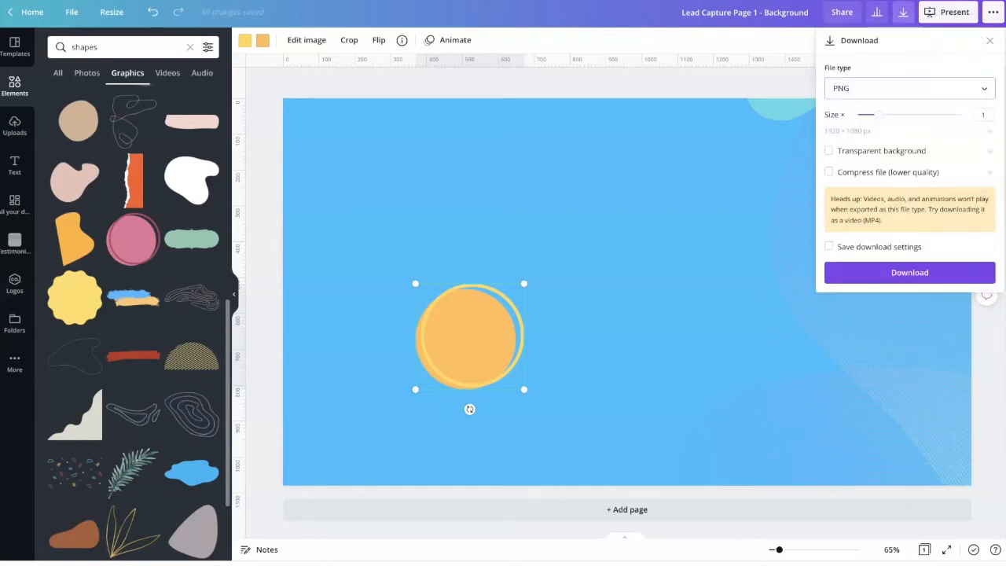
pyautogui.click(912, 276)
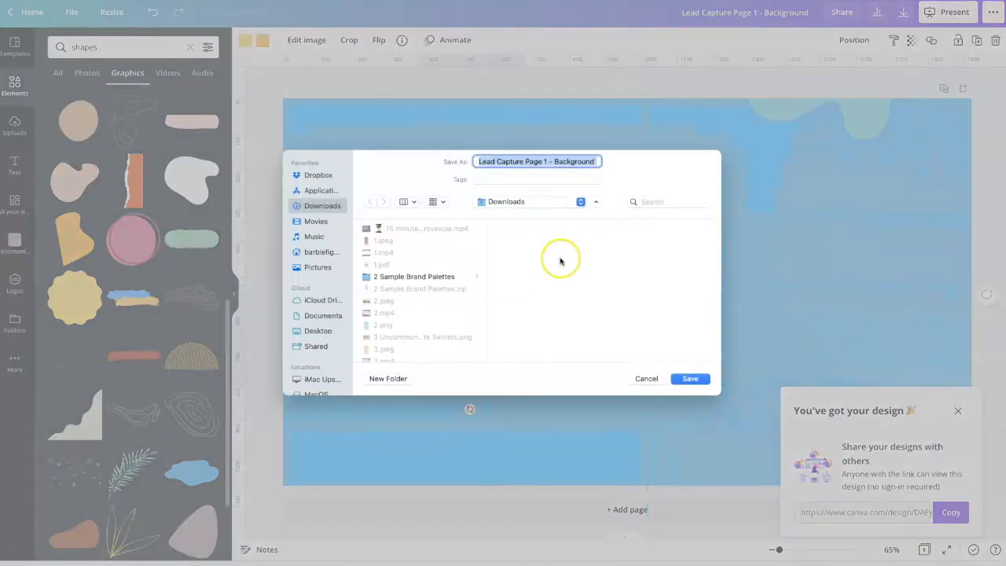
pyautogui.click(688, 378)
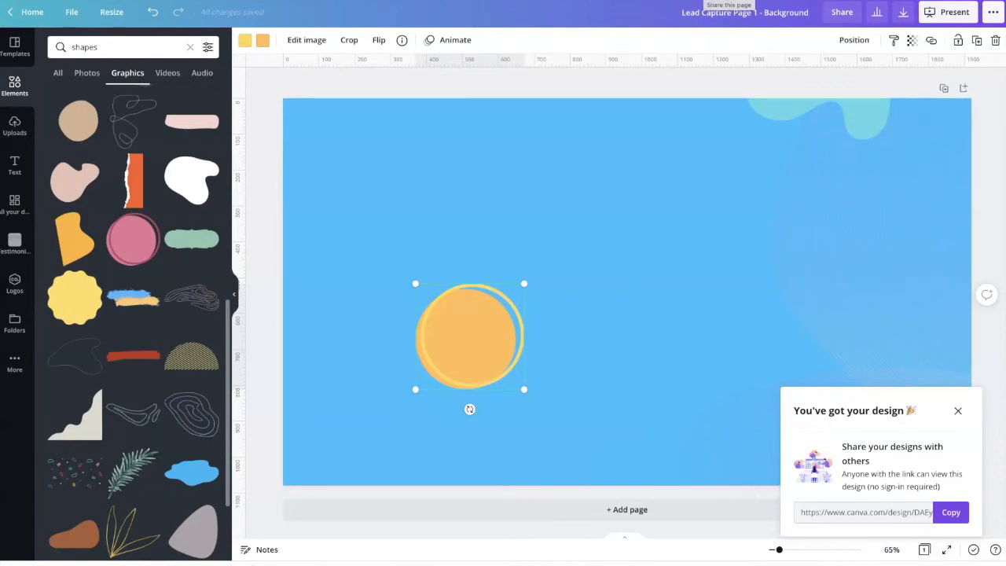
# - Switch to Builderall and start a new site from the professional templates in the Cheetah Website Builder
pyautogui.click(808, 12)
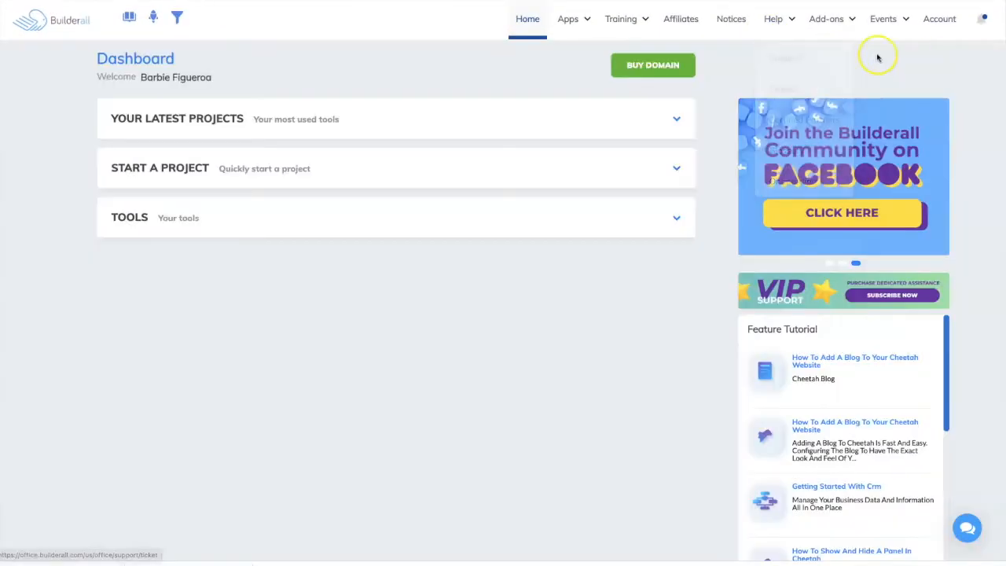
pyautogui.moveTo(581, 24)
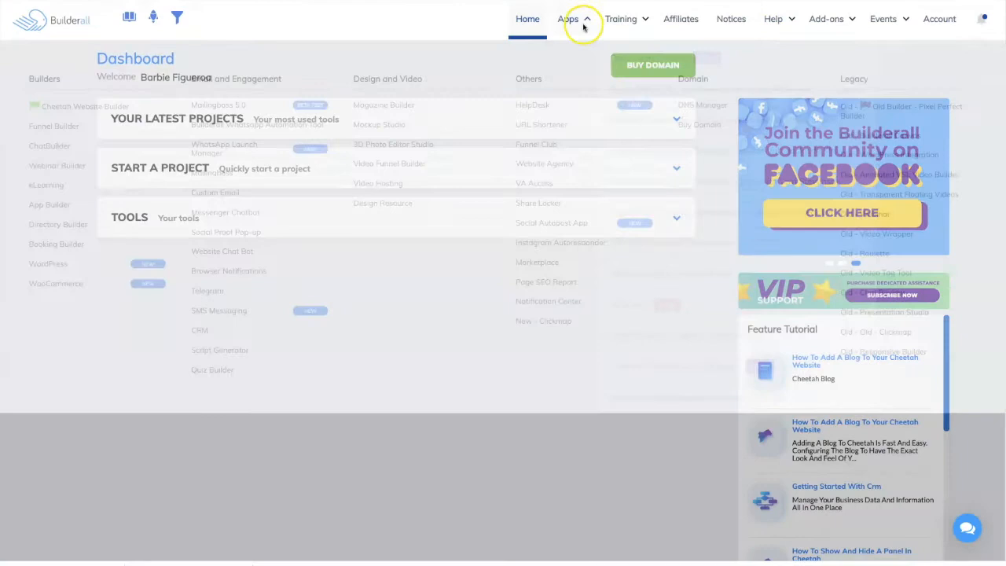
pyautogui.click(122, 110)
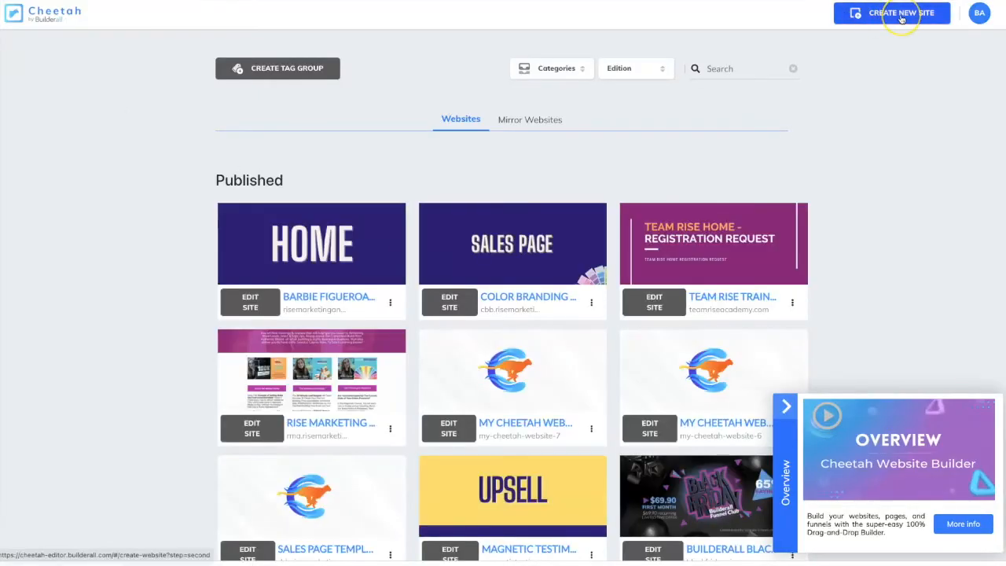
pyautogui.click(901, 19)
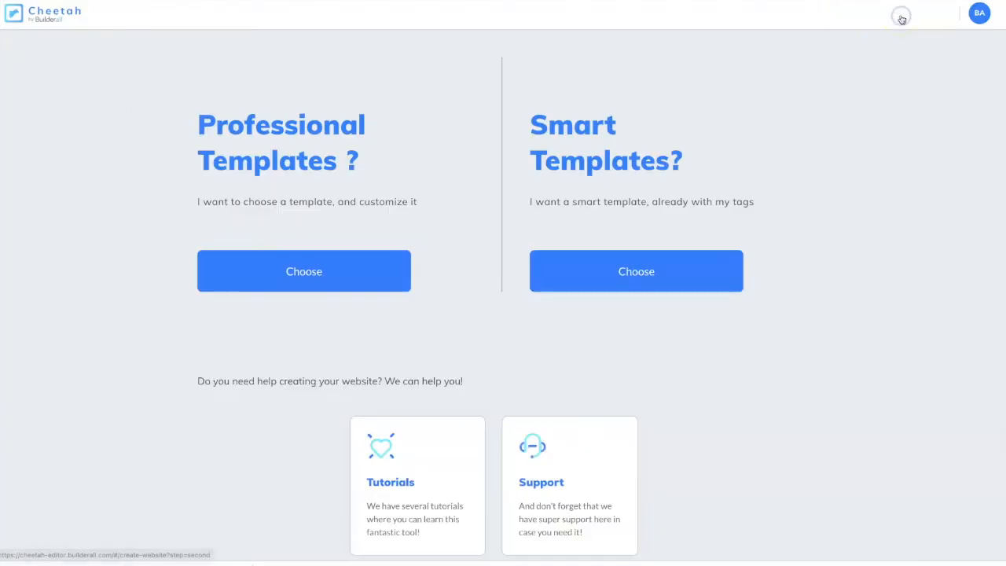
pyautogui.click(320, 262)
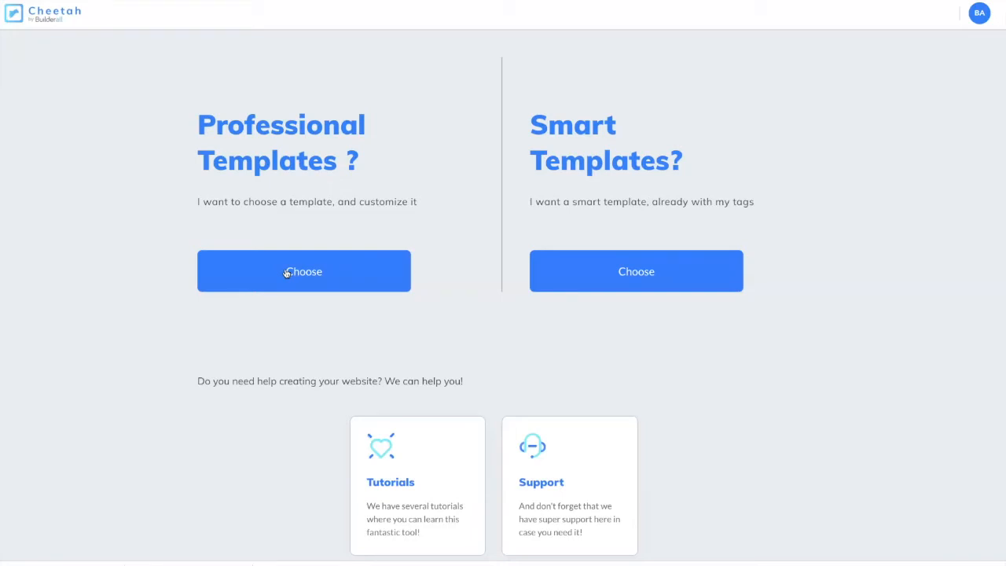
pyautogui.click(285, 273)
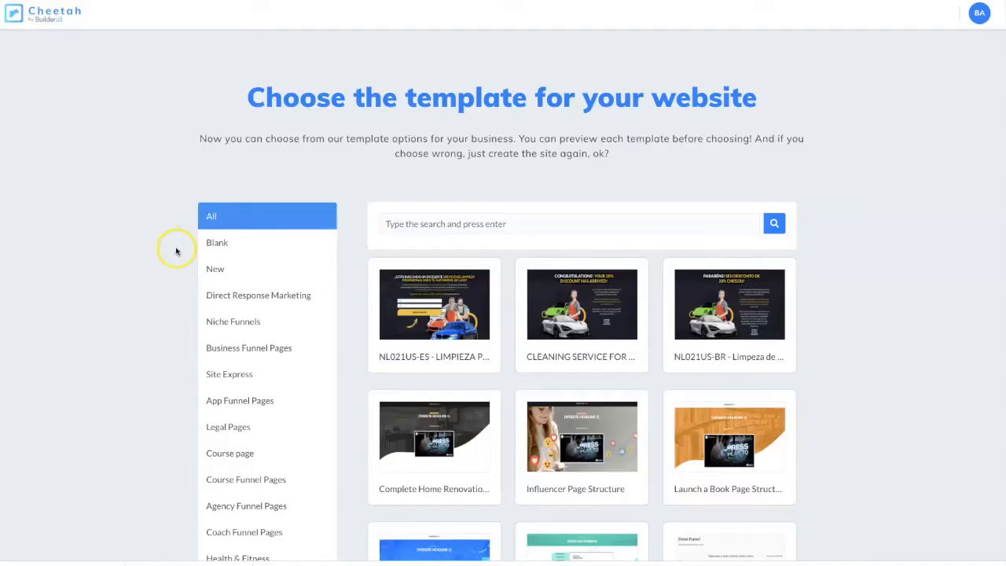
# - Create the site from the Blank Template in the Blank category and open its Home page for editing
pyautogui.scroll(-5, 581, 417)
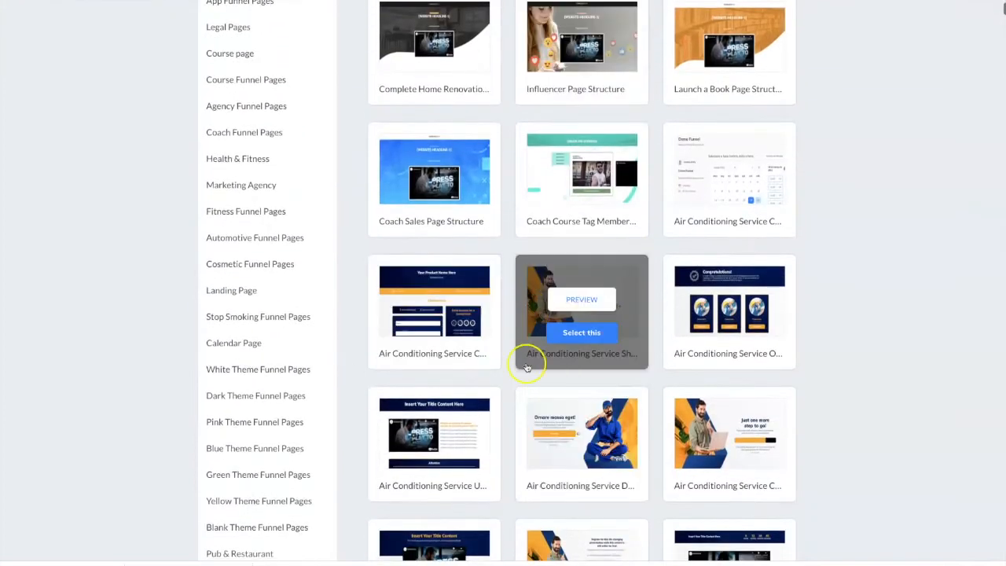
pyautogui.scroll(-8, 554, 398)
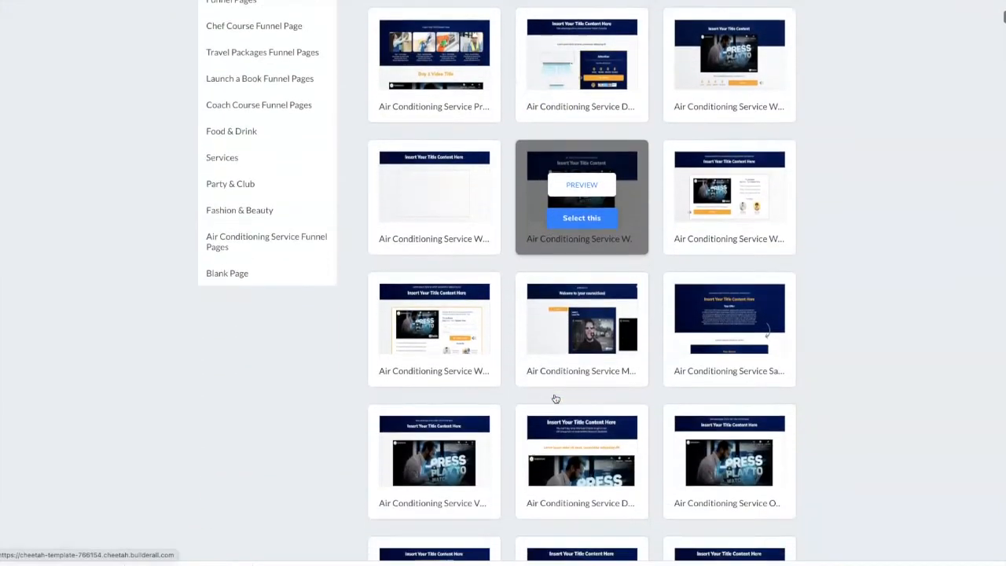
pyautogui.scroll(2, 554, 398)
pyautogui.scroll(5, 678, 364)
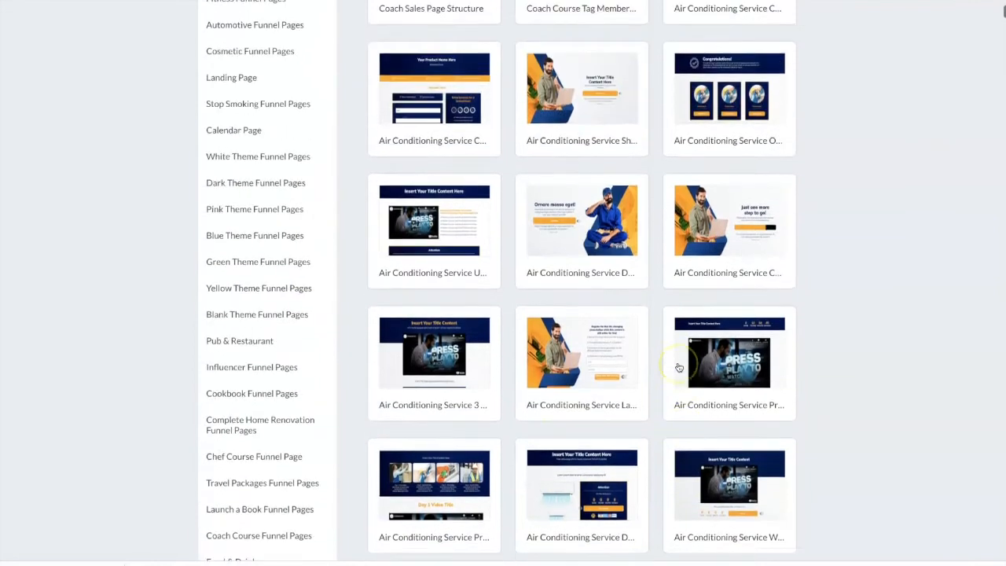
pyautogui.scroll(5, 678, 364)
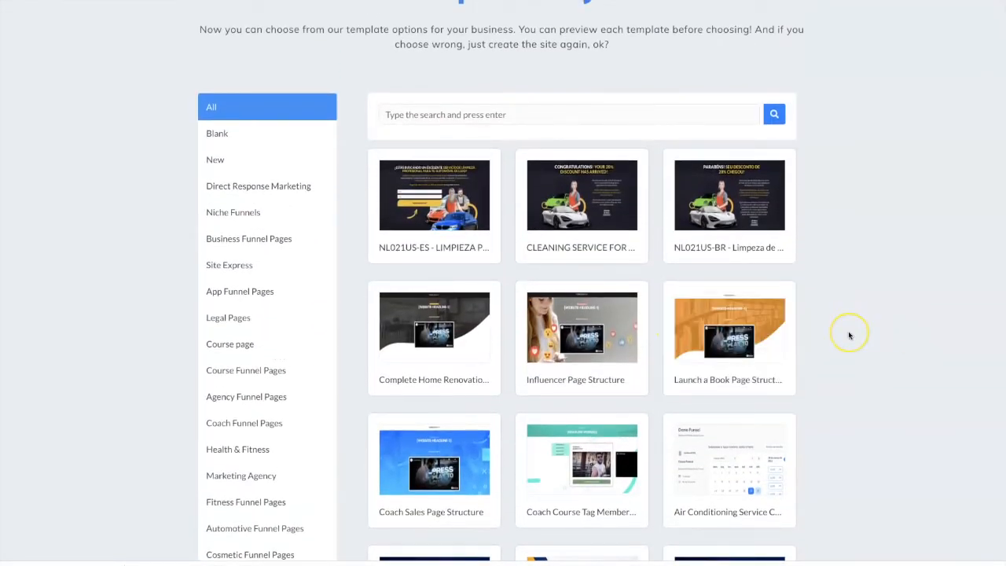
pyautogui.scroll(2, 848, 335)
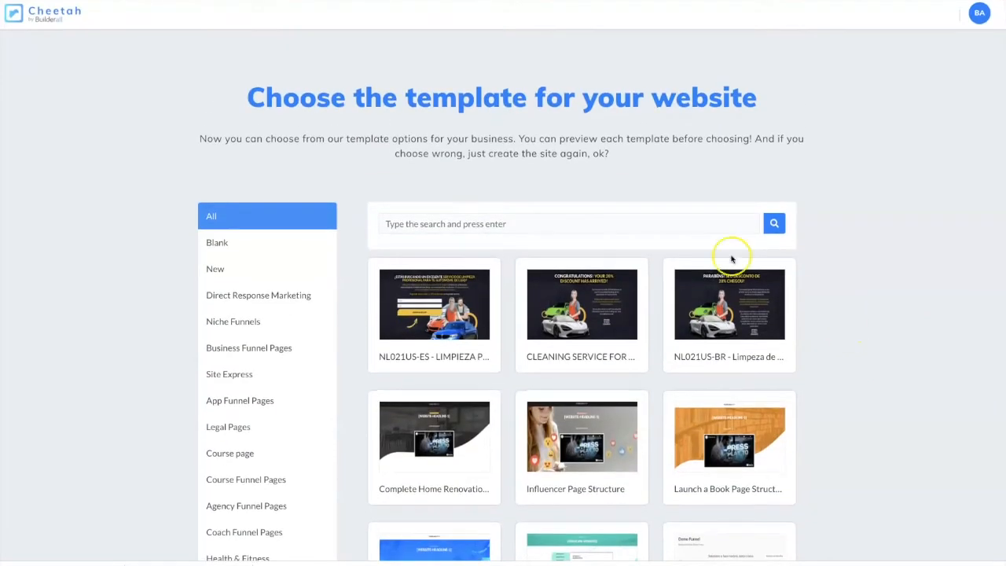
pyautogui.click(216, 245)
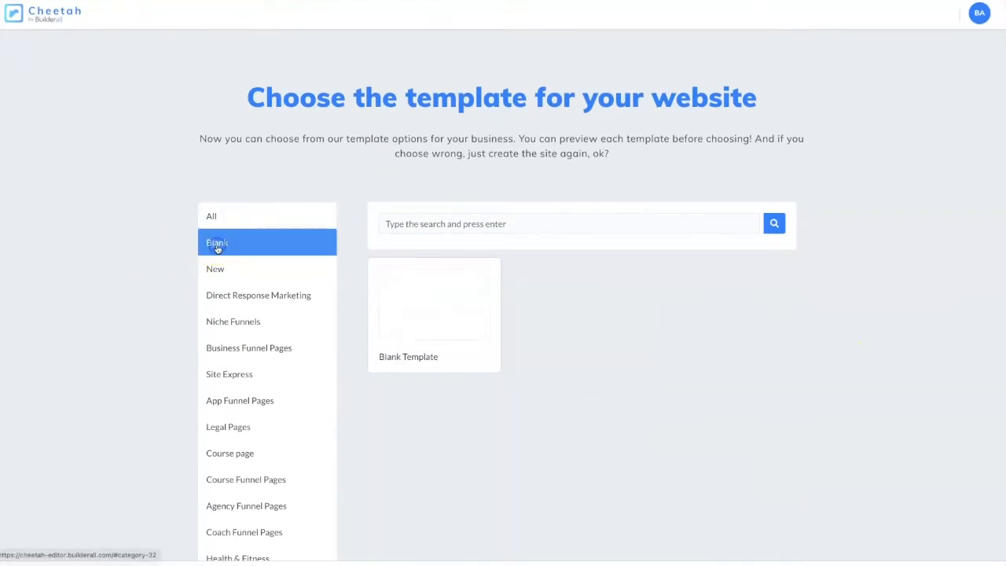
pyautogui.click(428, 335)
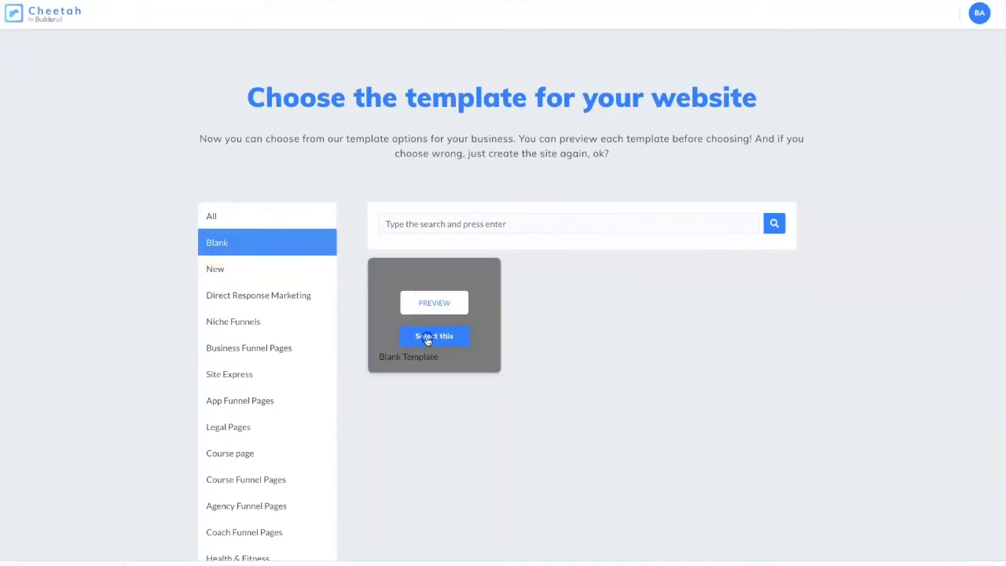
pyautogui.click(599, 328)
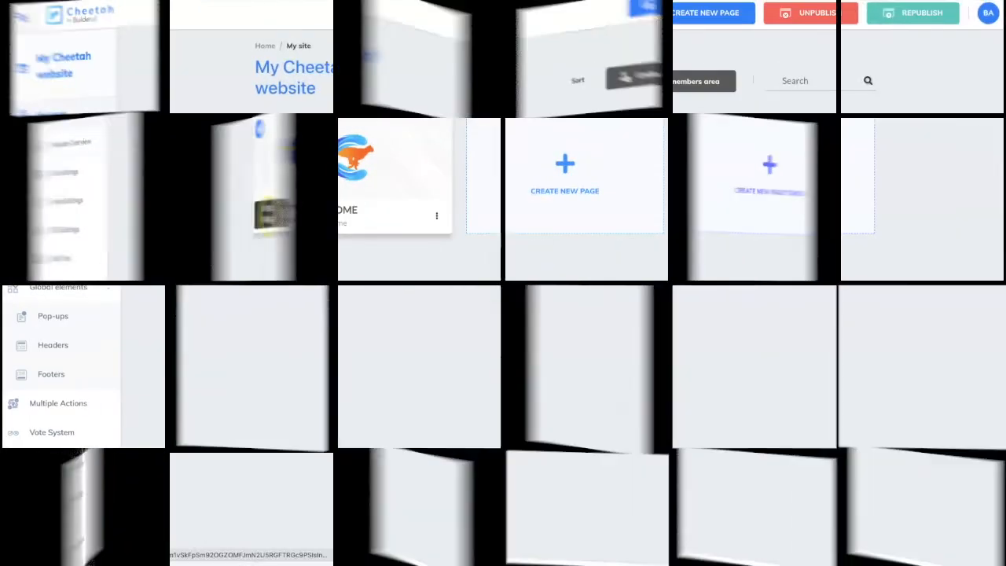
pyautogui.click(291, 214)
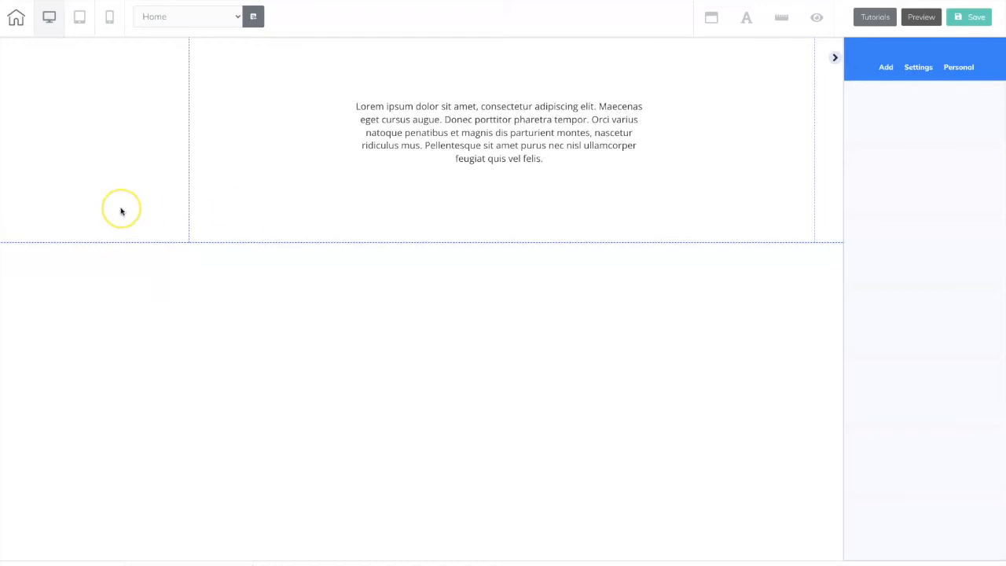
# - Delete the placeholder text box from the page's panel and extend the panel's lower edge downward
pyautogui.click(122, 209)
pyautogui.moveTo(504, 242); pyautogui.dragTo(504, 282)
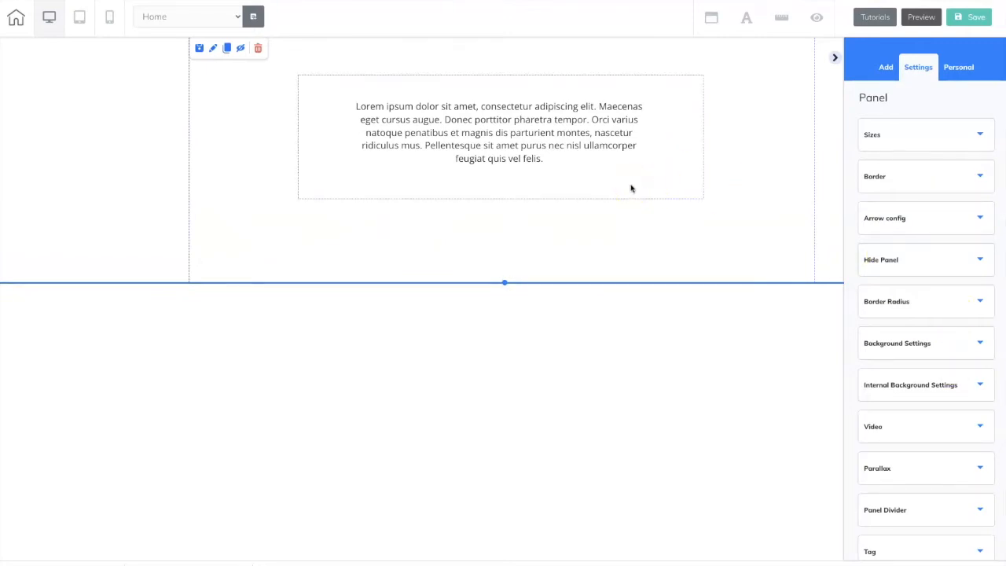
pyautogui.click(692, 183)
pyautogui.click(421, 65)
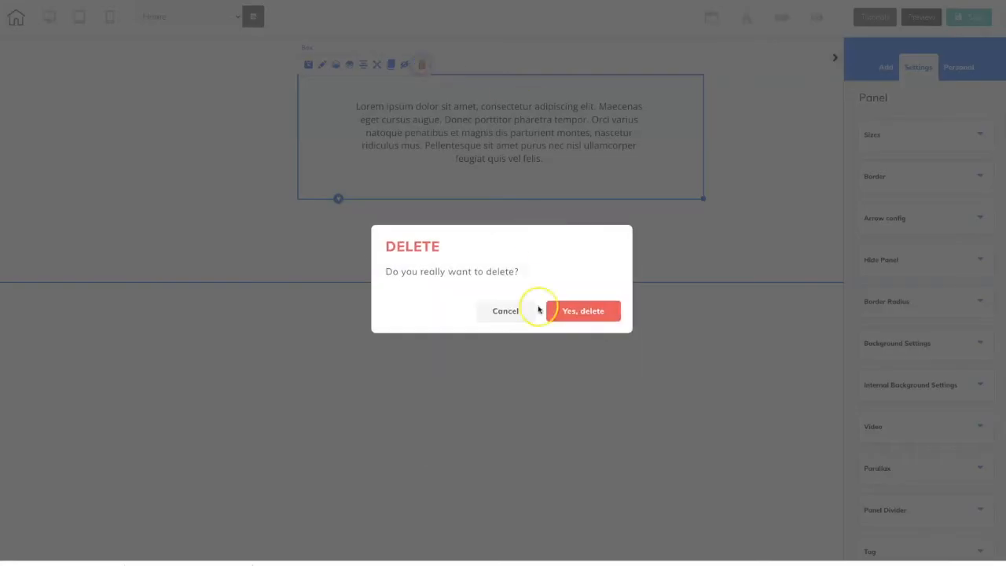
pyautogui.click(597, 320)
pyautogui.moveTo(507, 285); pyautogui.dragTo(504, 308)
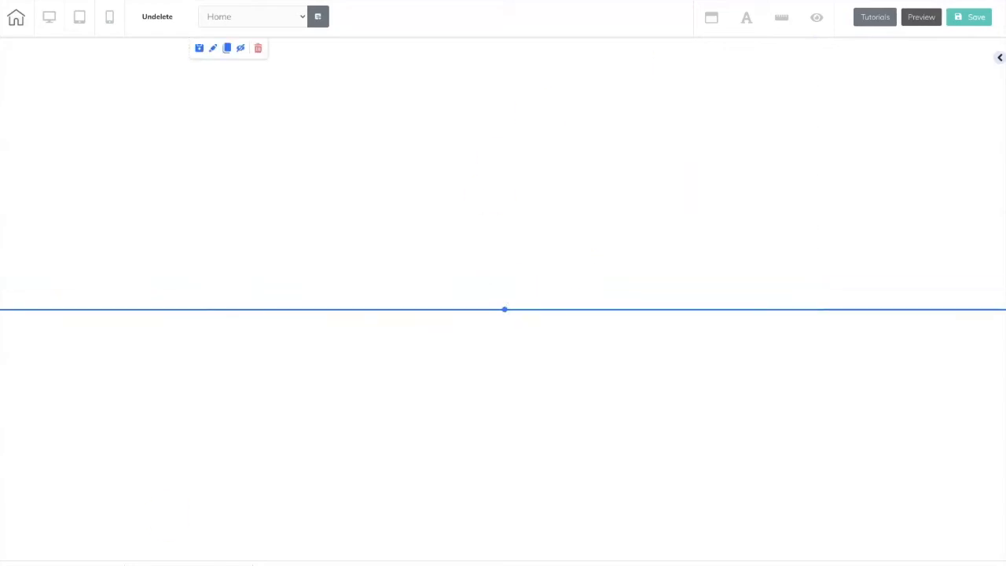
# - Open the image library for the panel's background image from its Background Settings
pyautogui.click(482, 187)
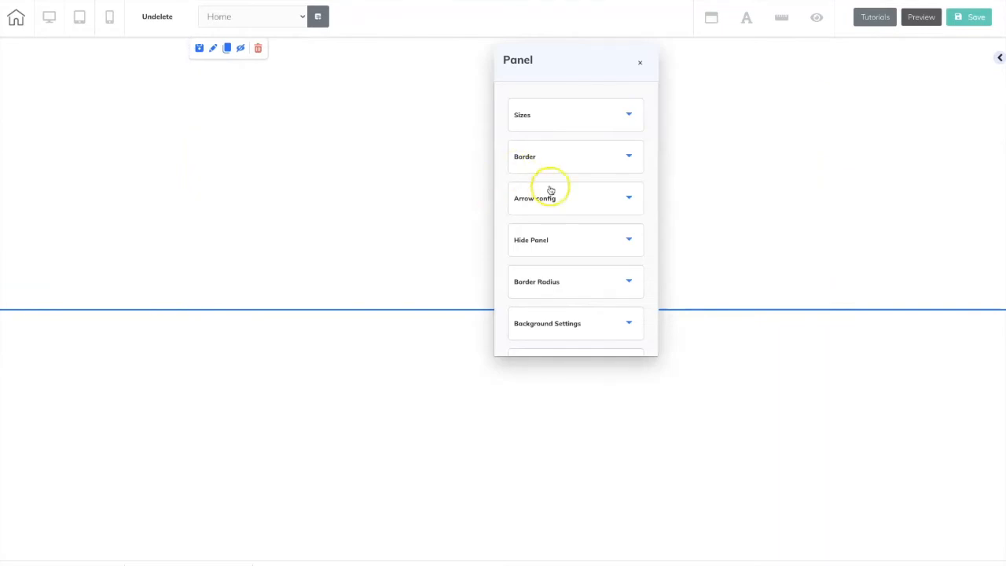
pyautogui.scroll(-2, 550, 188)
pyautogui.click(630, 229)
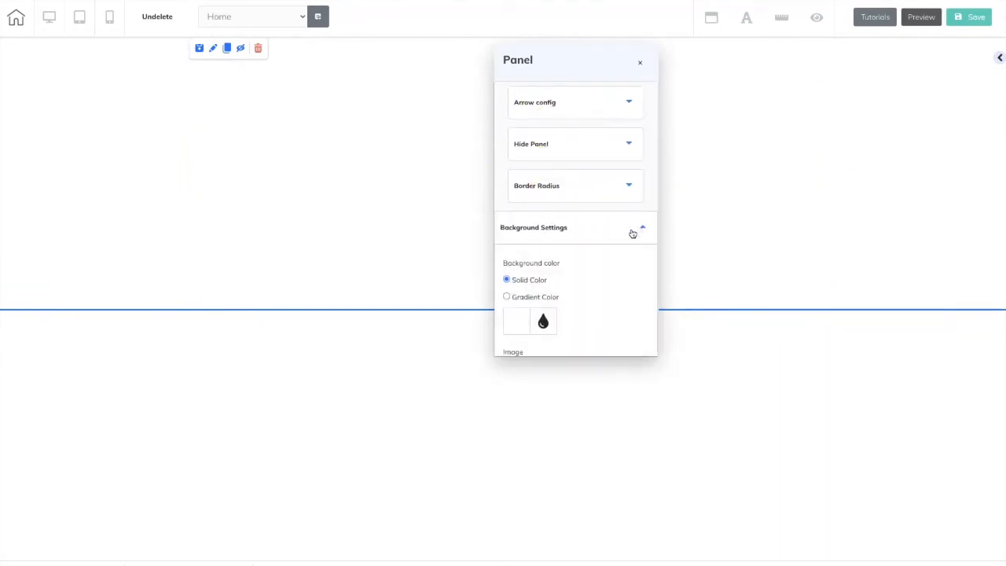
pyautogui.scroll(-1, 632, 234)
pyautogui.click(552, 250)
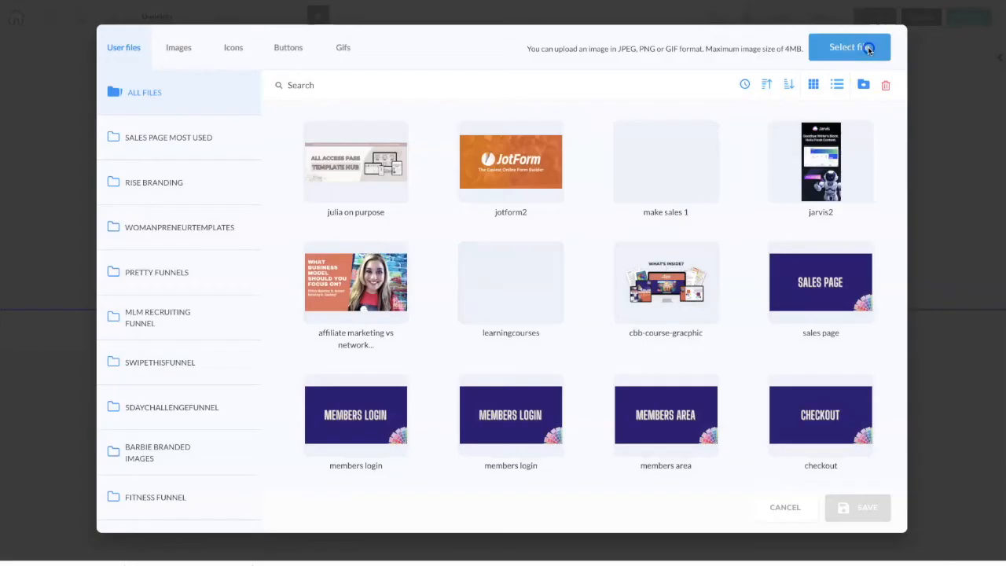
# - Upload the Lead Capture Page 1 background PNG from the Downloads folder to the user files
pyautogui.click(868, 47)
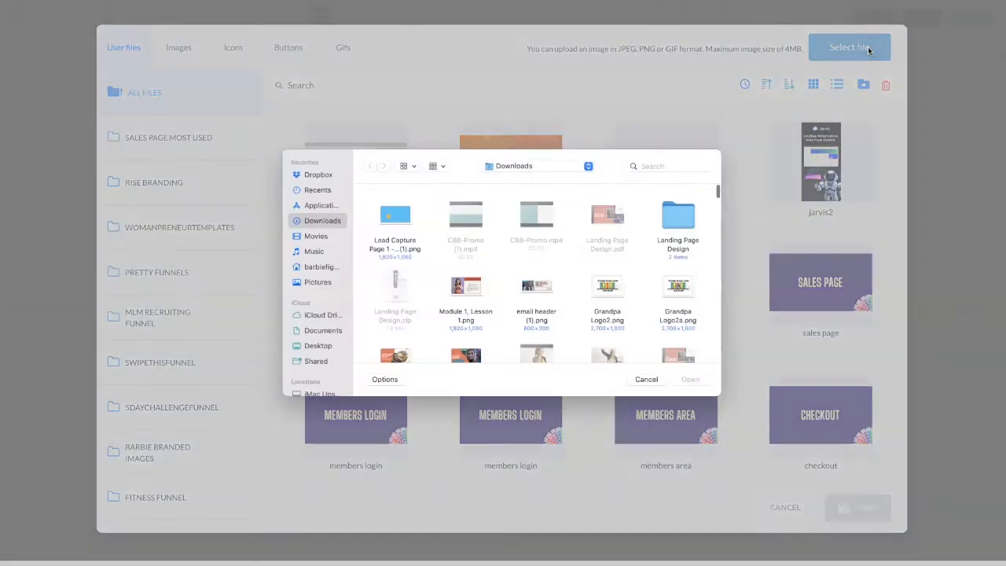
pyautogui.click(411, 222)
pyautogui.click(692, 379)
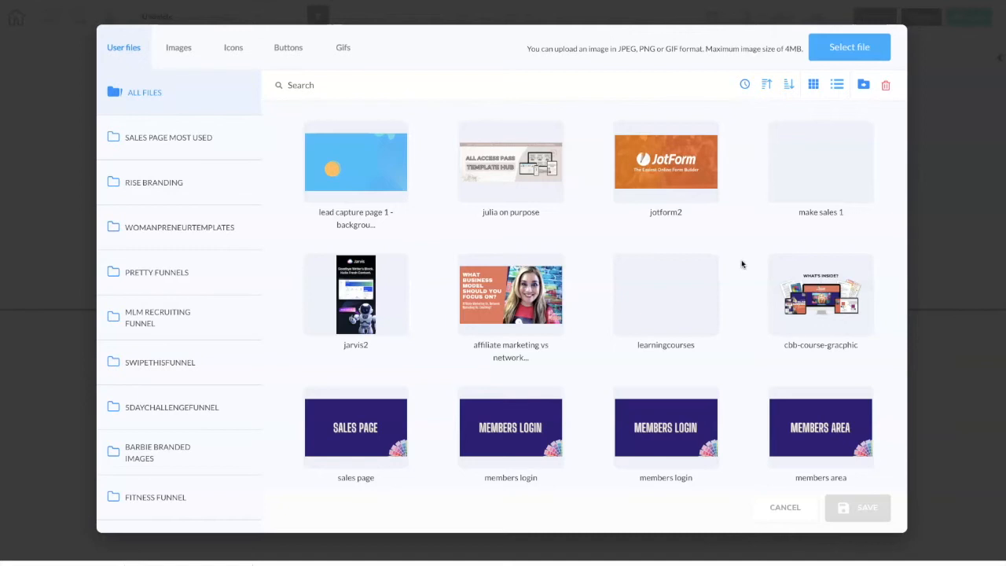
# - Apply the uploaded lead capture background image to the panel and extend the panel's lower edge to show more of it
pyautogui.click(386, 190)
pyautogui.click(871, 503)
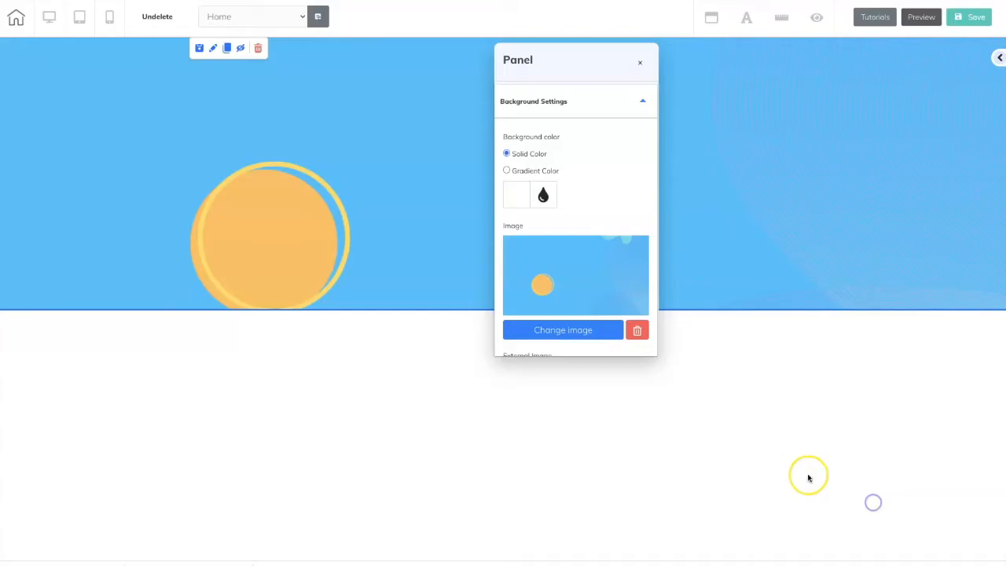
pyautogui.click(843, 274)
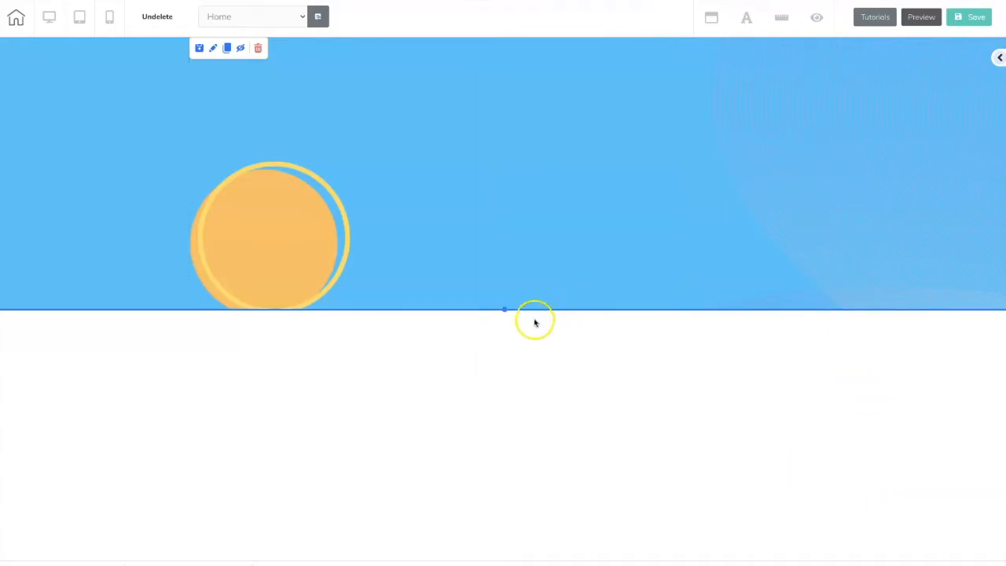
pyautogui.moveTo(506, 311); pyautogui.dragTo(490, 516)
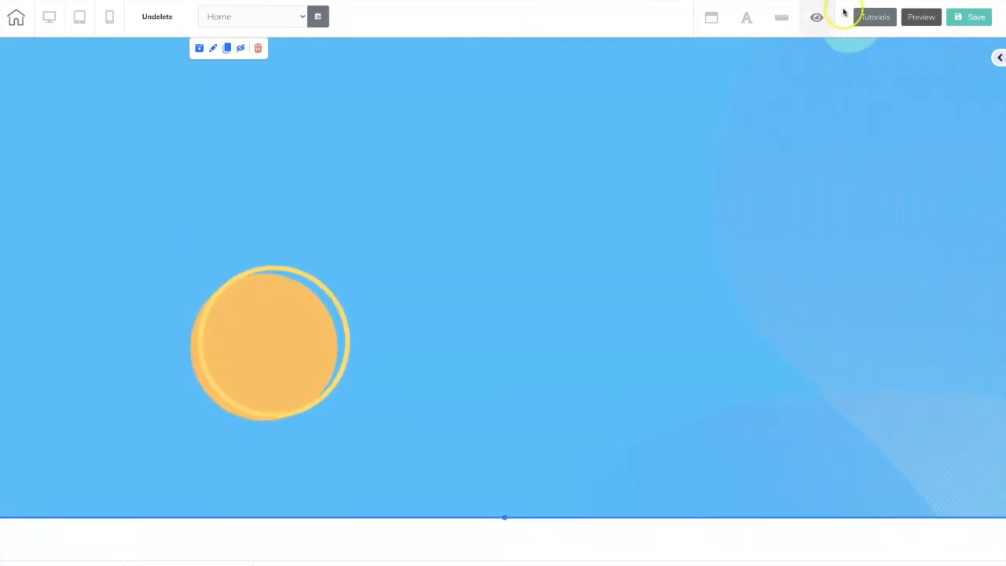
# - Save the site and publish it to its Cheetah domain
pyautogui.click(976, 18)
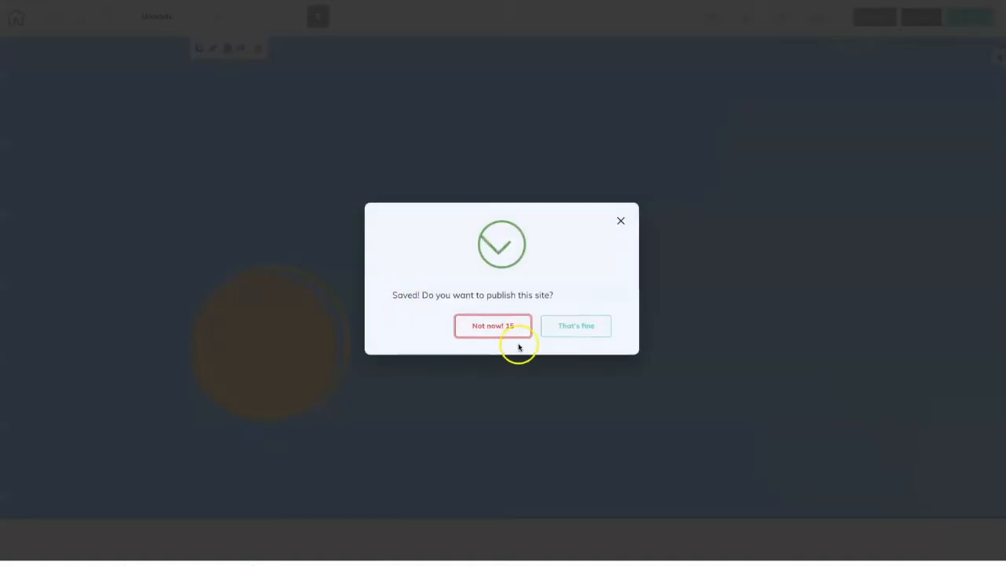
pyautogui.click(575, 328)
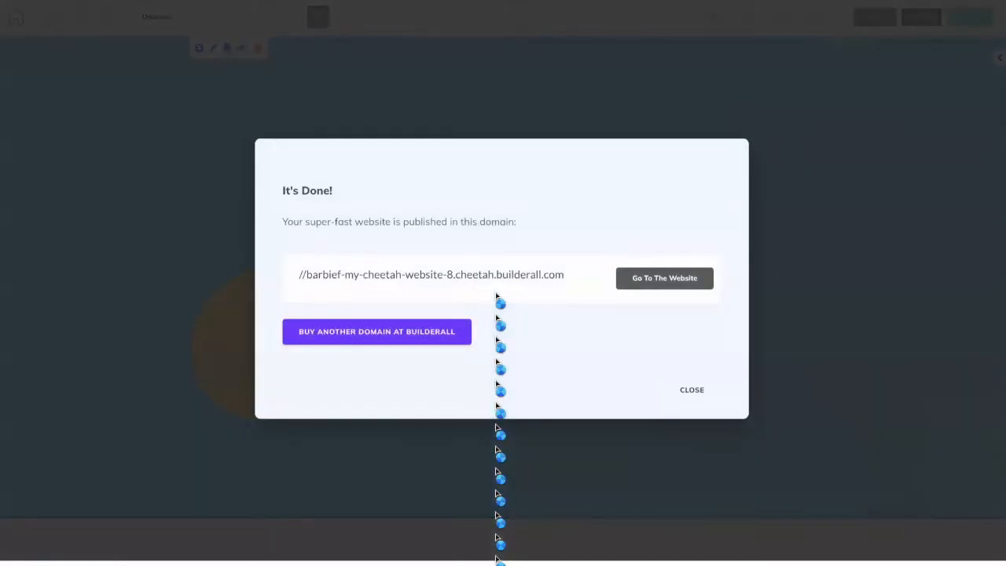
pyautogui.click(691, 392)
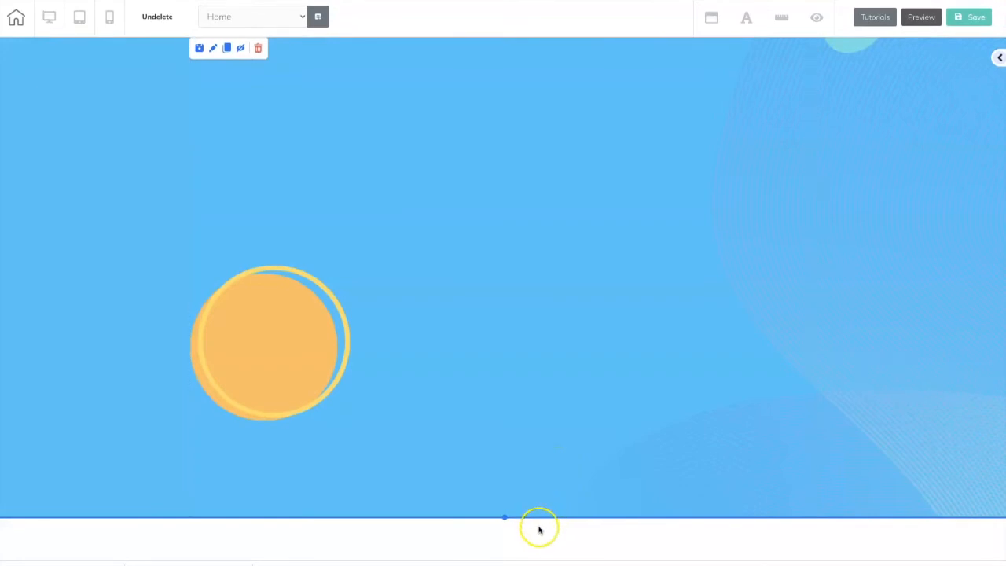
# - Add a blank panel below the blue background panel
pyautogui.click(994, 67)
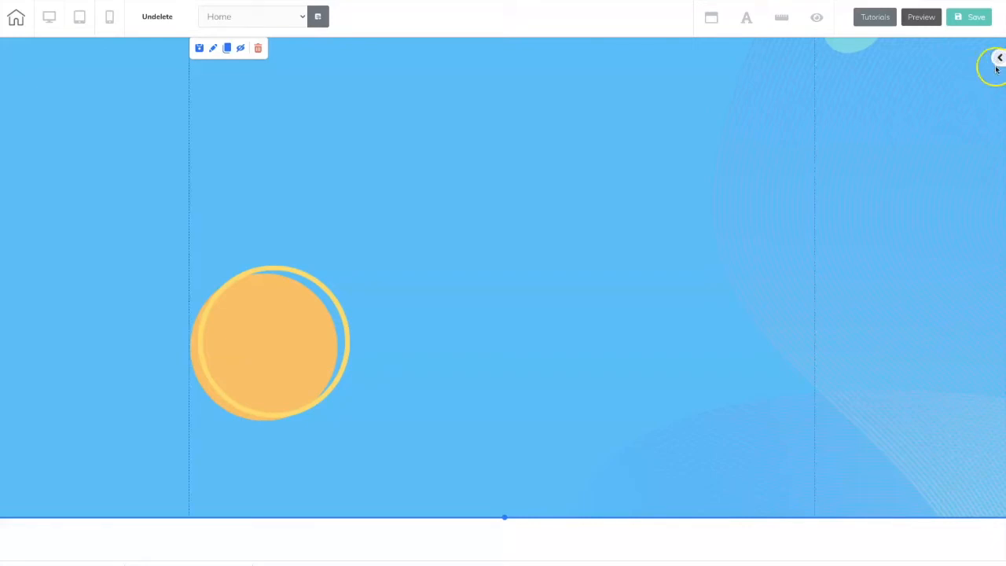
pyautogui.click(999, 60)
pyautogui.scroll(2, 933, 133)
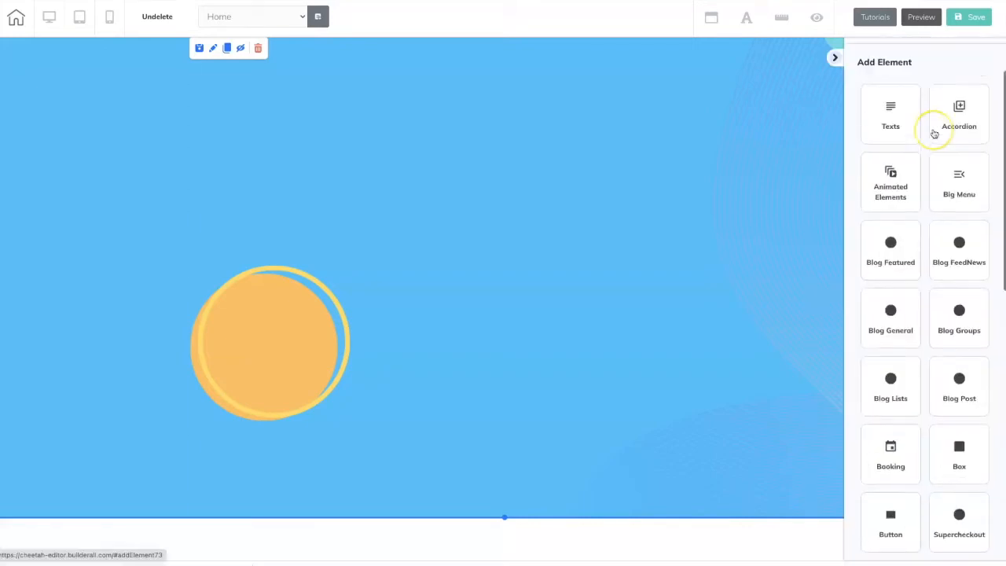
pyautogui.scroll(2, 934, 134)
pyautogui.click(896, 100)
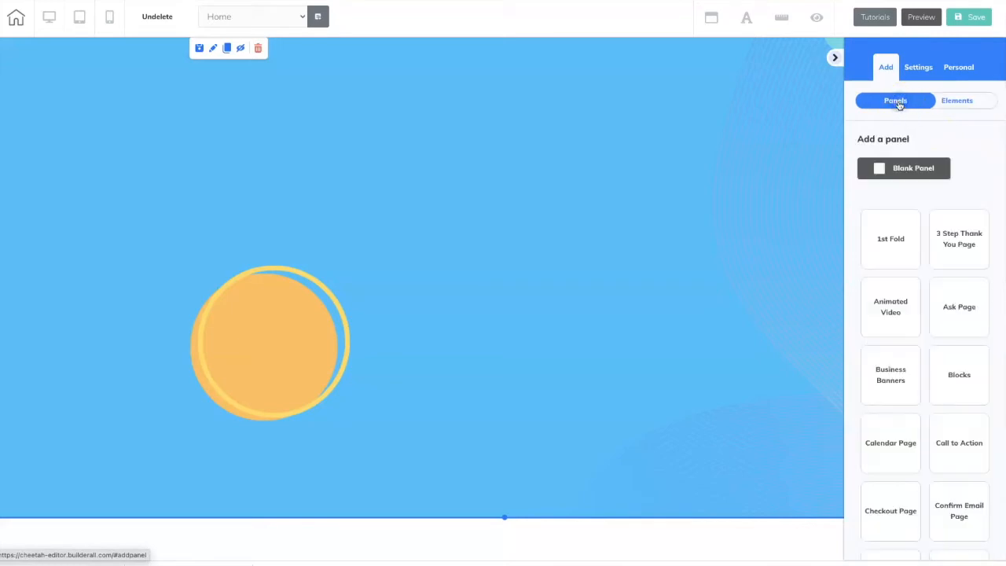
pyautogui.click(914, 171)
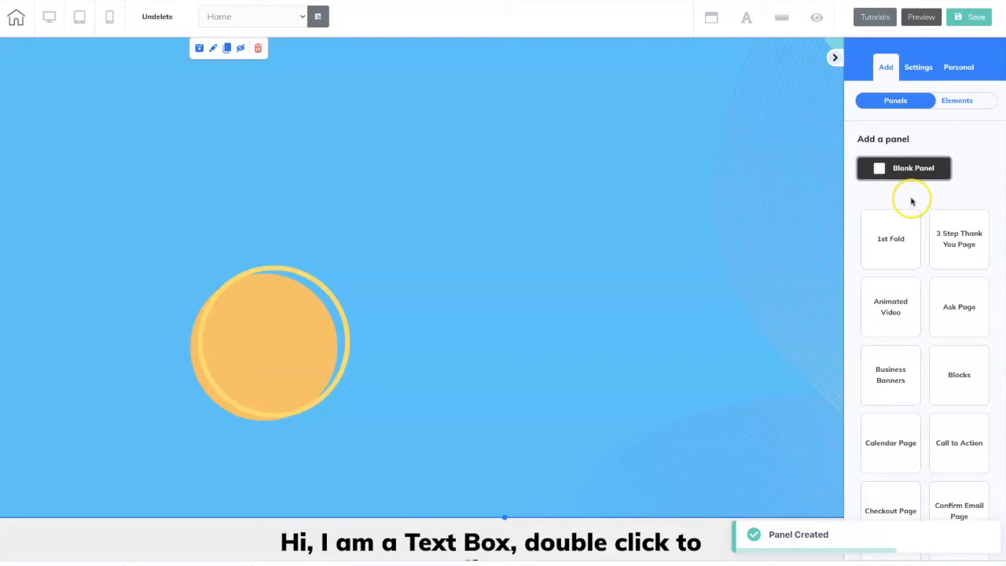
# - Add the Footers - 03 footer panel at the end of the page
pyautogui.scroll(-3, 943, 238)
pyautogui.scroll(-4, 942, 238)
pyautogui.scroll(-1, 941, 238)
pyautogui.click(898, 165)
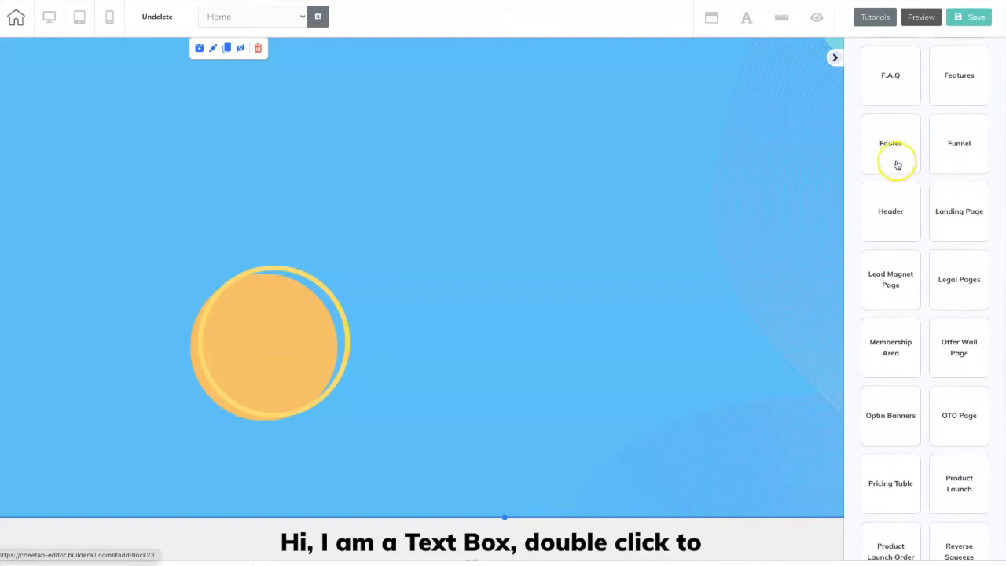
pyautogui.scroll(-2, 927, 254)
pyautogui.moveTo(924, 281); pyautogui.dragTo(707, 233)
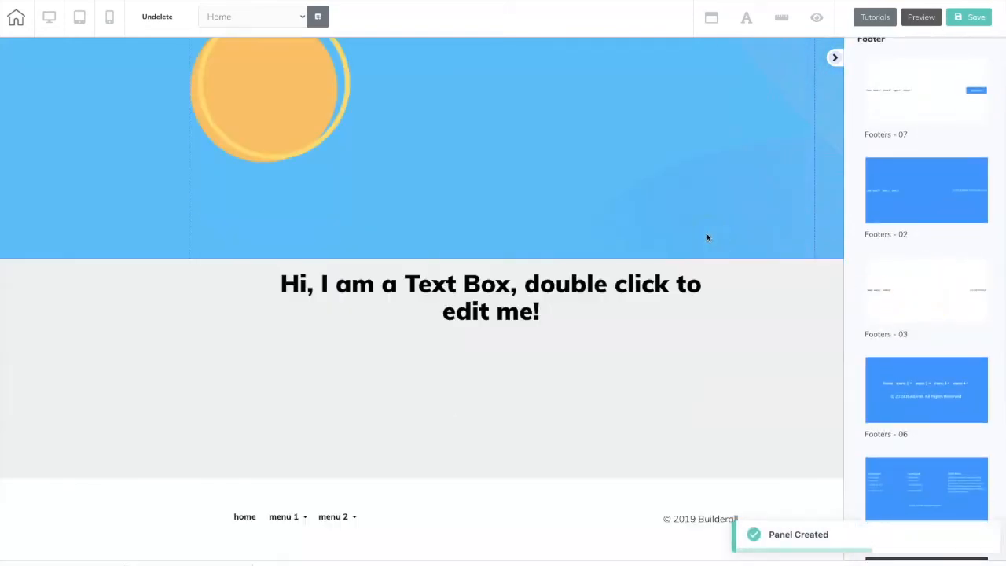
# - Delete the navigation menu from the footer and centre the copyright text in it
pyautogui.moveTo(344, 519)
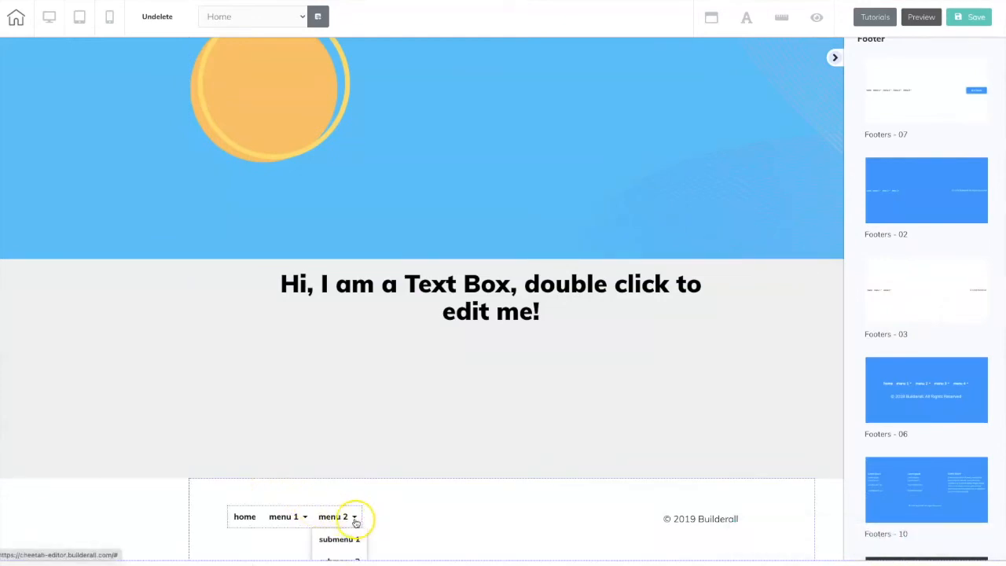
pyautogui.click(355, 503)
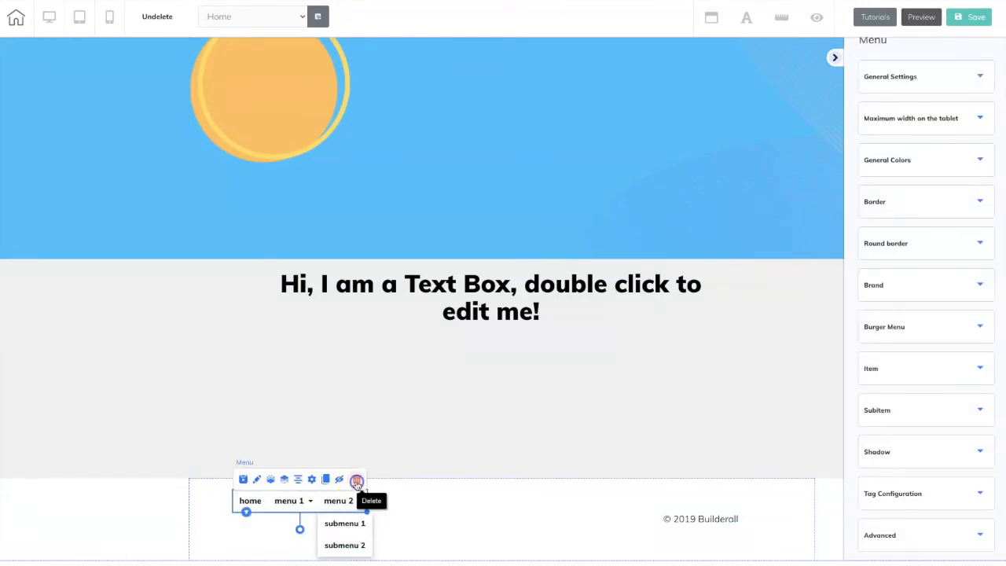
pyautogui.click(357, 481)
pyautogui.click(582, 313)
pyautogui.click(689, 519)
pyautogui.click(682, 503)
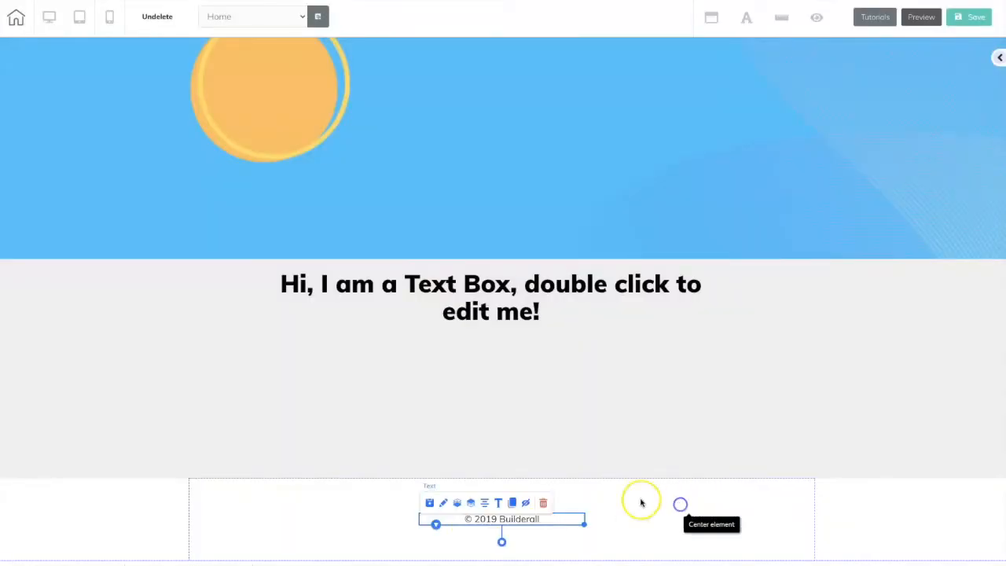
# - Change the footer's copyright text to "© 2022 My Cool Landing Page"
pyautogui.doubleClick(494, 521)
pyautogui.moveTo(474, 520); pyautogui.dragTo(543, 520)
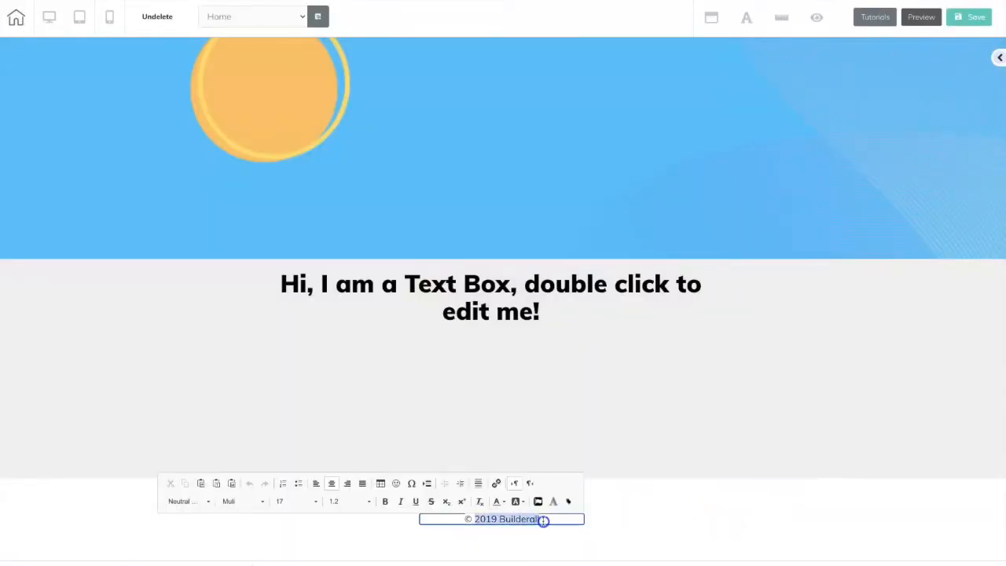
pyautogui.write('2022')
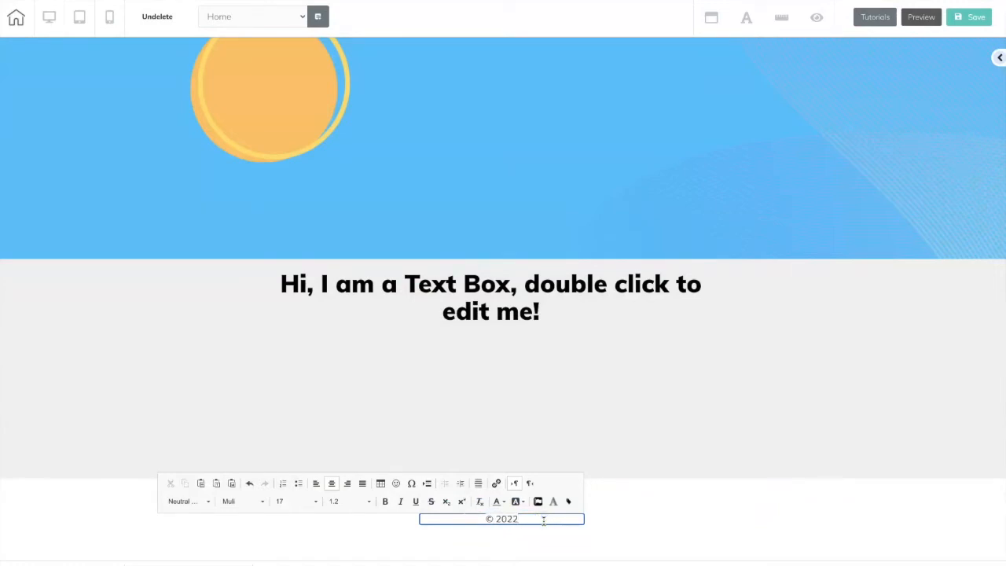
pyautogui.write(' My Cool Landing Page')
pyautogui.click(669, 527)
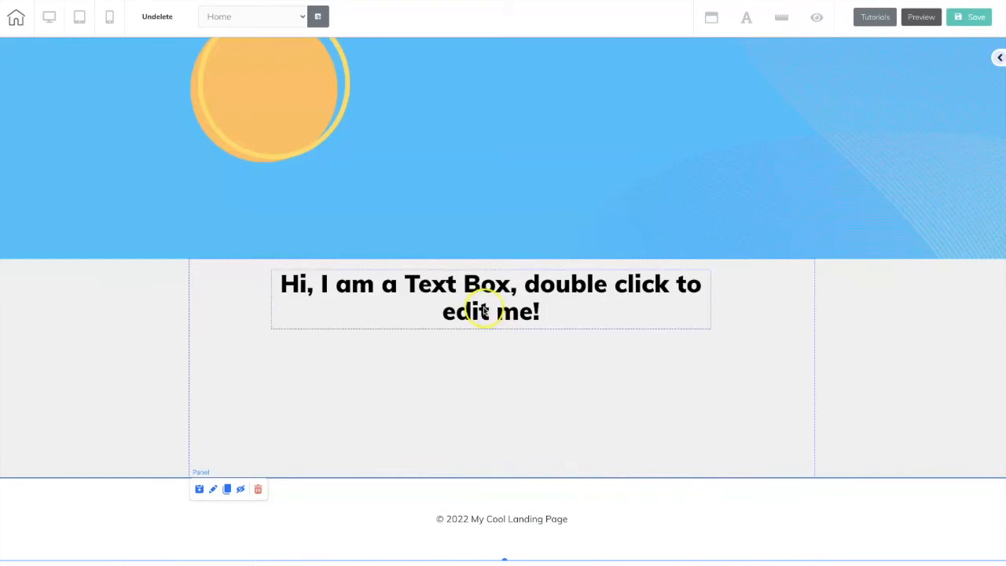
# - Make the grey blank panel taller by extending its lower edge downward
pyautogui.click(480, 377)
pyautogui.moveTo(505, 477); pyautogui.dragTo(504, 550)
pyautogui.scroll(-1, 469, 336)
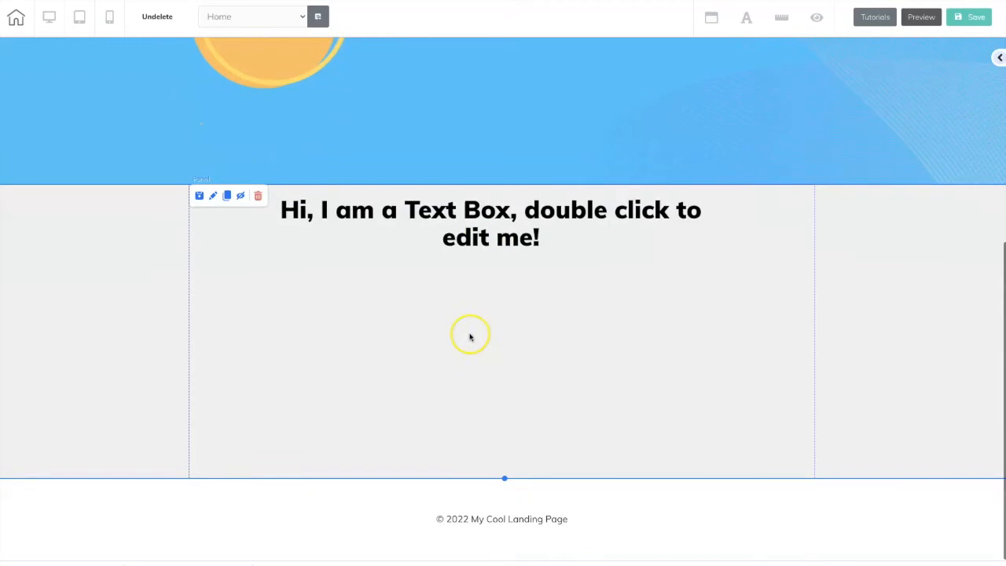
pyautogui.moveTo(504, 477); pyautogui.dragTo(504, 516)
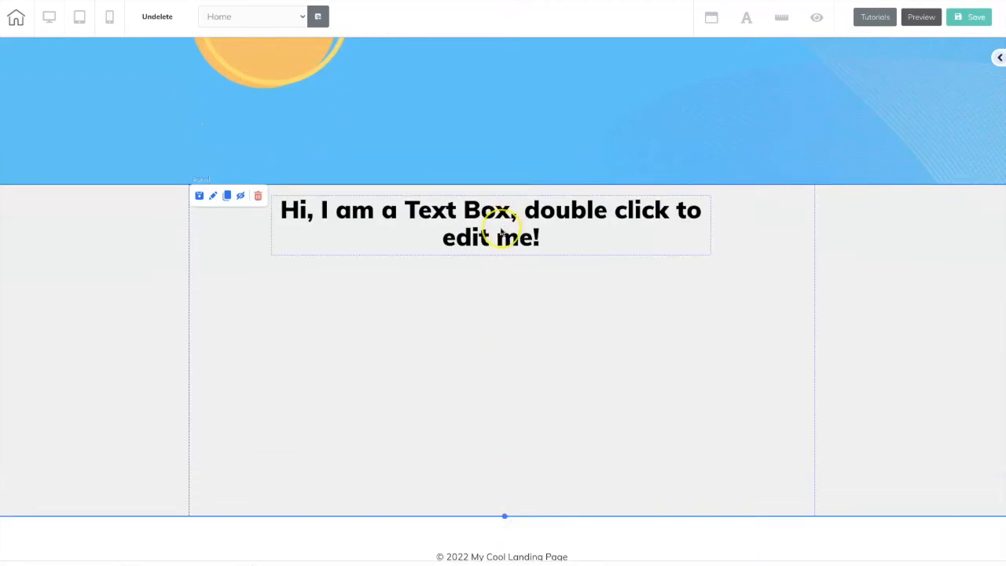
# - Delete the placeholder text box from the grey panel
pyautogui.scroll(4, 525, 249)
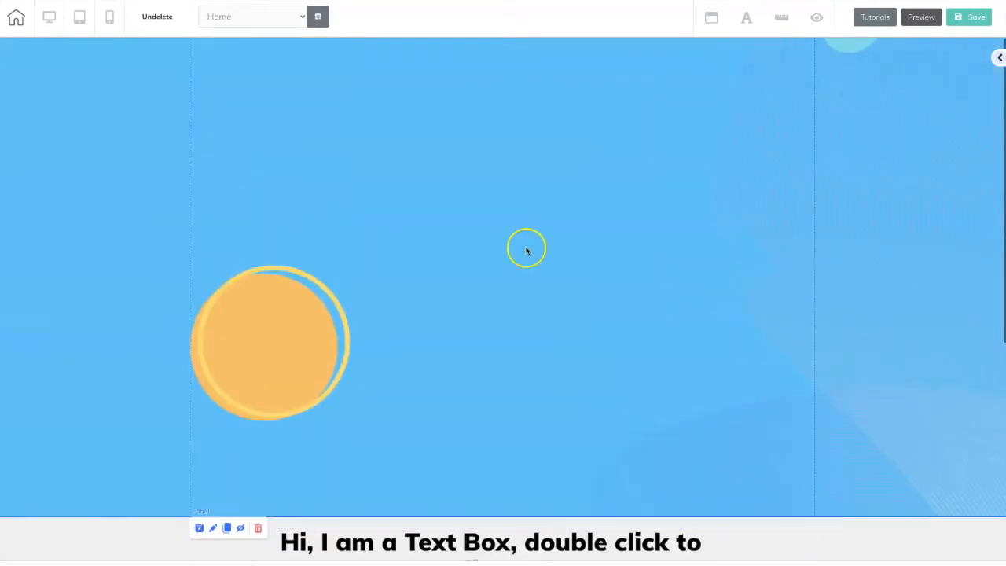
pyautogui.scroll(-2, 541, 363)
pyautogui.click(479, 393)
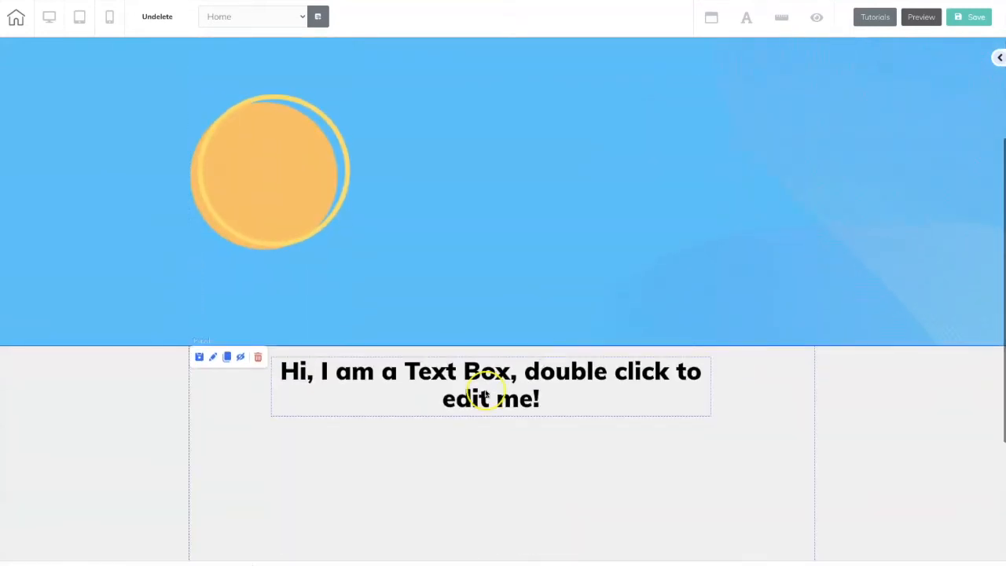
pyautogui.click(395, 348)
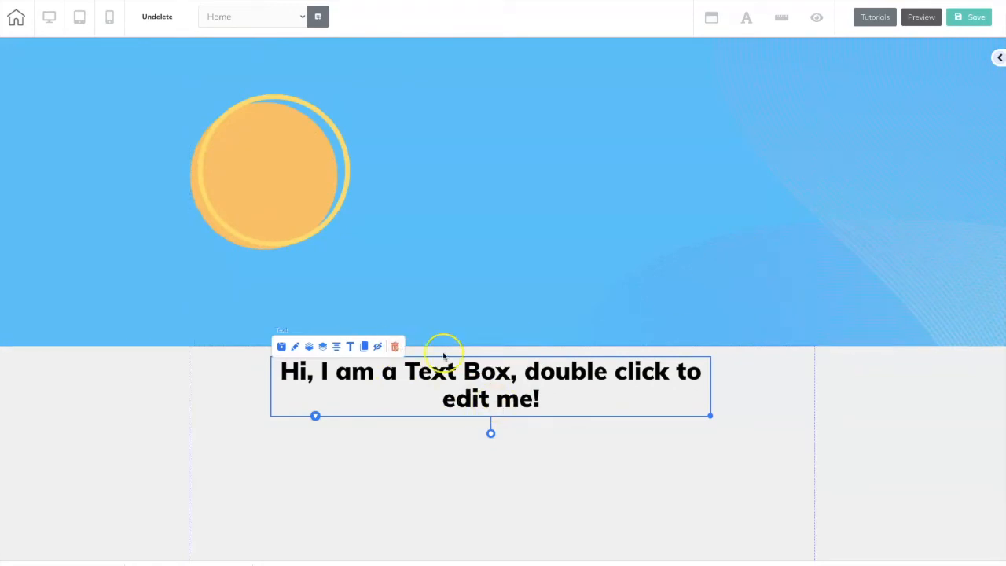
pyautogui.click(394, 346)
pyautogui.click(597, 311)
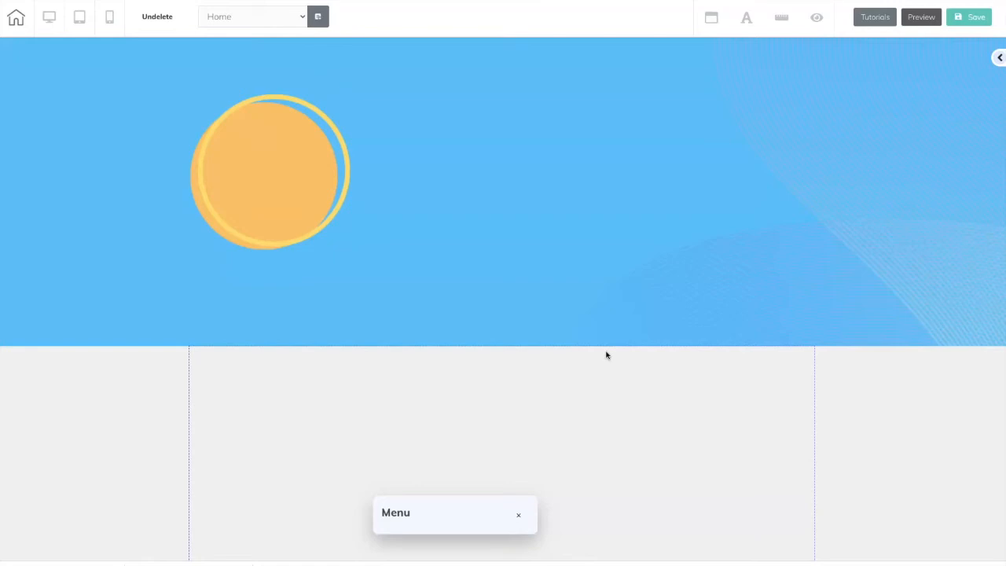
# - Set the Title H1 site font to a size of 55 px and the colour white
pyautogui.click(746, 20)
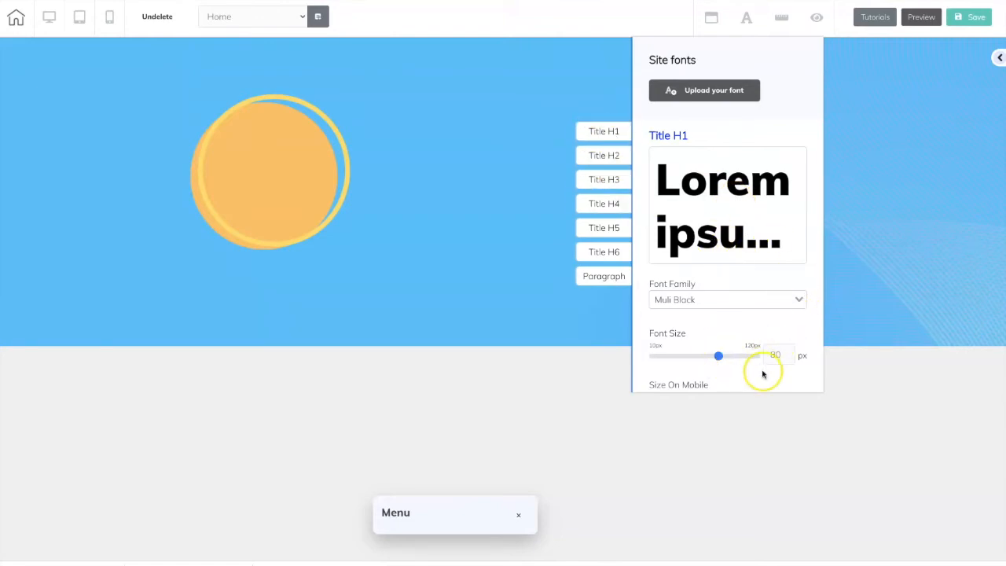
pyautogui.moveTo(718, 355); pyautogui.dragTo(695, 319)
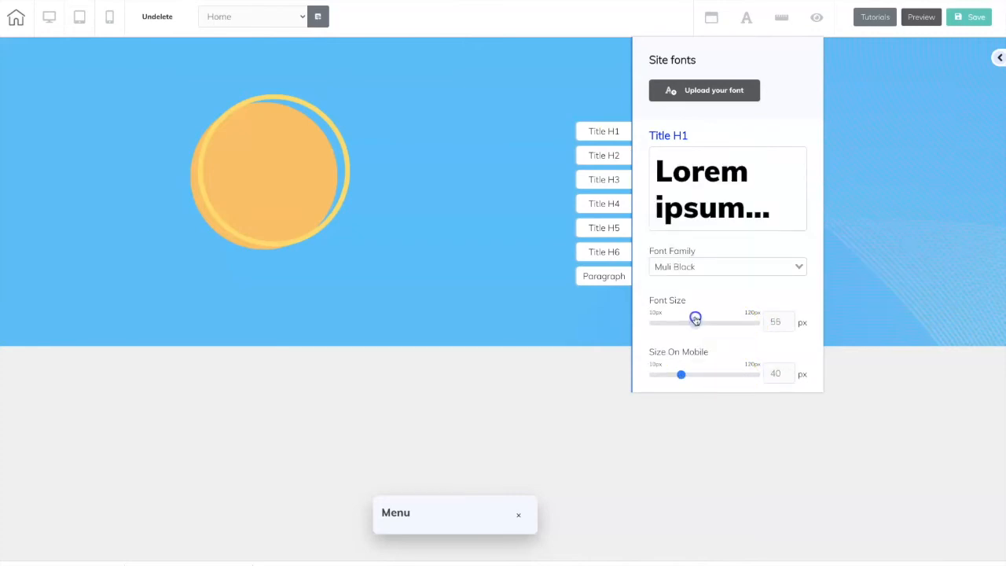
pyautogui.scroll(-3, 723, 309)
pyautogui.click(666, 329)
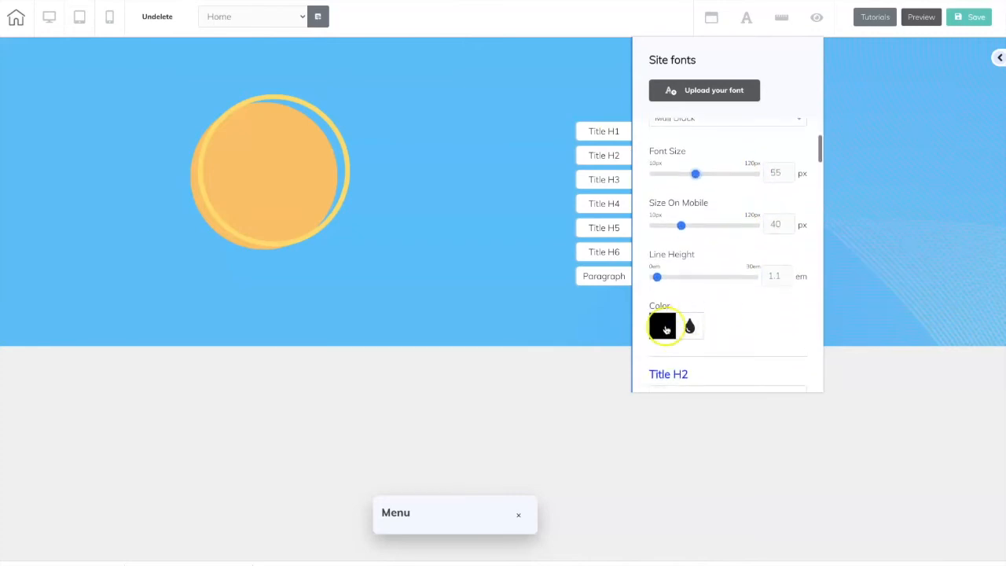
pyautogui.click(651, 340)
pyautogui.click(826, 333)
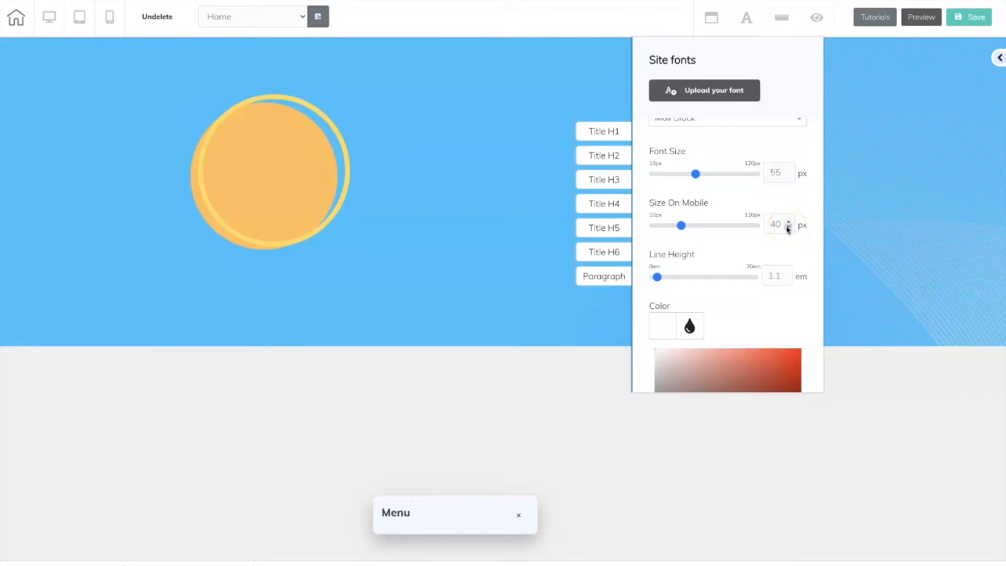
# - Set the Title H1 size on mobile to 20 px
pyautogui.moveTo(781, 226); pyautogui.dragTo(771, 224)
pyautogui.write('20')
pyautogui.click(817, 265)
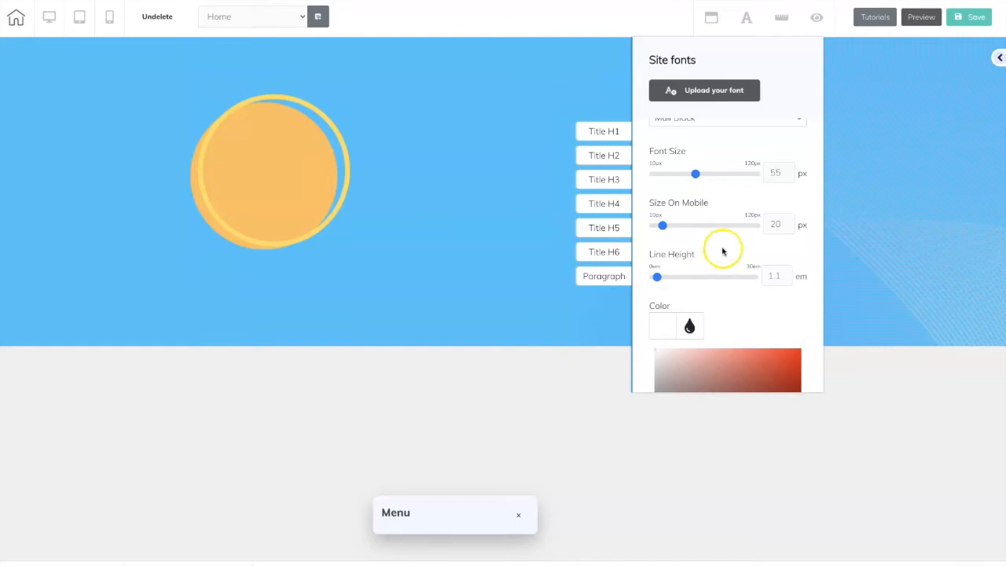
# - Change the font family of the Title H2 site font to Muli
pyautogui.click(605, 159)
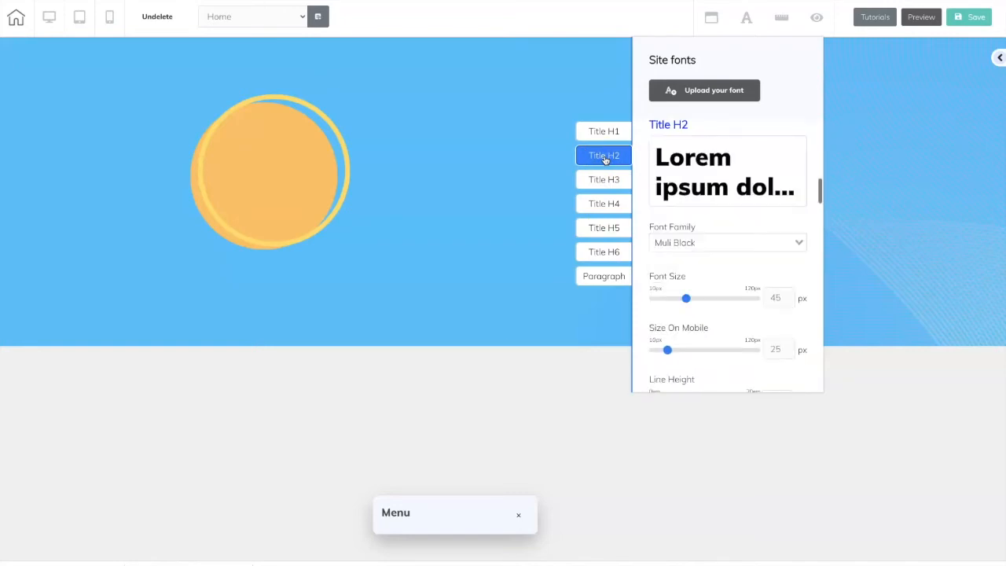
pyautogui.click(800, 243)
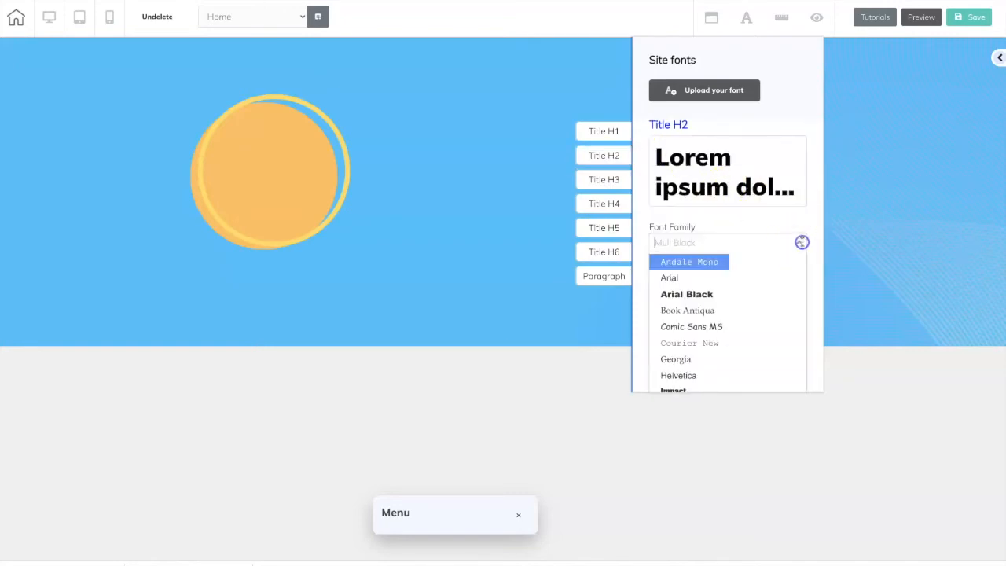
pyautogui.scroll(1, 696, 243)
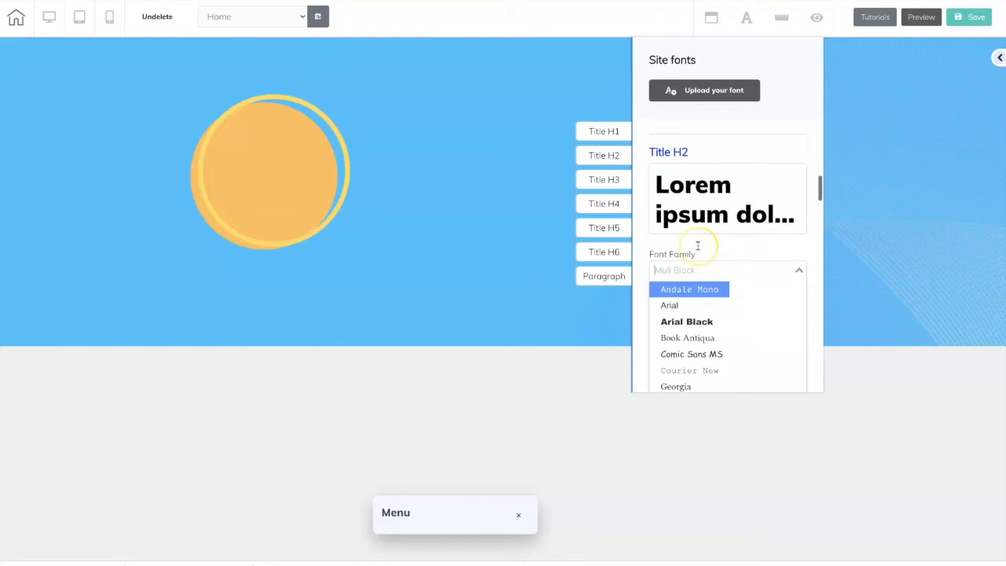
pyautogui.scroll(-2, 697, 245)
pyautogui.scroll(-4, 714, 279)
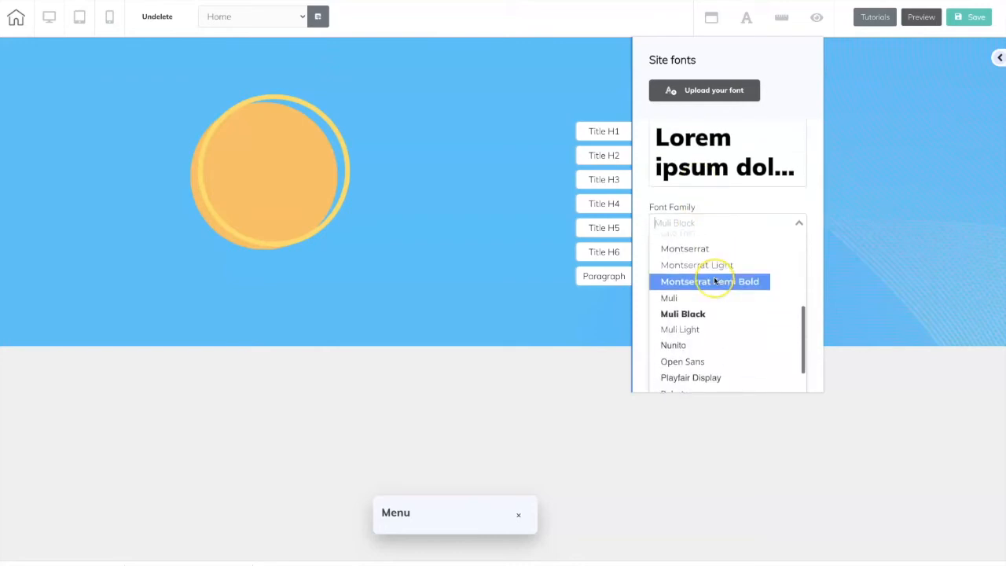
pyautogui.scroll(1, 714, 279)
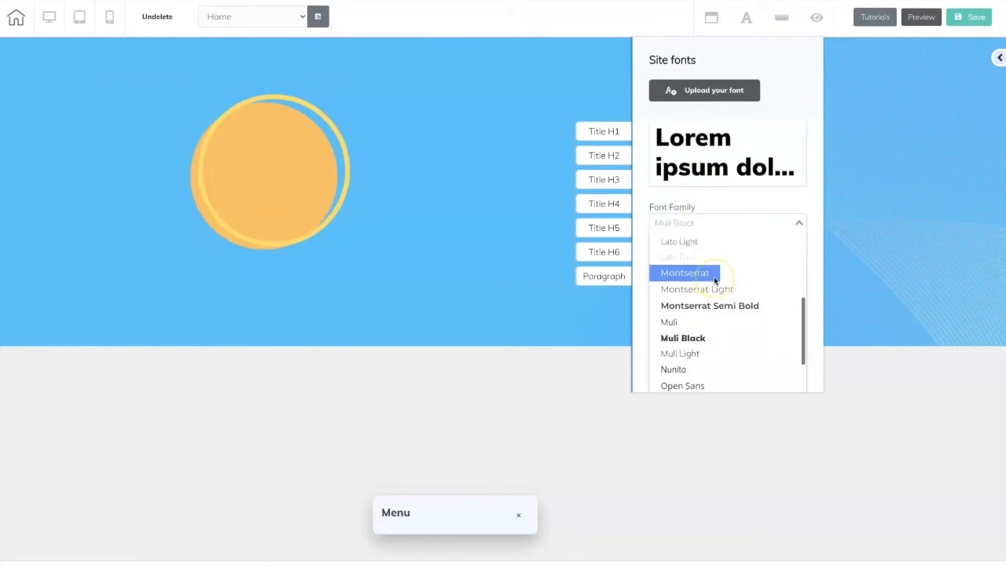
pyautogui.click(680, 322)
pyautogui.click(709, 210)
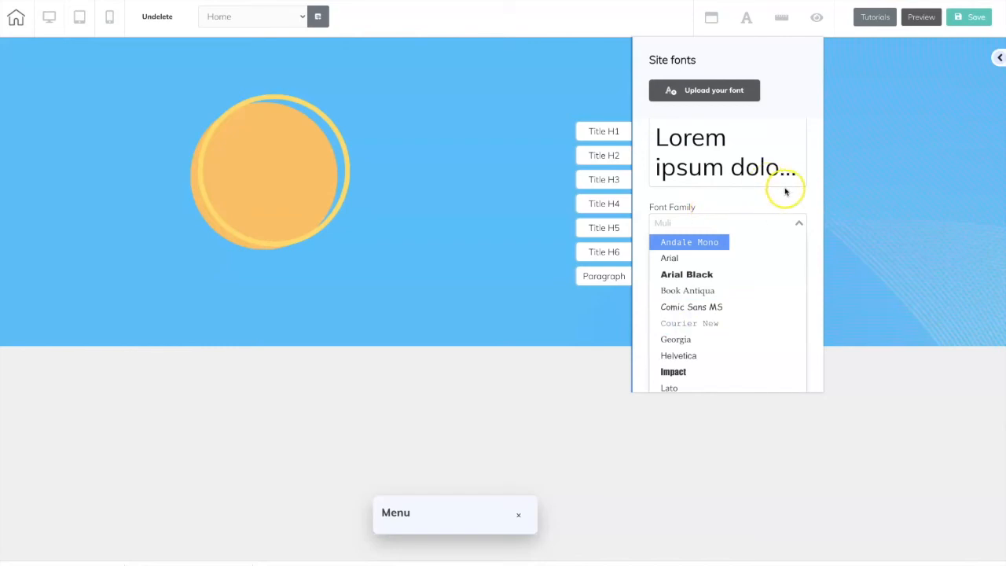
# - Set the Title H2 site font to a size of 20 px, with 18 px on mobile
pyautogui.click(801, 196)
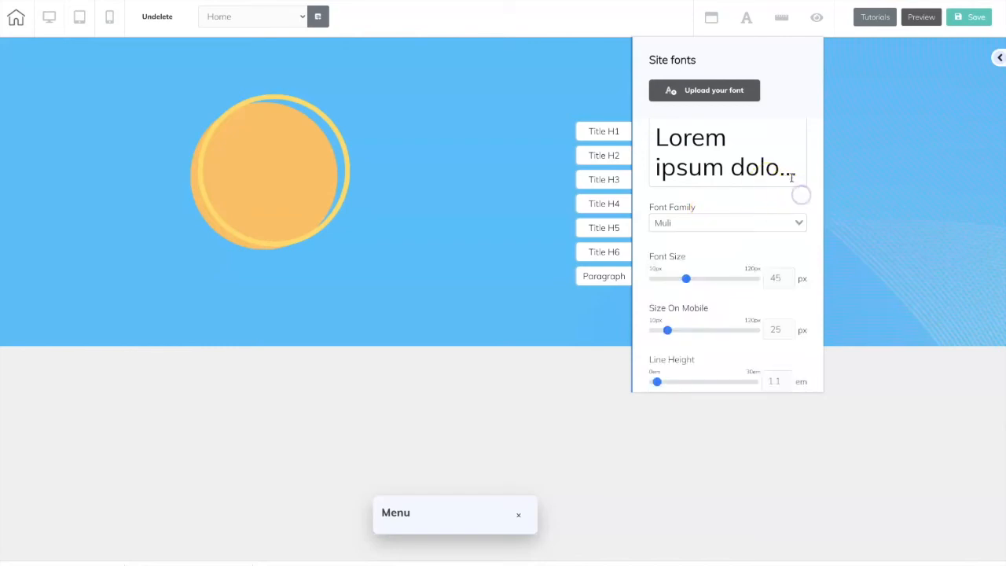
pyautogui.click(776, 277)
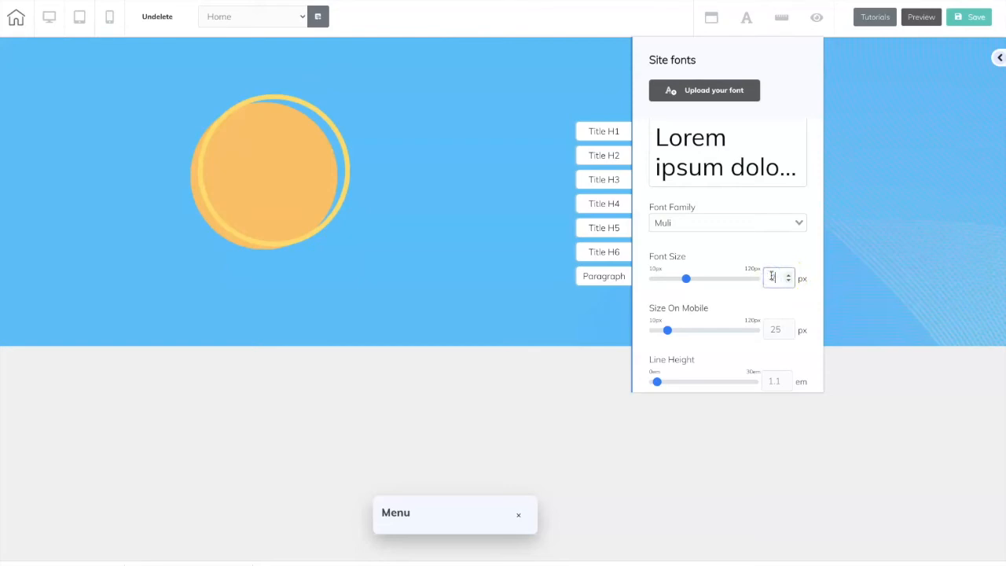
pyautogui.click(788, 333)
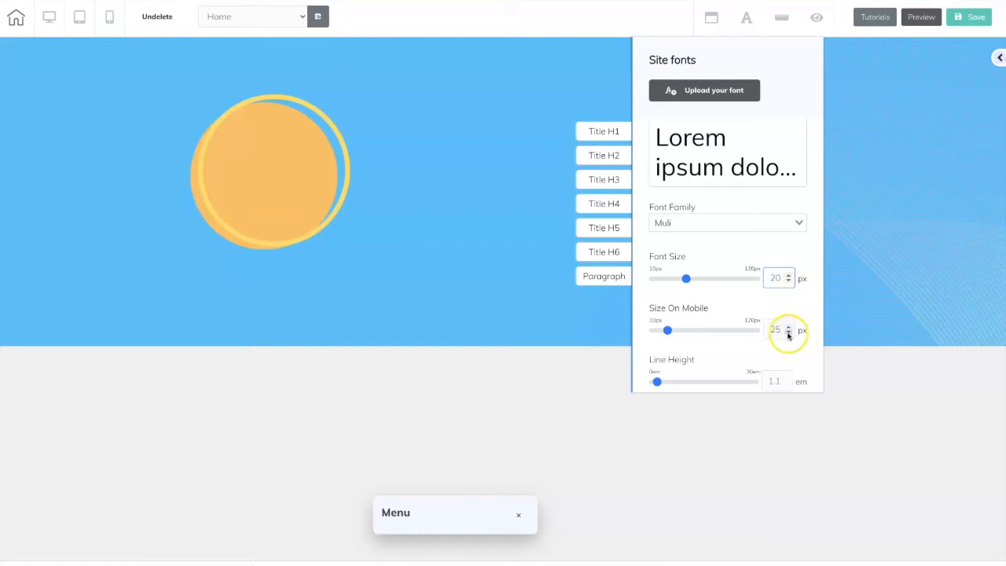
pyautogui.click(786, 299)
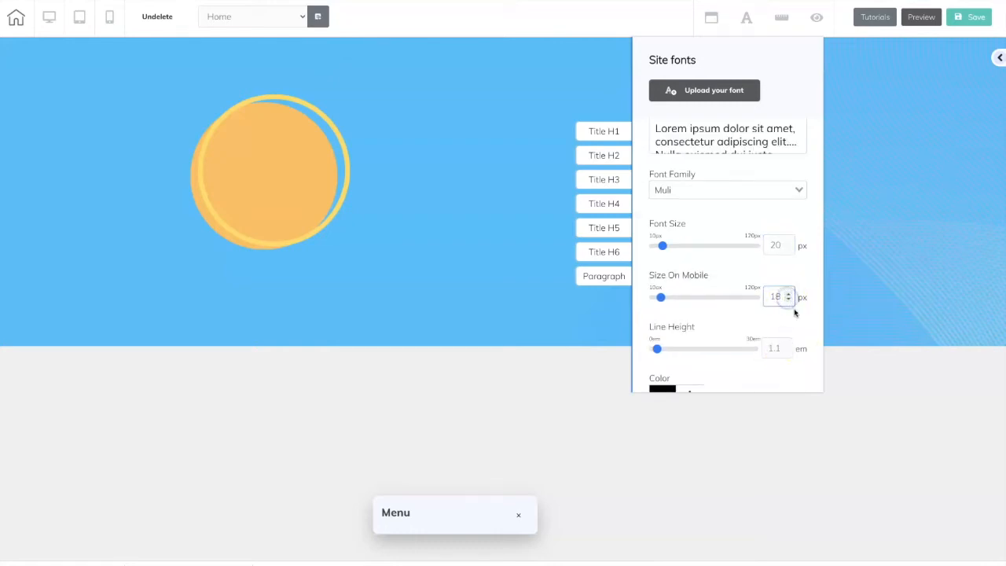
# - Change the colour of the Title H2 site font to white
pyautogui.scroll(-1, 684, 348)
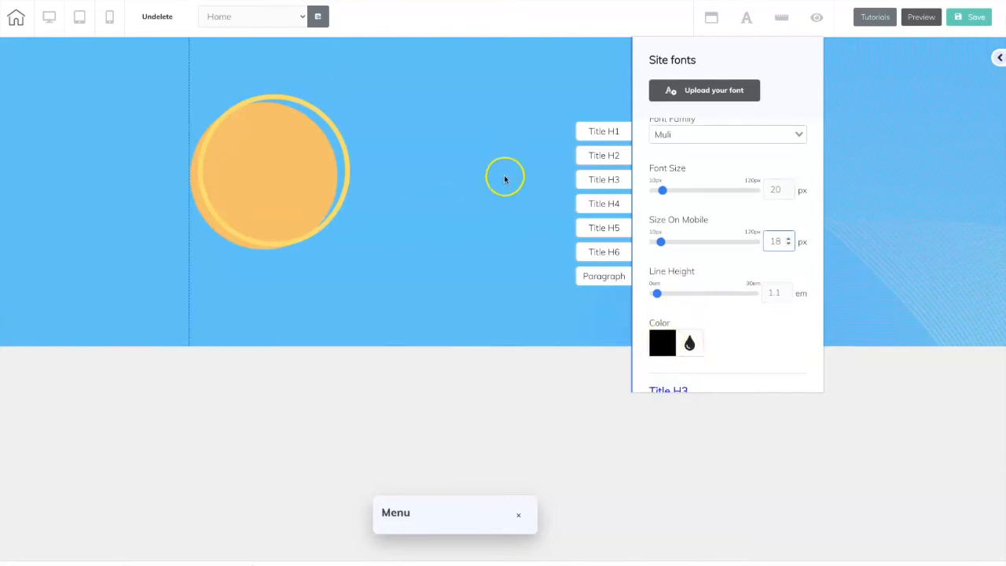
pyautogui.click(667, 345)
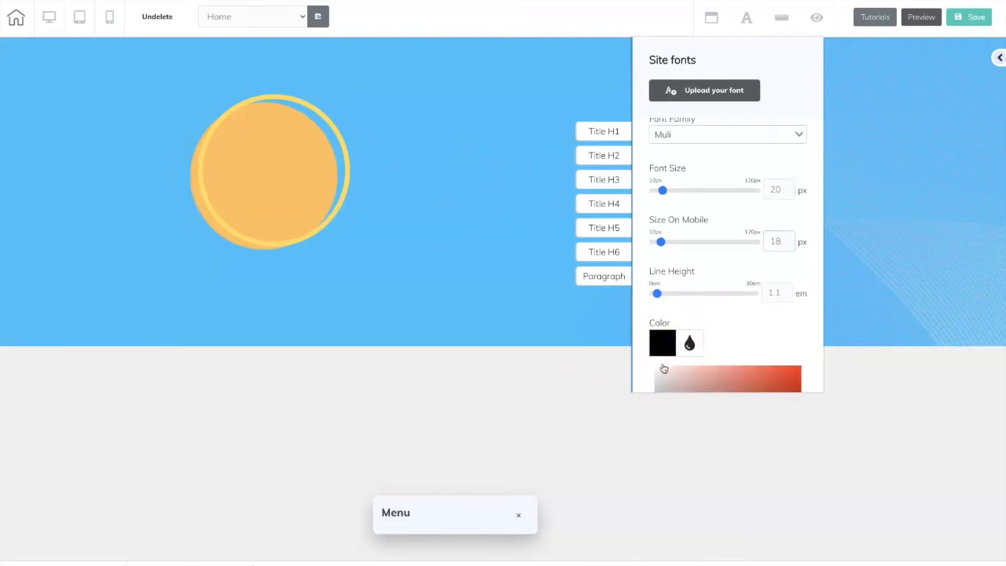
pyautogui.moveTo(664, 368); pyautogui.dragTo(649, 355)
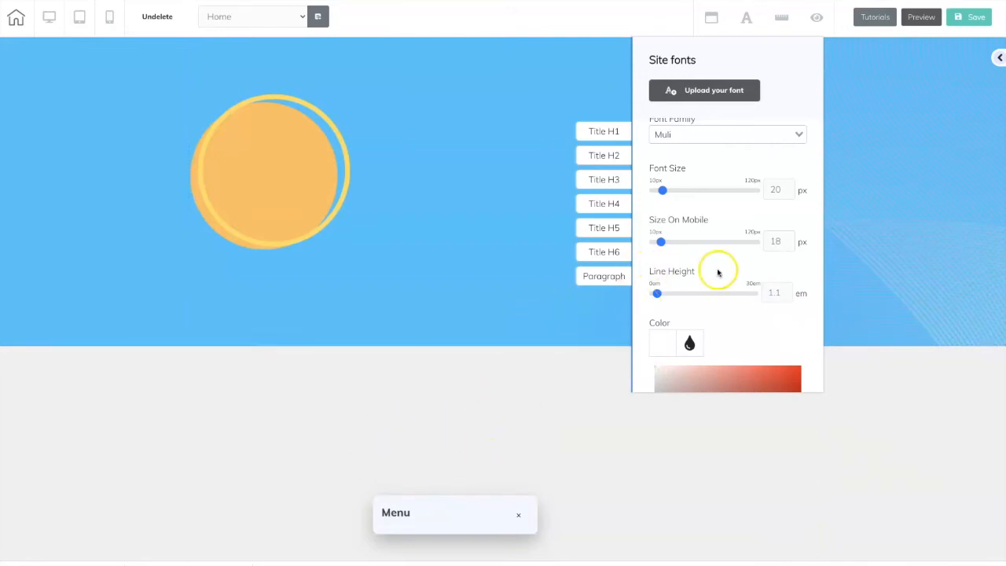
# - Set the font size of the Title H4 site font to 30 px
pyautogui.click(606, 204)
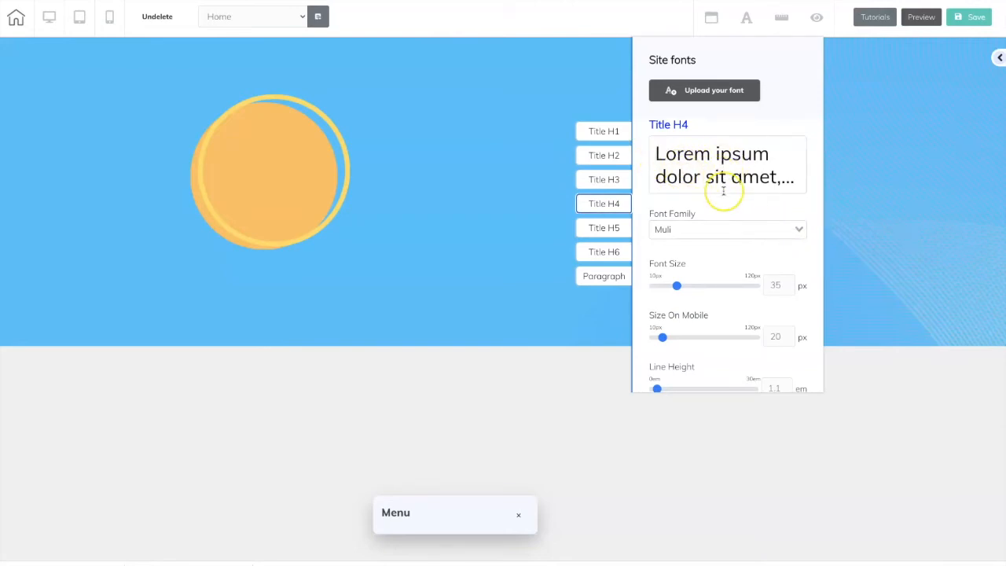
pyautogui.scroll(-2, 719, 191)
pyautogui.scroll(-2, 723, 191)
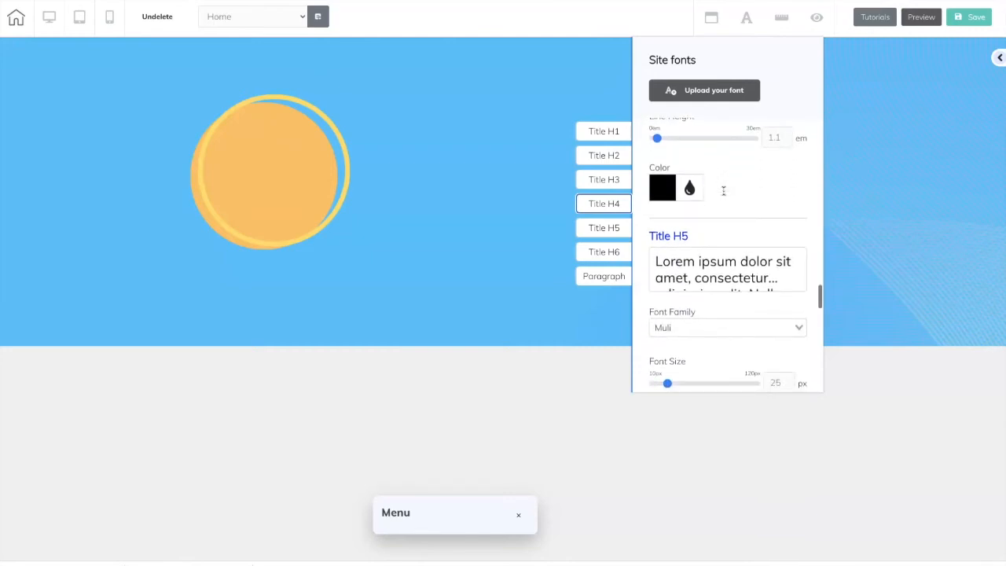
pyautogui.scroll(4, 723, 191)
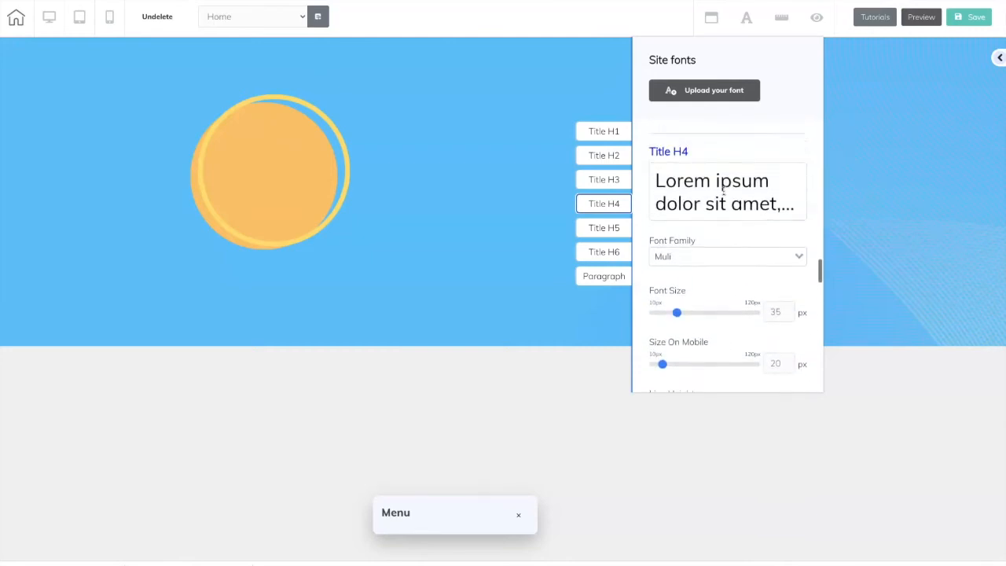
pyautogui.scroll(-1, 722, 191)
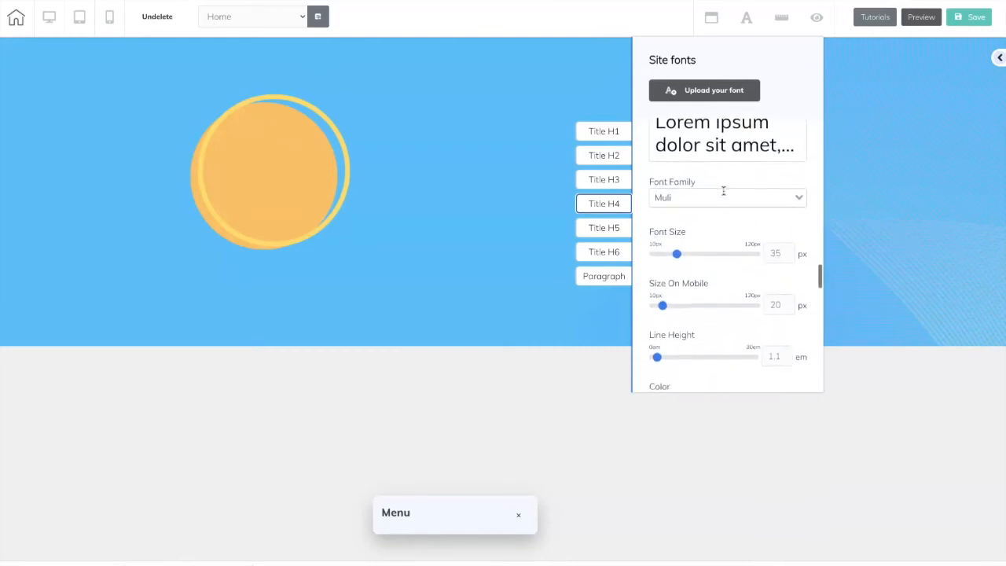
pyautogui.click(772, 248)
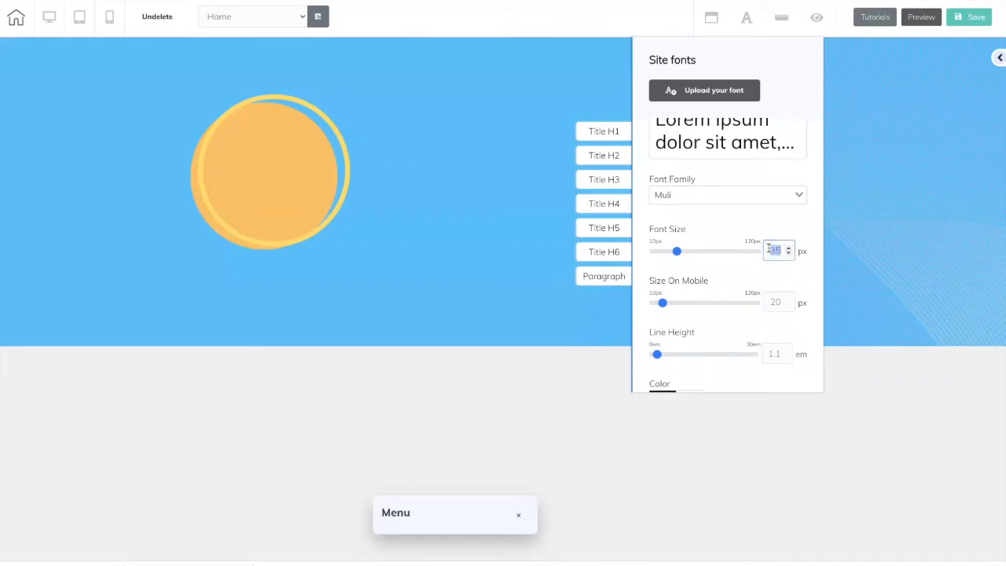
pyautogui.click(785, 330)
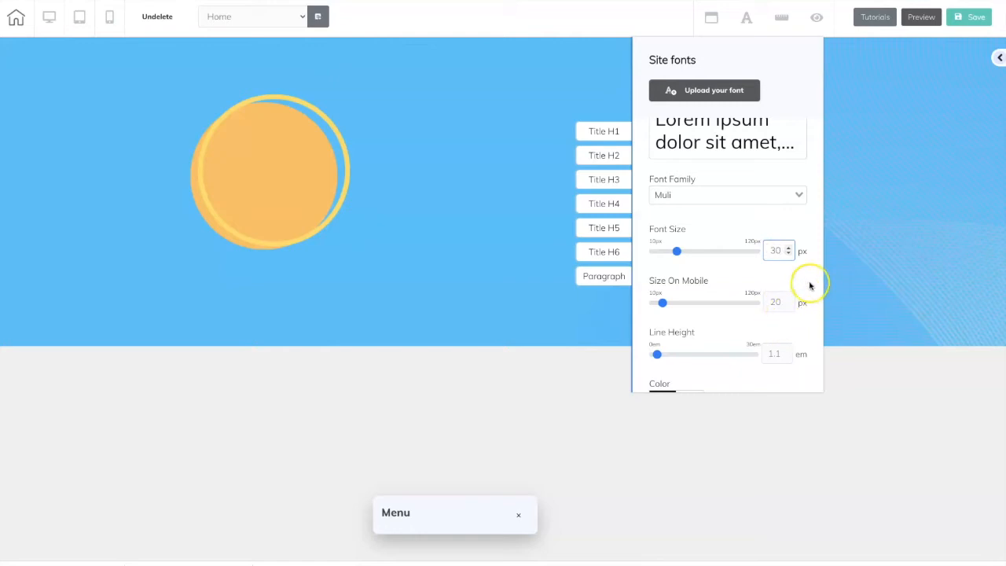
# - Open the colour picker of the Title H4 site font and look over its settings
pyautogui.scroll(-1, 809, 279)
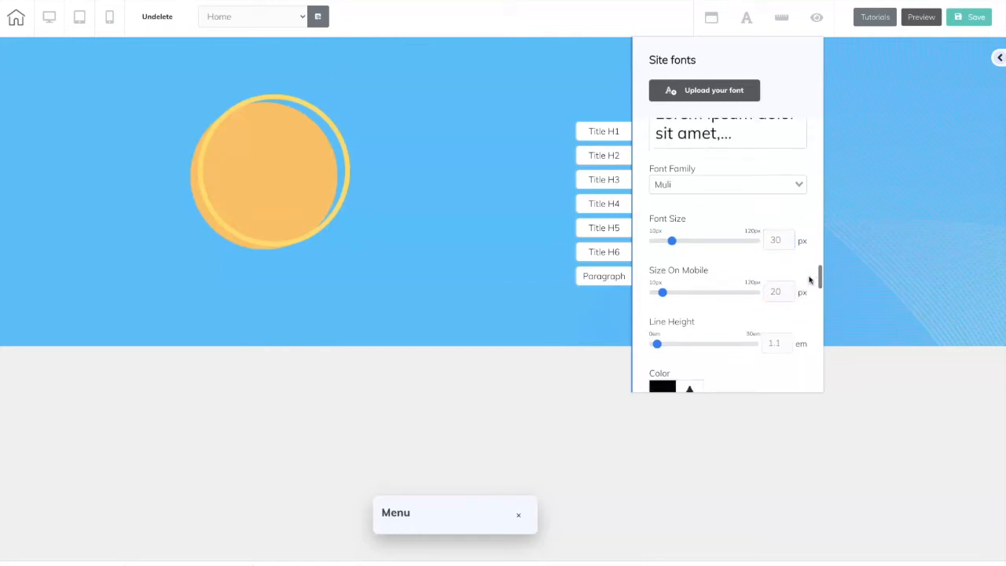
pyautogui.click(666, 362)
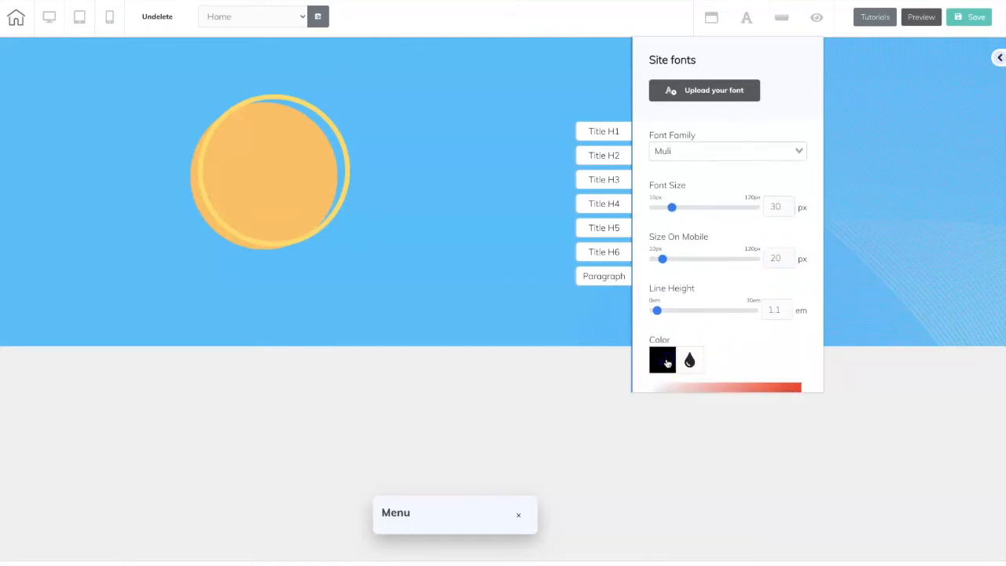
pyautogui.scroll(-4, 709, 353)
pyautogui.scroll(6, 809, 128)
pyautogui.scroll(-3, 810, 130)
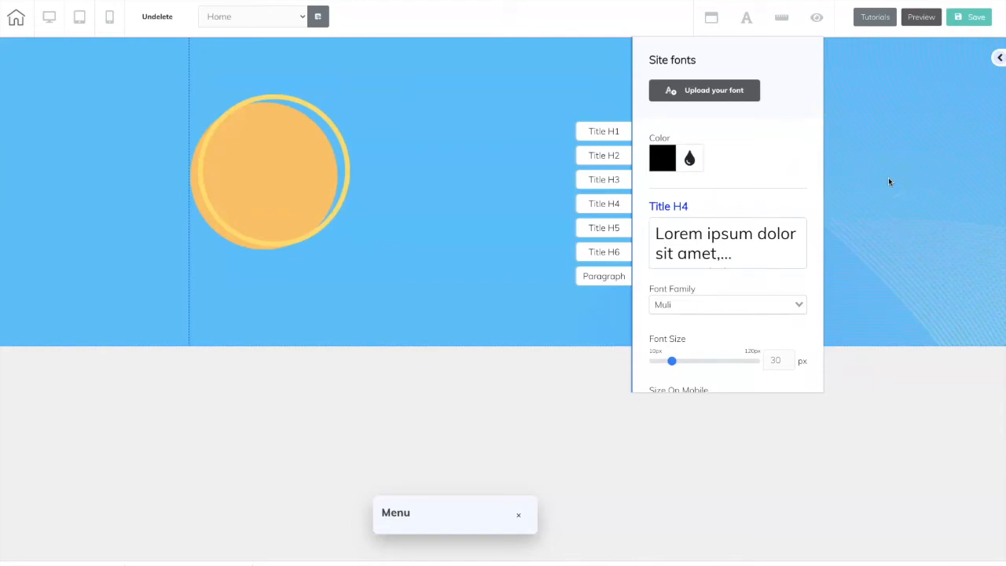
pyautogui.scroll(-6, 714, 220)
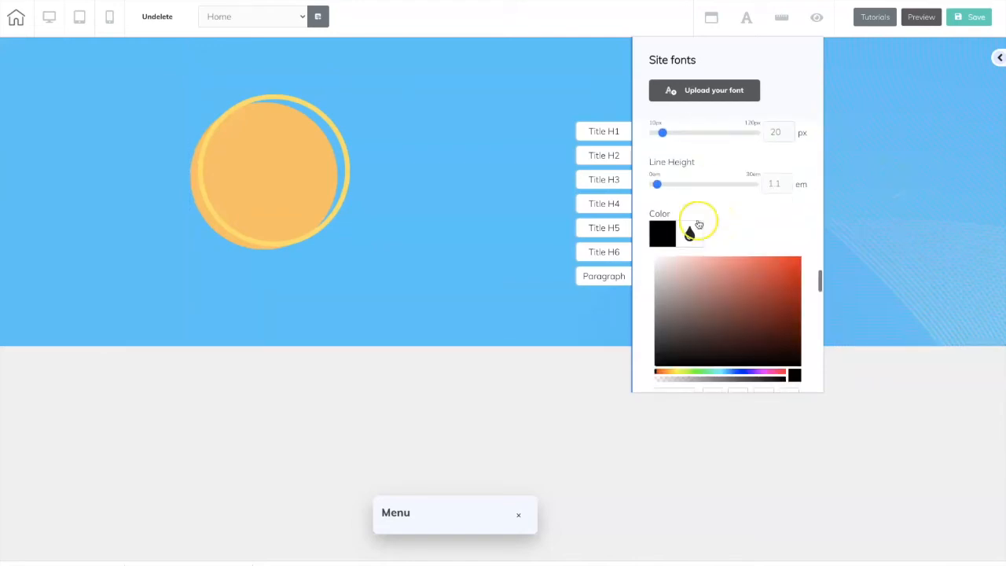
# - Set the Paragraph site font to a size of 20 px, with 18 px on mobile
pyautogui.click(596, 278)
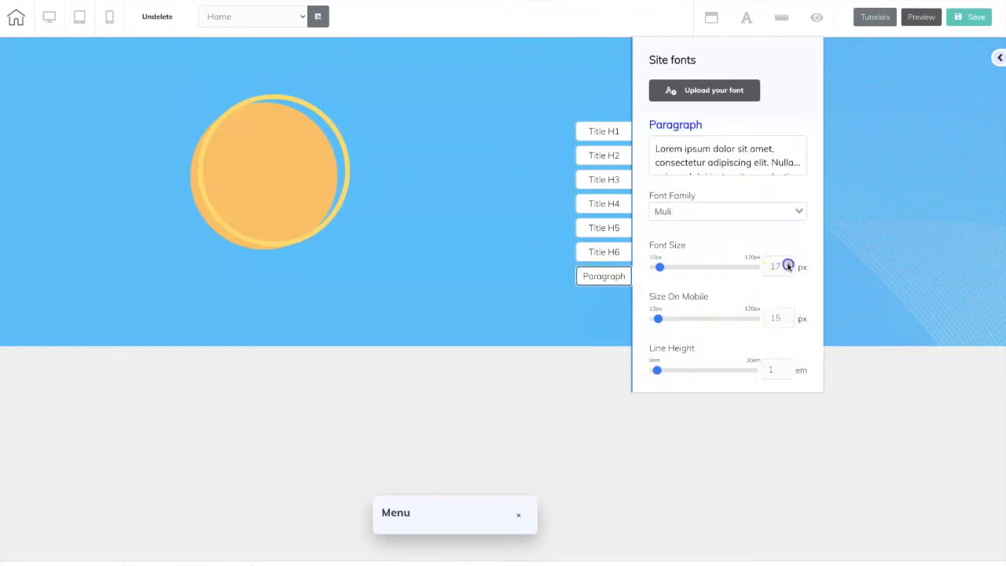
pyautogui.click(788, 266)
pyautogui.click(788, 316)
pyautogui.click(788, 316)
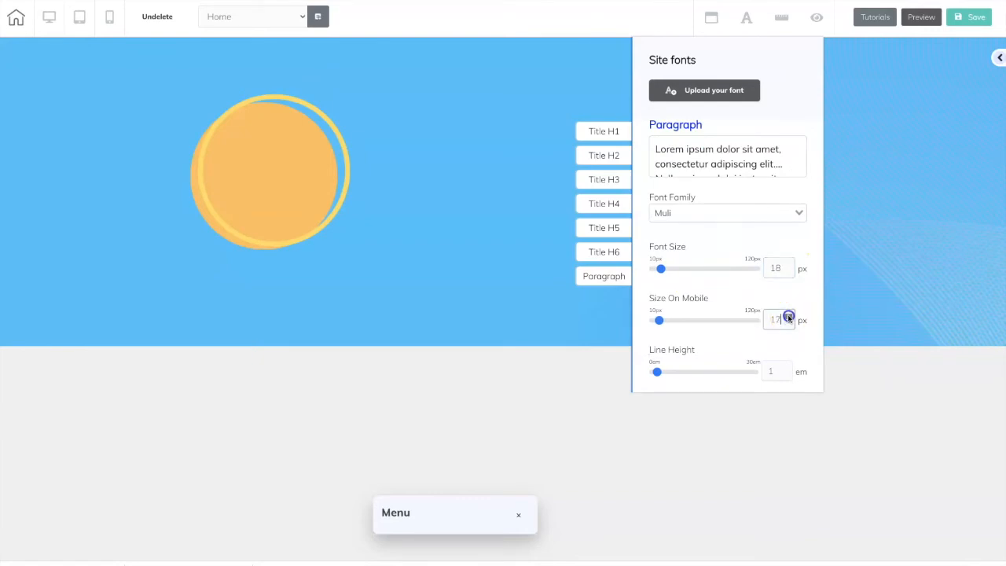
pyautogui.click(789, 267)
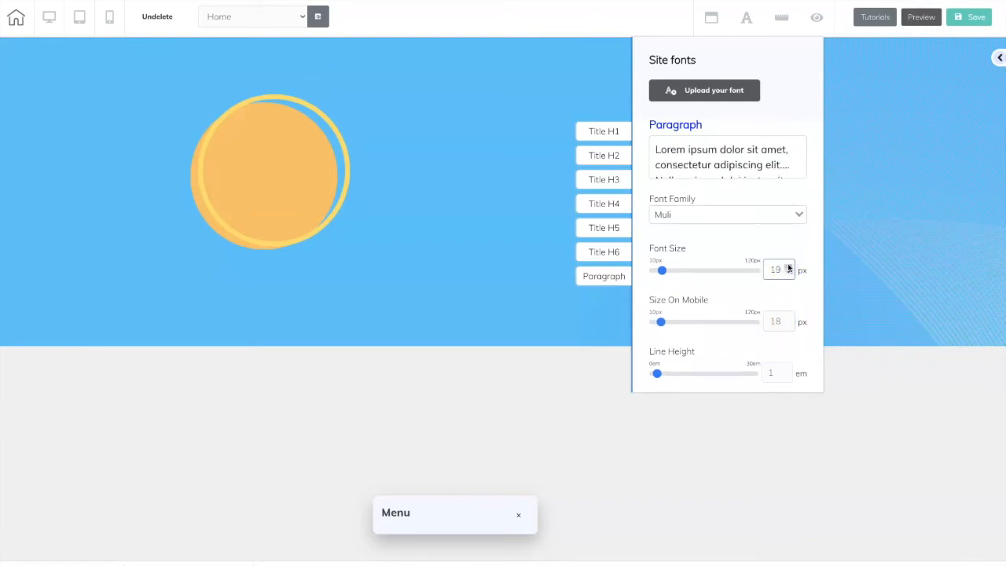
pyautogui.click(789, 267)
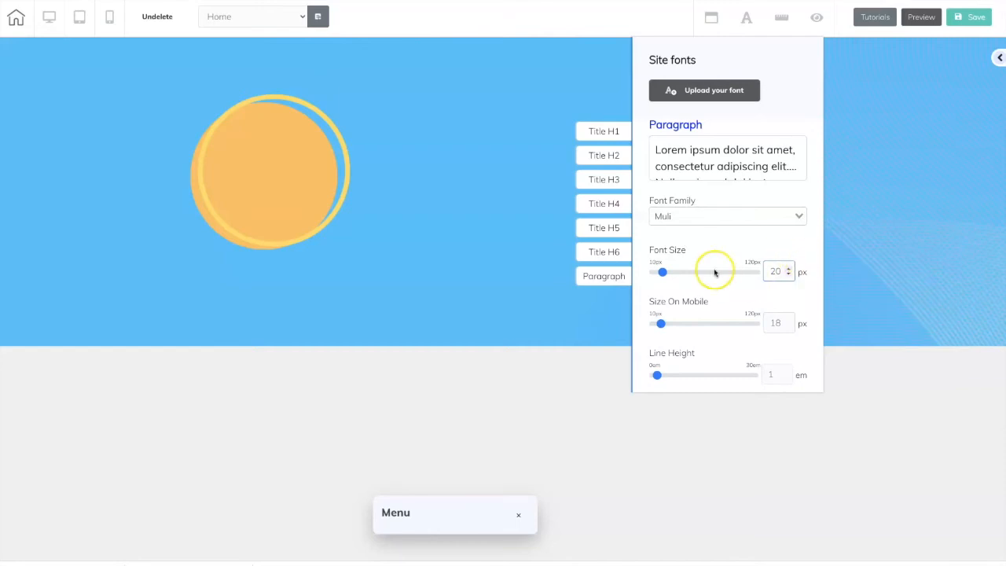
pyautogui.scroll(1, 779, 276)
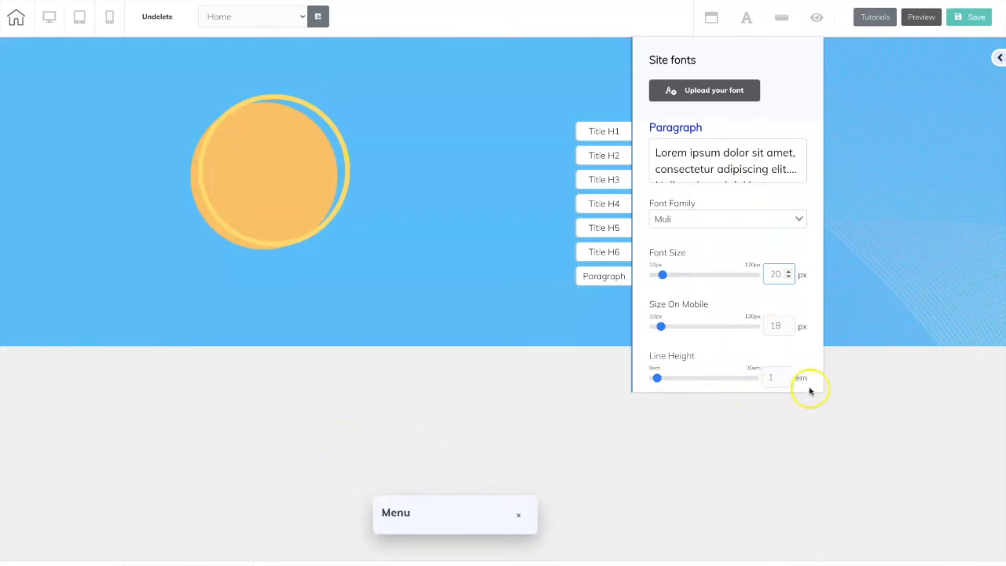
# - Set the Paragraph line height to 1.1 em and close the site font settings
pyautogui.click(785, 375)
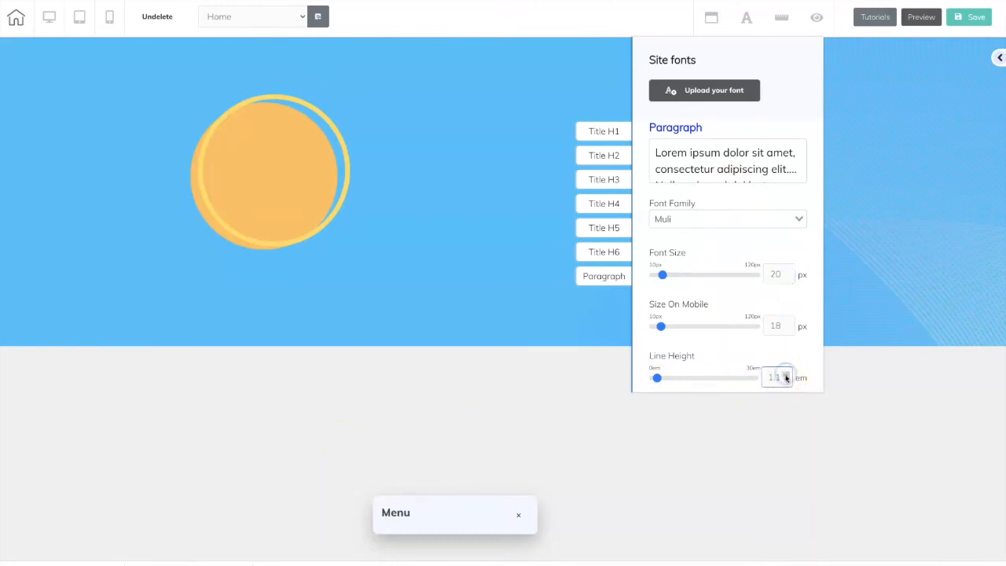
pyautogui.scroll(-2, 800, 358)
pyautogui.click(687, 346)
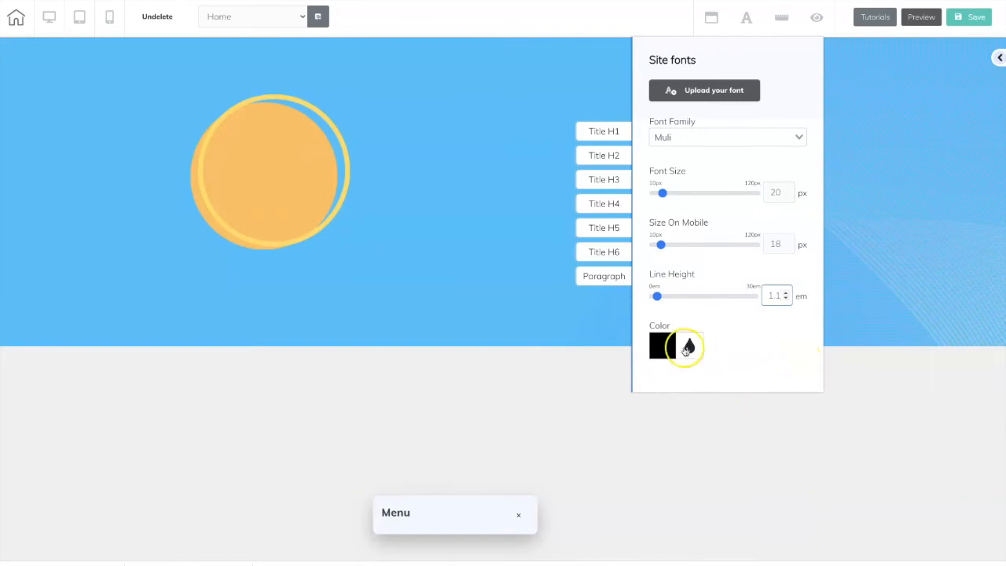
pyautogui.scroll(-5, 753, 340)
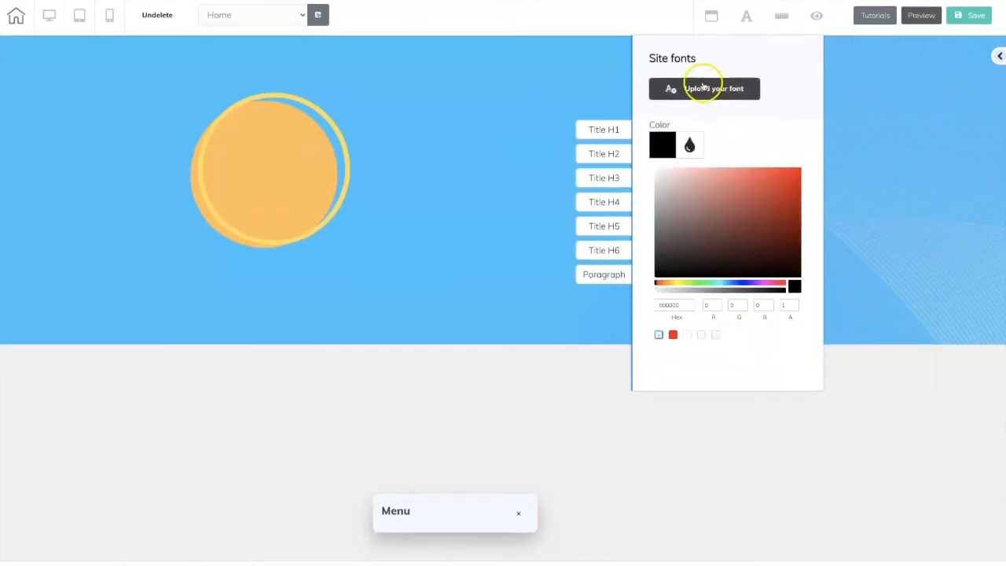
pyautogui.click(747, 20)
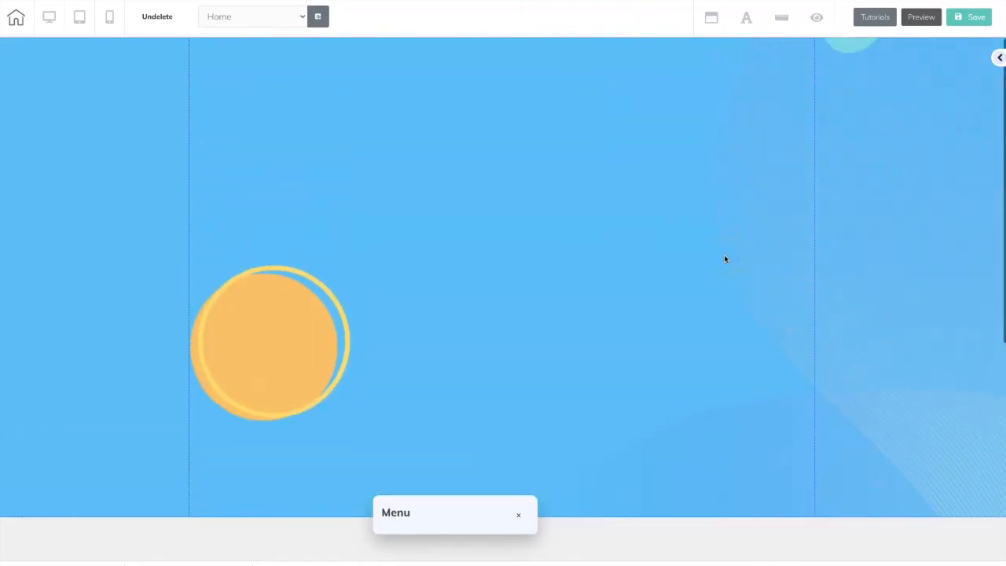
# - Add a Title H1 text element near the top of the blue panel, above the orange circle
pyautogui.click(998, 60)
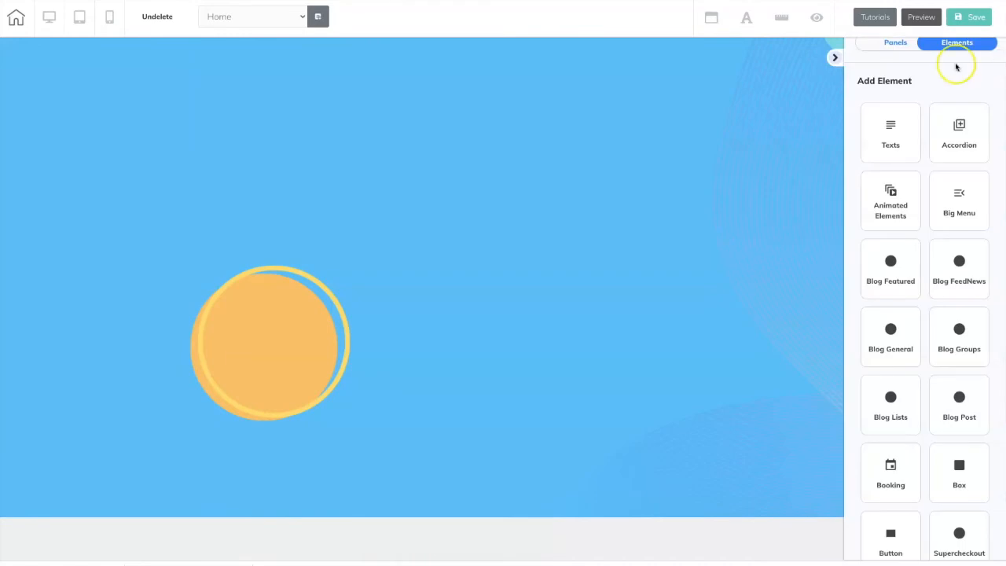
pyautogui.click(900, 139)
pyautogui.moveTo(940, 225); pyautogui.dragTo(343, 95)
# - Replace the Title H1 placeholder text with "Attention Grabbing Headline That Makes Your Visitor Stop!"
pyautogui.click(330, 102)
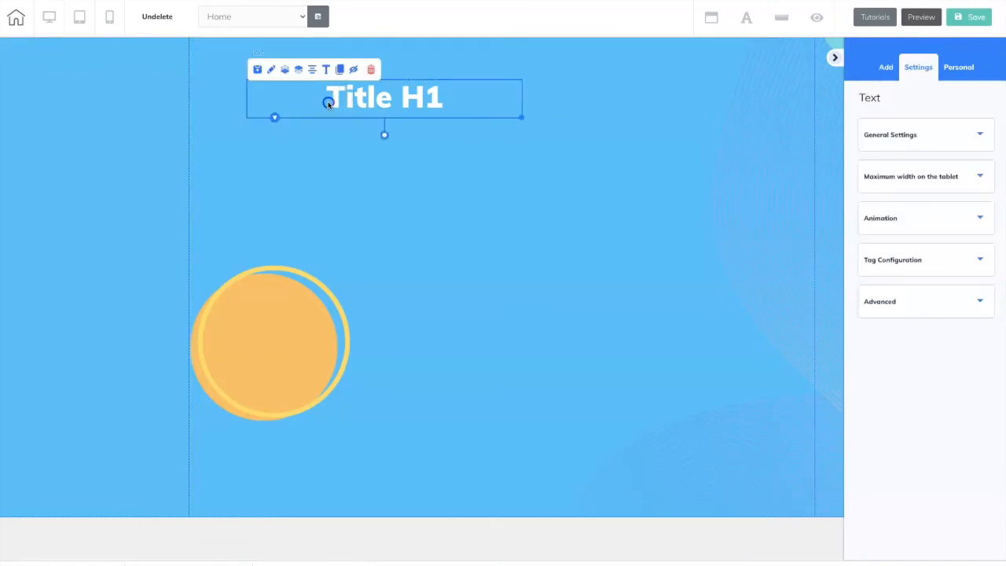
pyautogui.click(326, 103)
pyautogui.moveTo(323, 99); pyautogui.dragTo(451, 106)
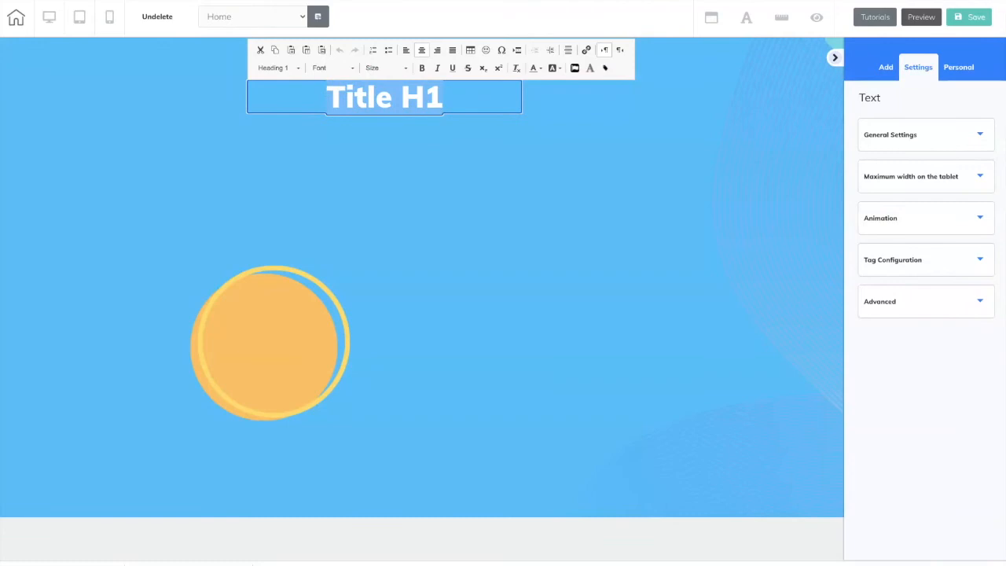
pyautogui.write('Attn')
pyautogui.press('BackSpace')
pyautogui.write('e')
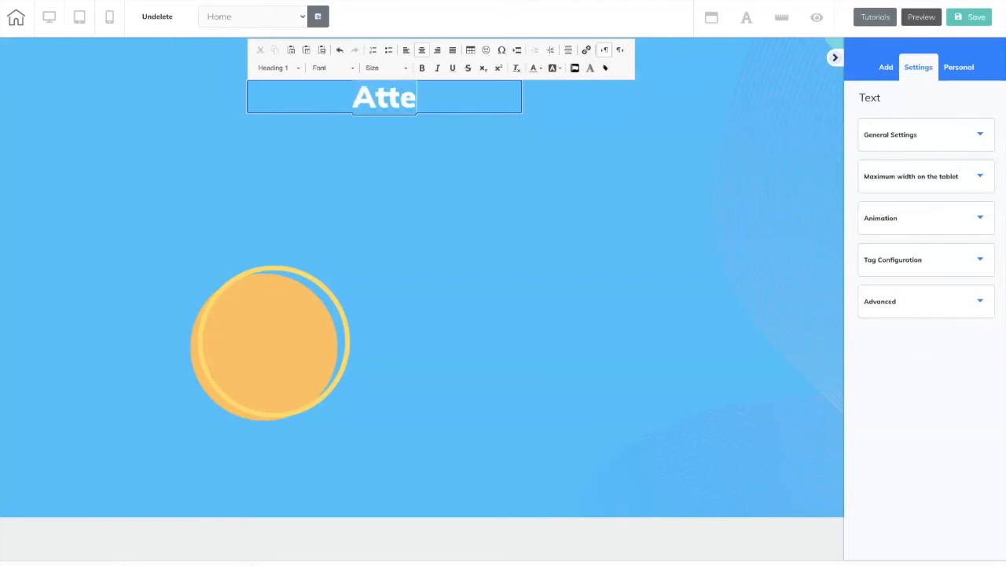
pyautogui.write('ntion G')
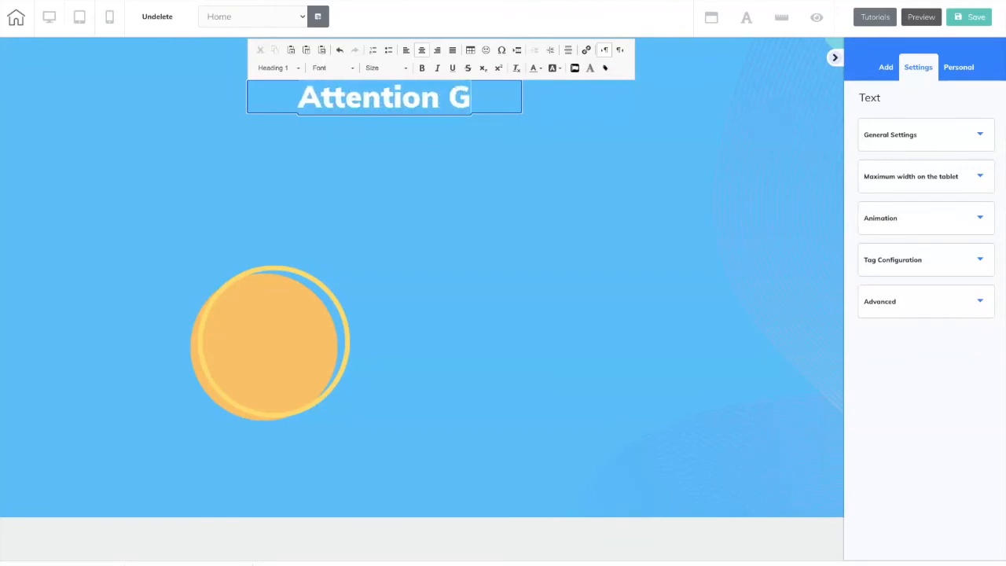
pyautogui.write('rabbing Headlin')
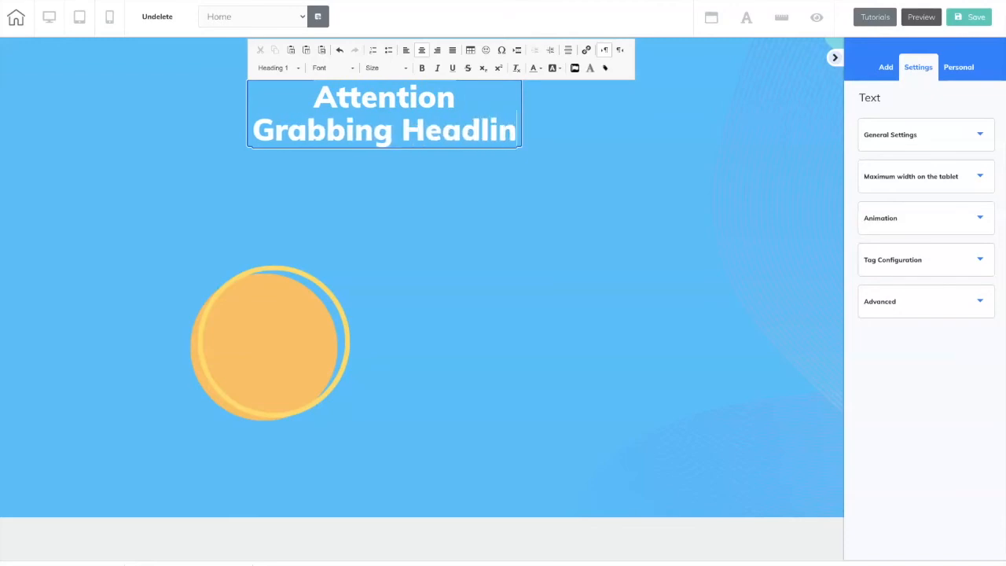
pyautogui.write('e That Makes Your ')
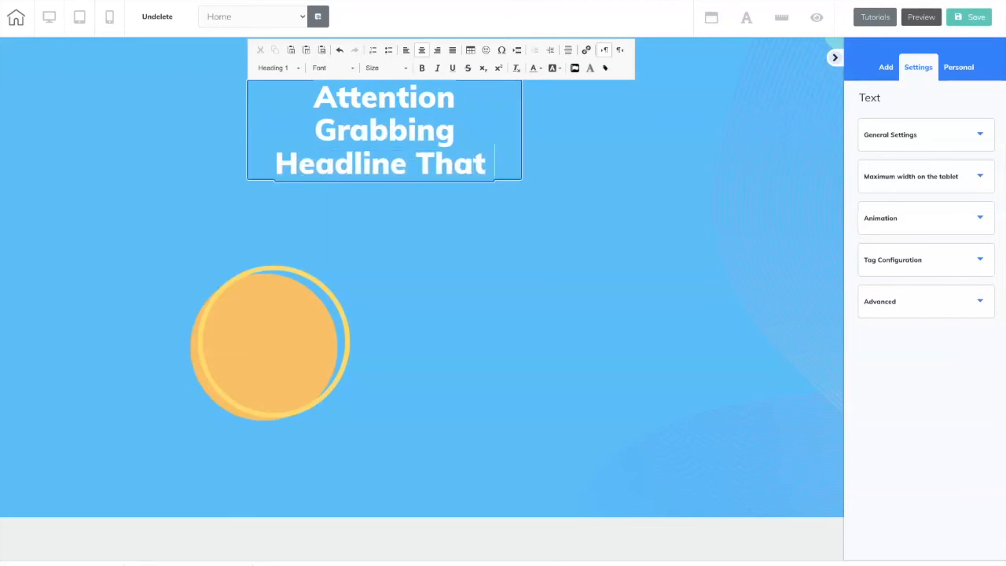
pyautogui.write('Visi')
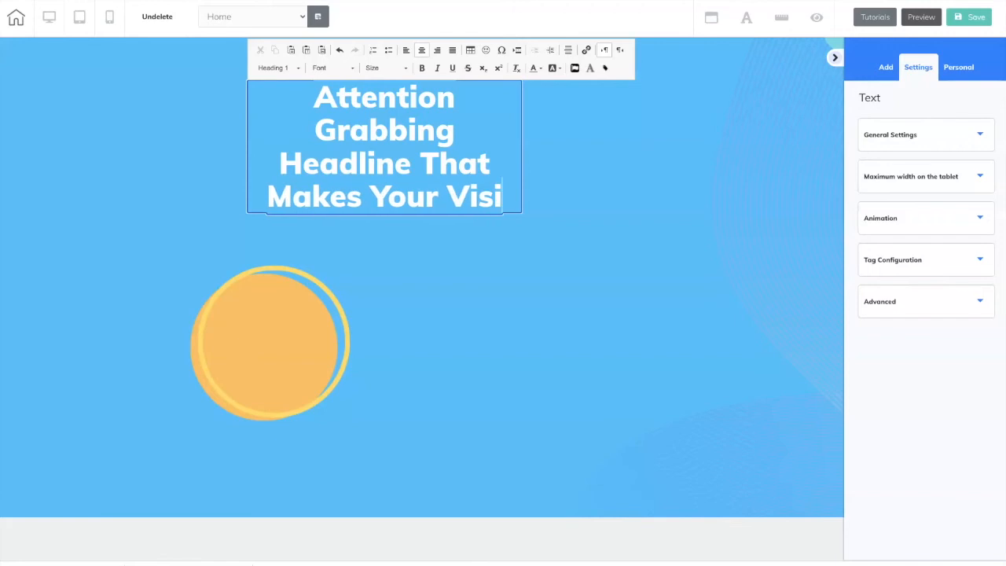
pyautogui.write('tor Stop!')
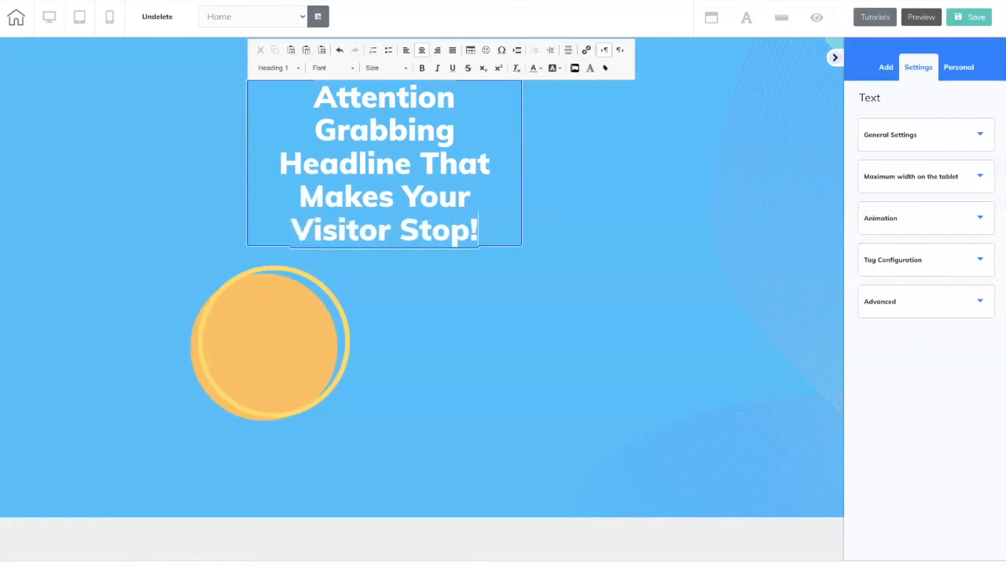
# - Finish editing the headline and move it up and left within the blue panel
pyautogui.click(559, 202)
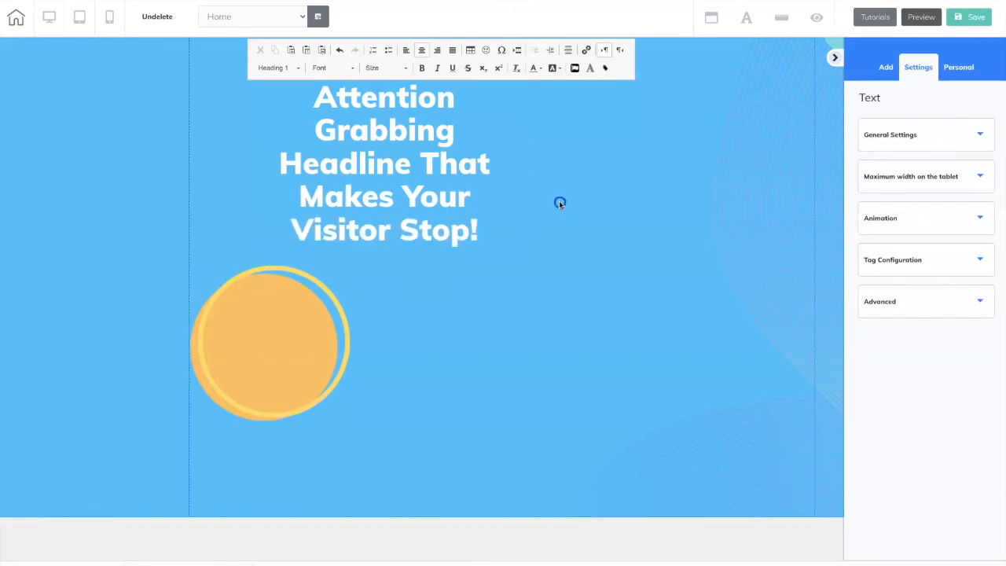
pyautogui.click(595, 154)
pyautogui.moveTo(350, 173); pyautogui.dragTo(312, 148)
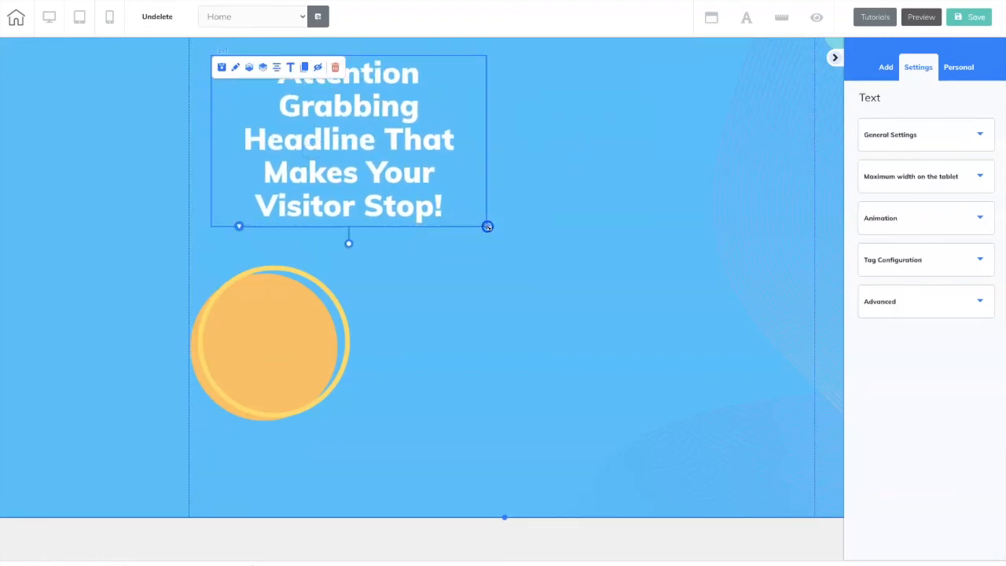
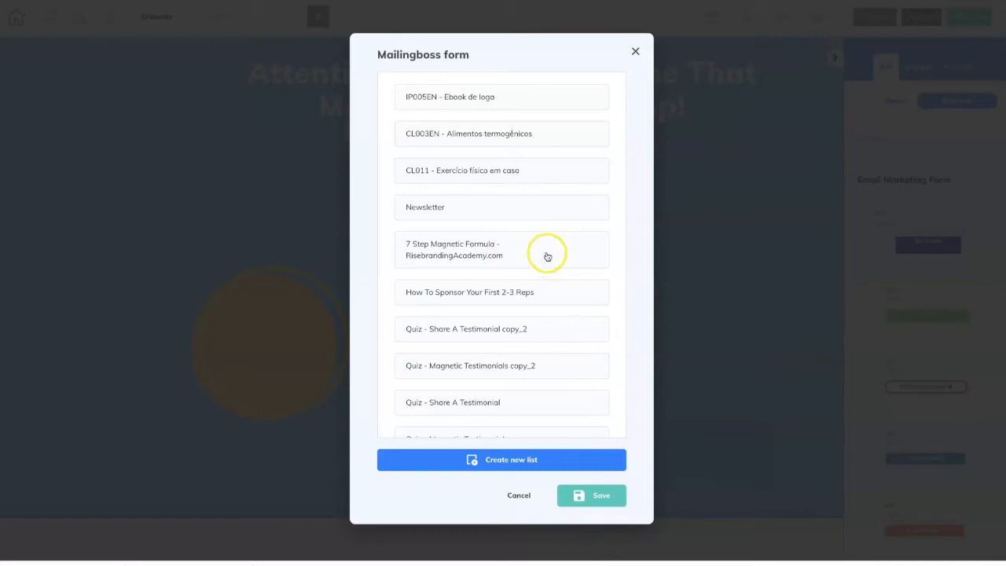
# - Connect the form to the "How To Sponsor Your First 2-3 Reps" list, then widen and position it below the subheadline
pyautogui.click(552, 294)
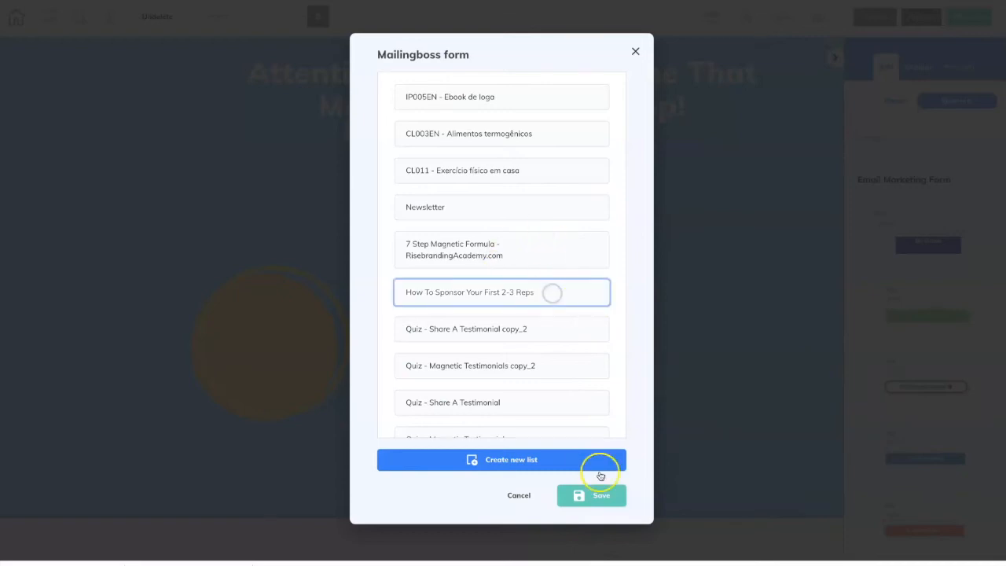
pyautogui.click(601, 497)
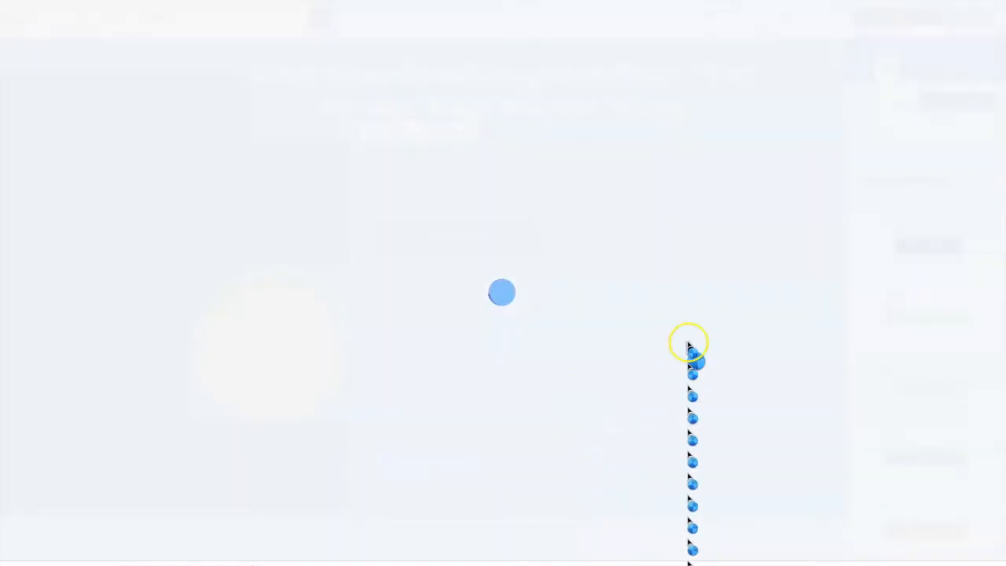
pyautogui.moveTo(473, 250); pyautogui.dragTo(459, 239)
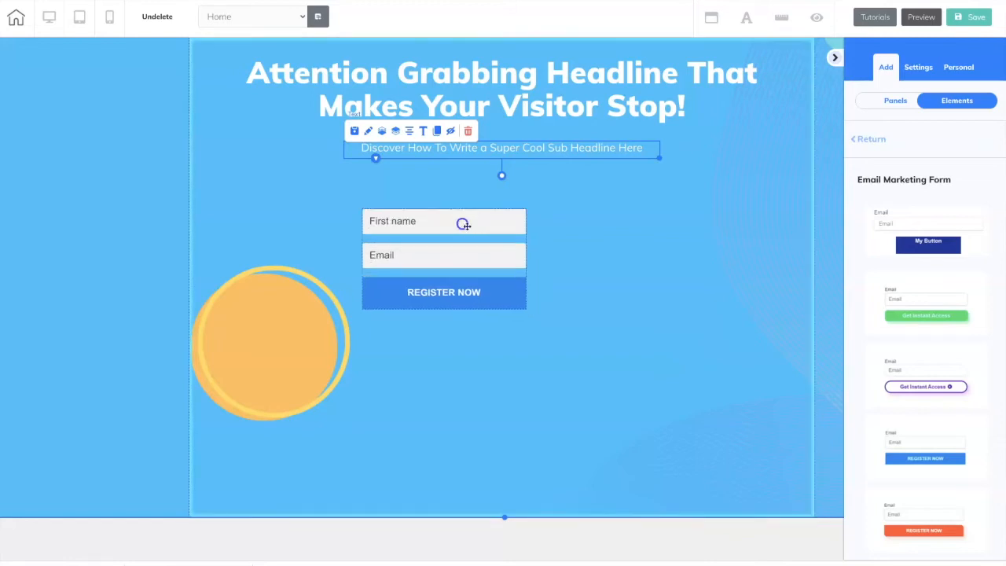
pyautogui.moveTo(527, 308); pyautogui.dragTo(634, 357)
pyautogui.moveTo(522, 285); pyautogui.dragTo(510, 307)
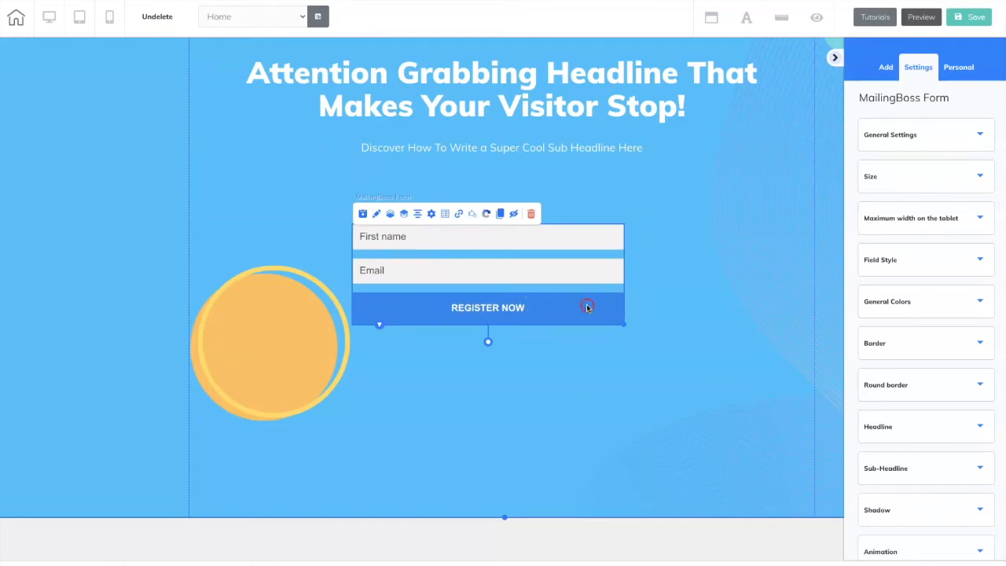
# - Set the form button's background color to green 00EC8A and save that color as a swatch
pyautogui.click(978, 303)
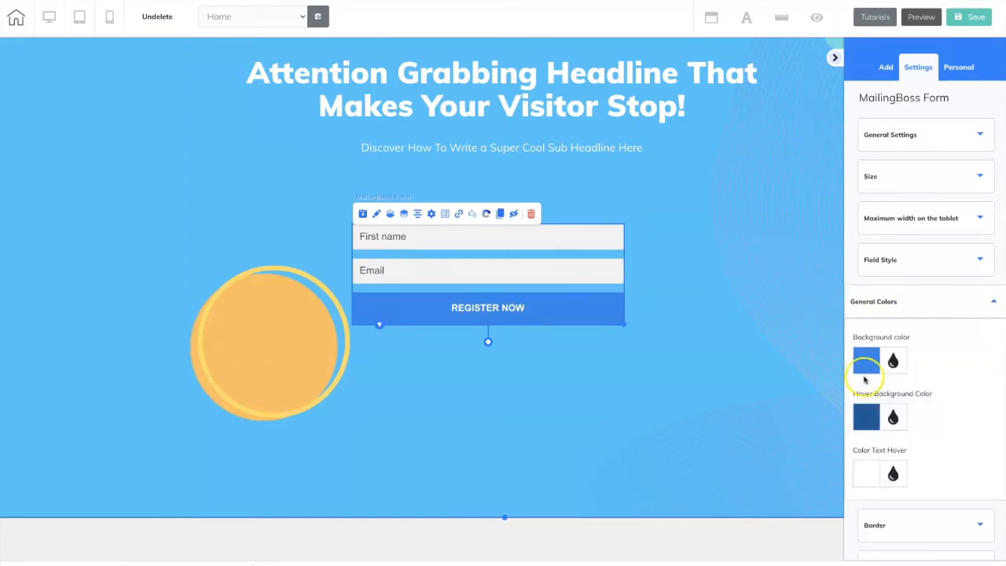
pyautogui.click(872, 364)
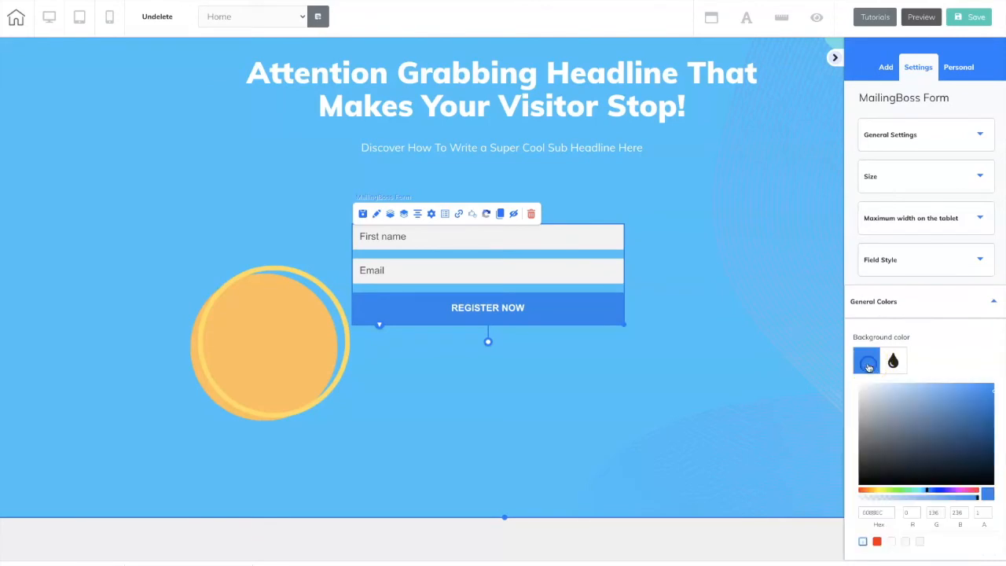
pyautogui.click(919, 490)
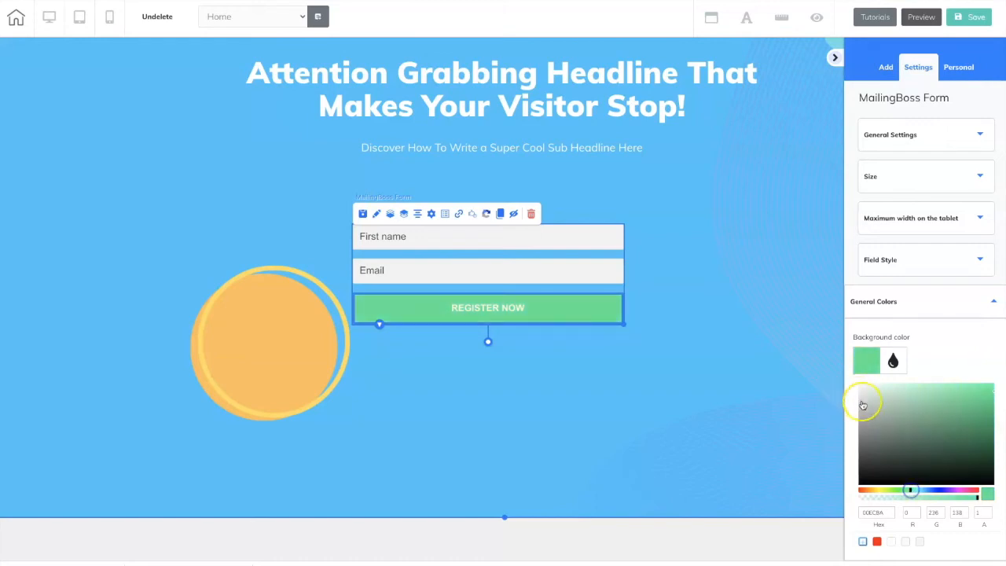
pyautogui.click(863, 542)
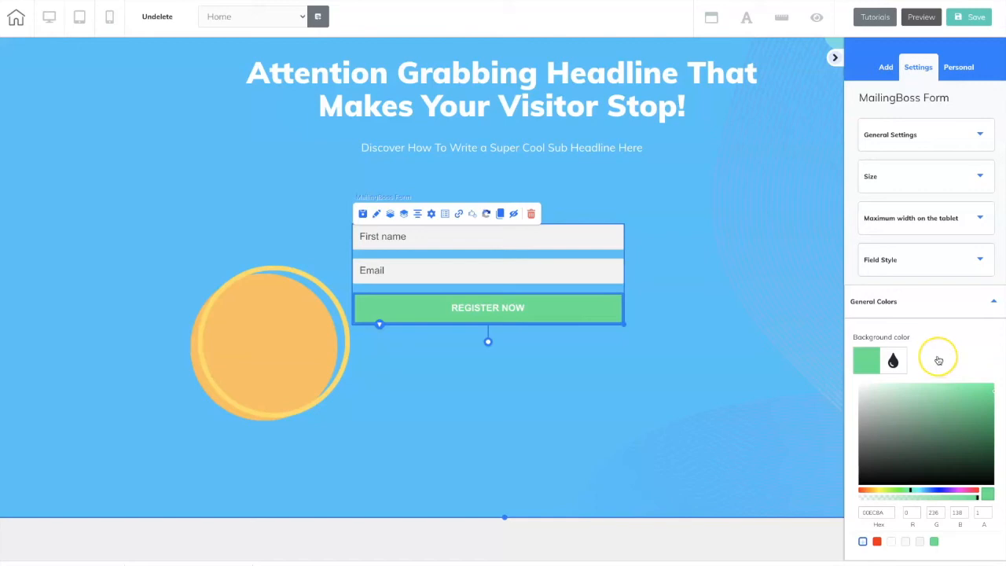
# - Set the form button's border color to the darker green 04C374 and save it as a swatch
pyautogui.scroll(-5, 938, 362)
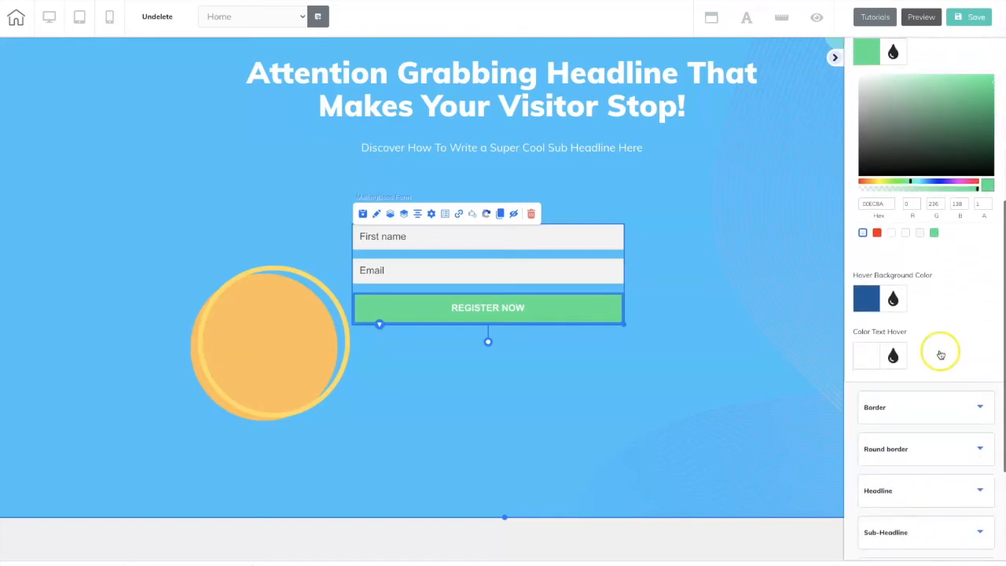
pyautogui.scroll(-1, 923, 320)
pyautogui.scroll(-1, 923, 320)
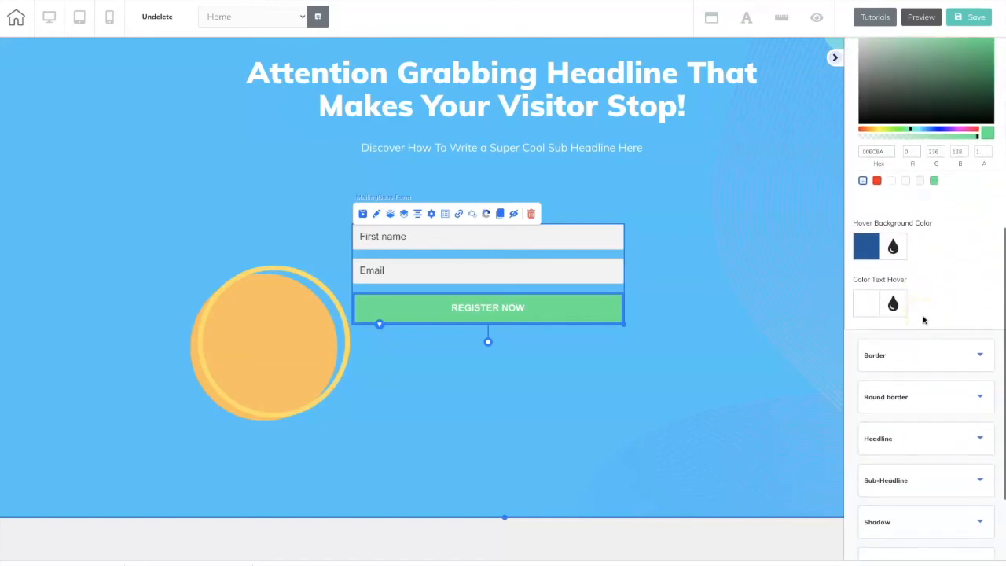
pyautogui.click(980, 358)
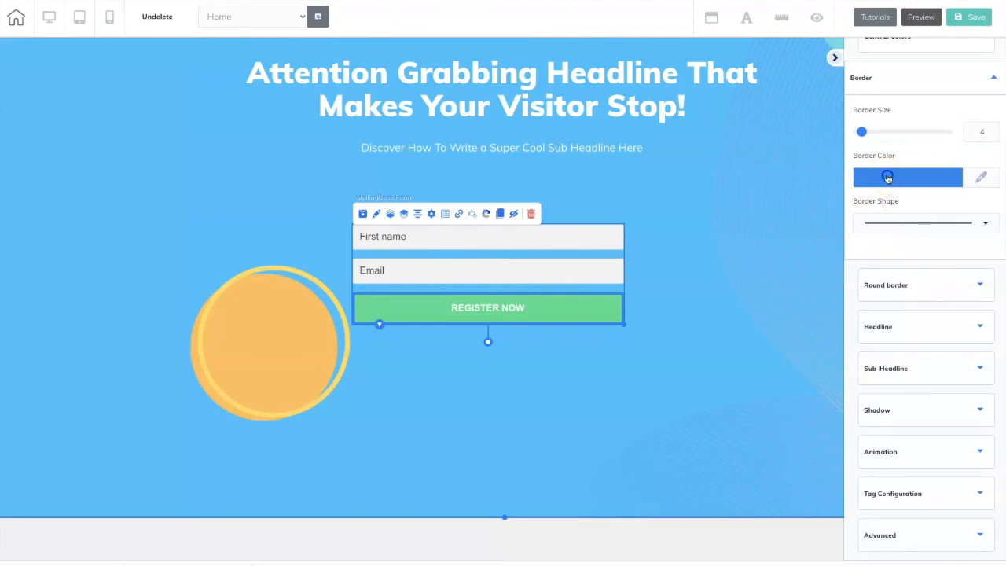
pyautogui.click(887, 178)
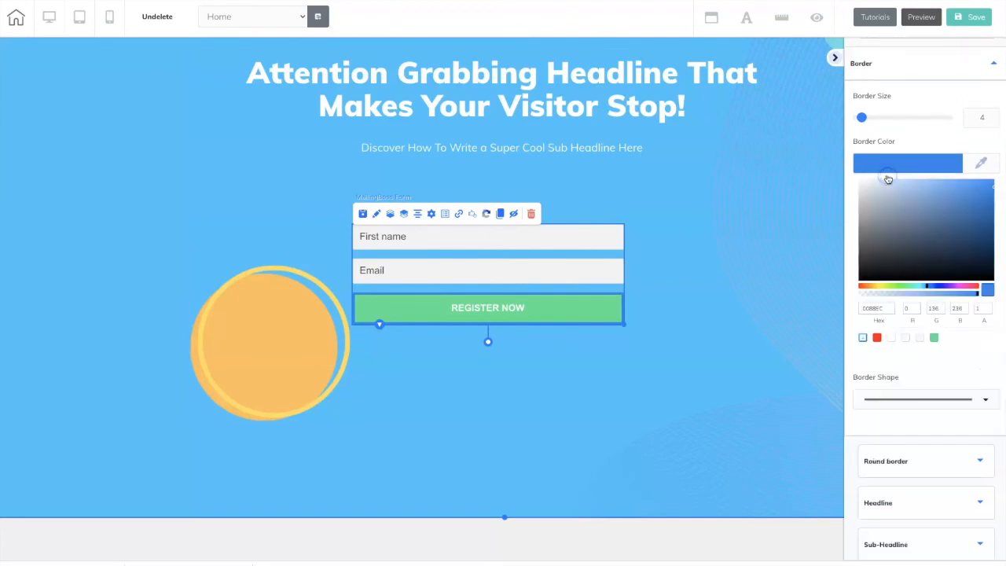
pyautogui.click(935, 338)
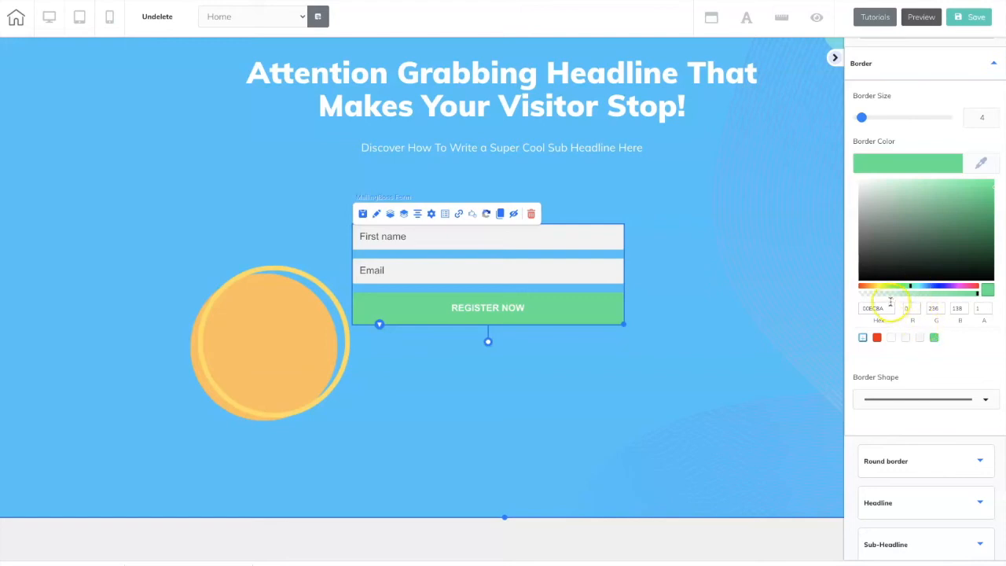
pyautogui.click(992, 203)
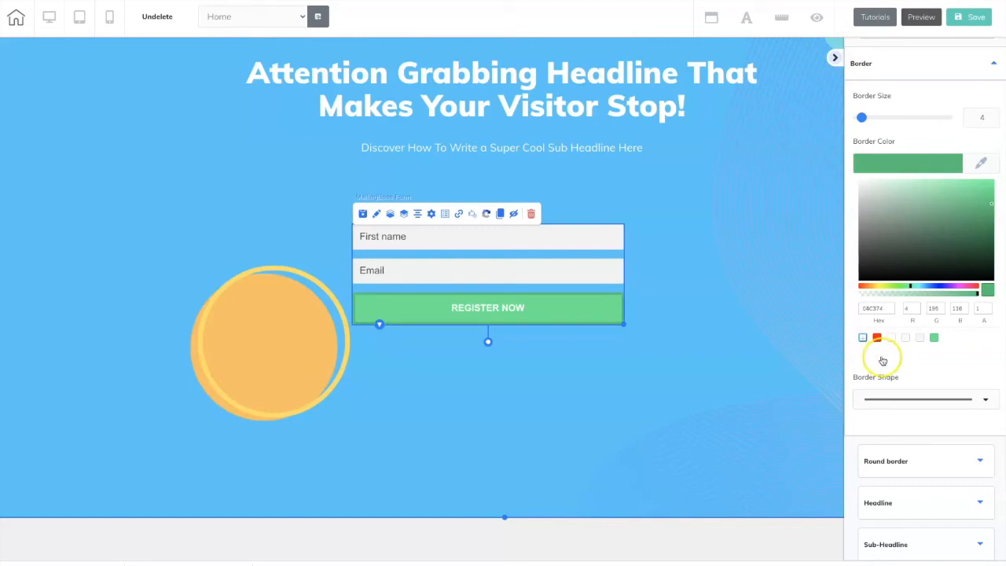
pyautogui.click(862, 338)
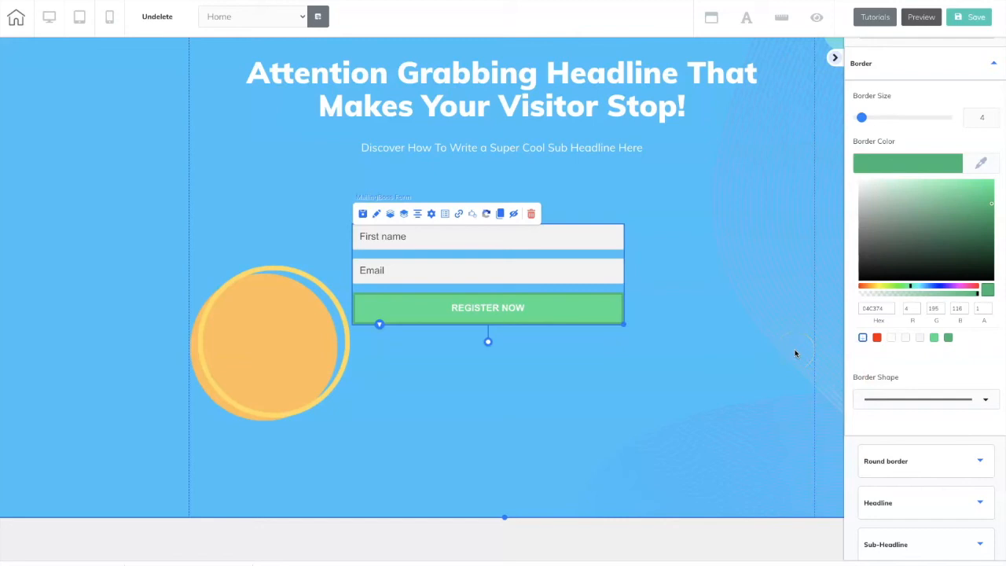
pyautogui.click(794, 352)
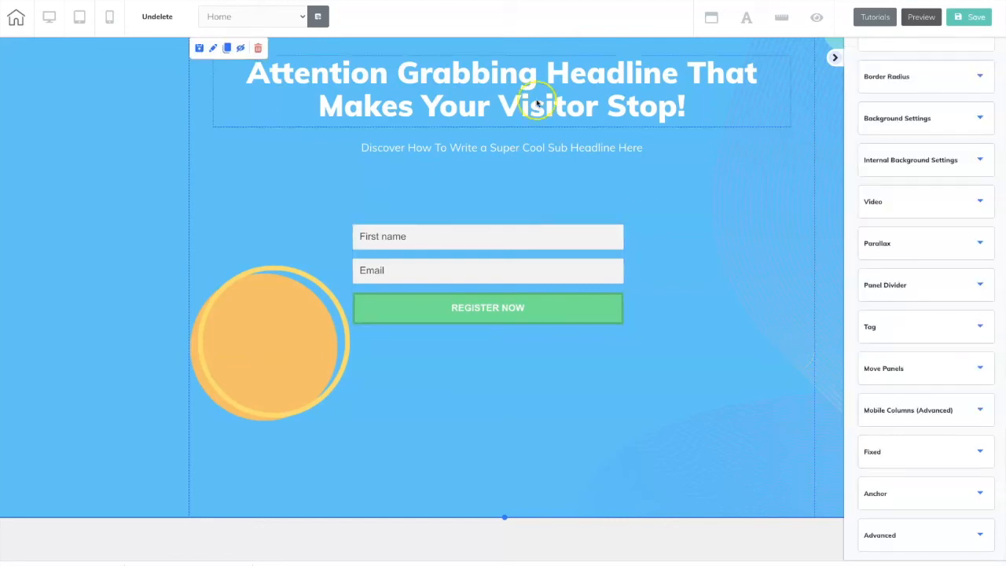
# - Extend the subheadline by repeating "Discover How To Write a Super Cool Sub Headline Here" three more times
pyautogui.doubleClick(488, 149)
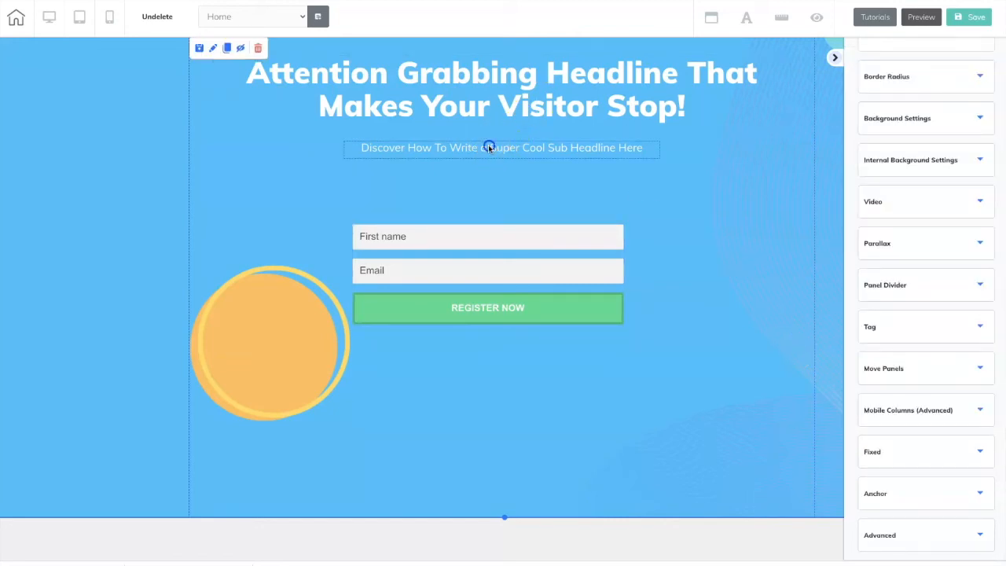
pyautogui.click(536, 149)
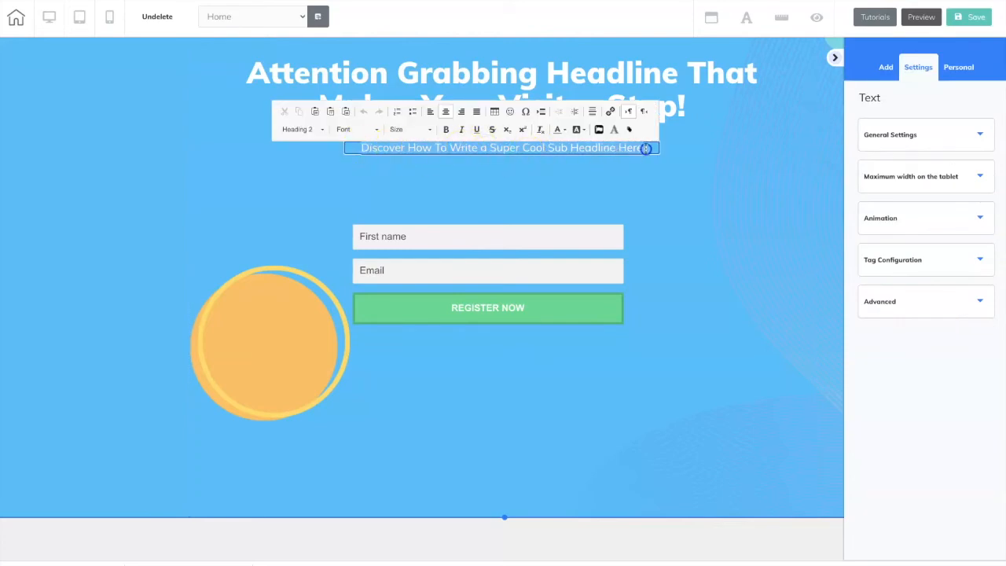
pyautogui.click(656, 147)
pyautogui.write('Discover How To Write a Super Cool Sub Headline Here')
pyautogui.write('Discover How To Write a Super Cool Sub Headline Here')
pyautogui.write('Discover How To Write a Super Cool Sub Headline Here')
pyautogui.click(736, 173)
# - Reposition the subheadline and the form, and shorten the blue panel so it ends just below the form
pyautogui.click(541, 161)
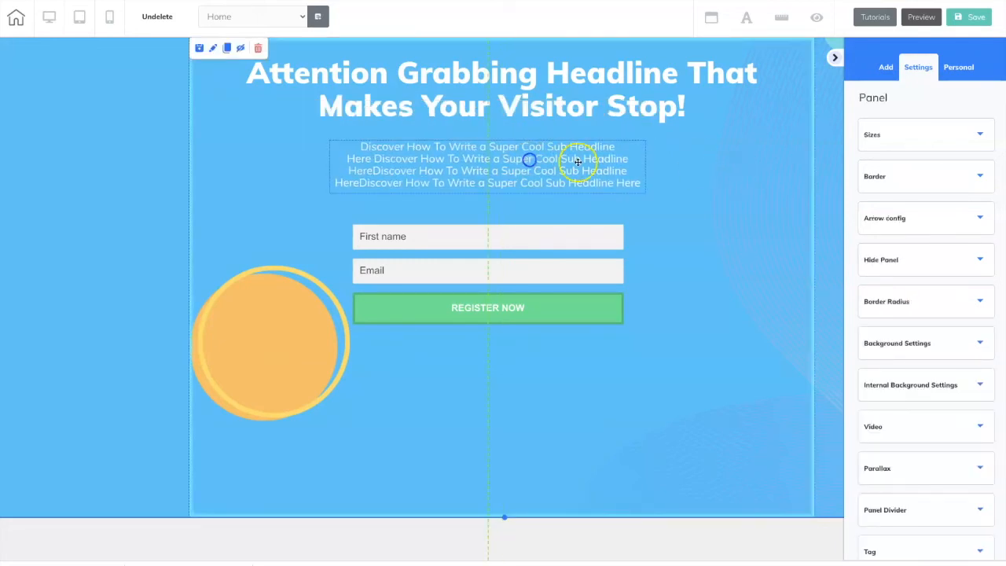
pyautogui.moveTo(573, 238); pyautogui.dragTo(579, 245)
pyautogui.moveTo(505, 517); pyautogui.dragTo(506, 384)
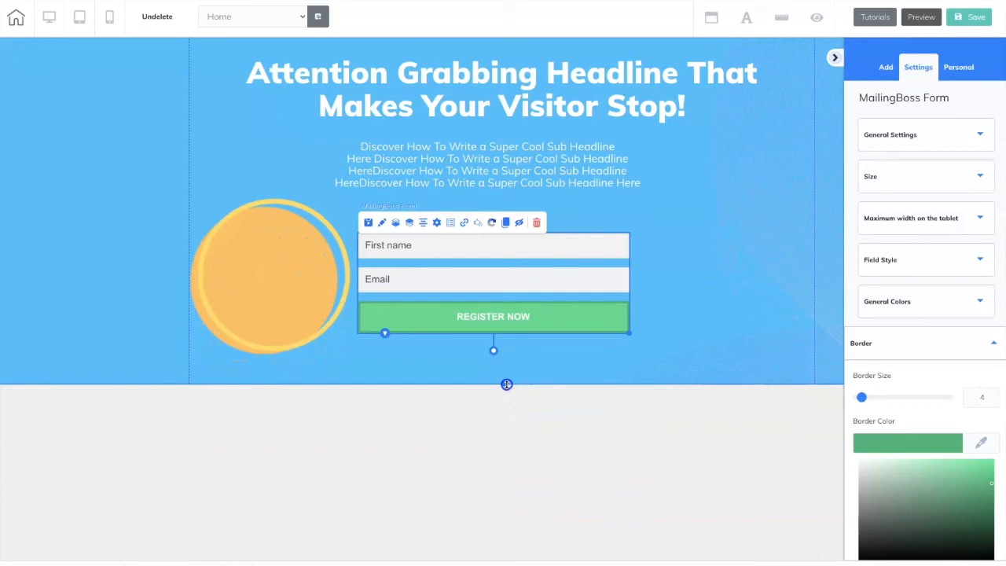
pyautogui.click(102, 222)
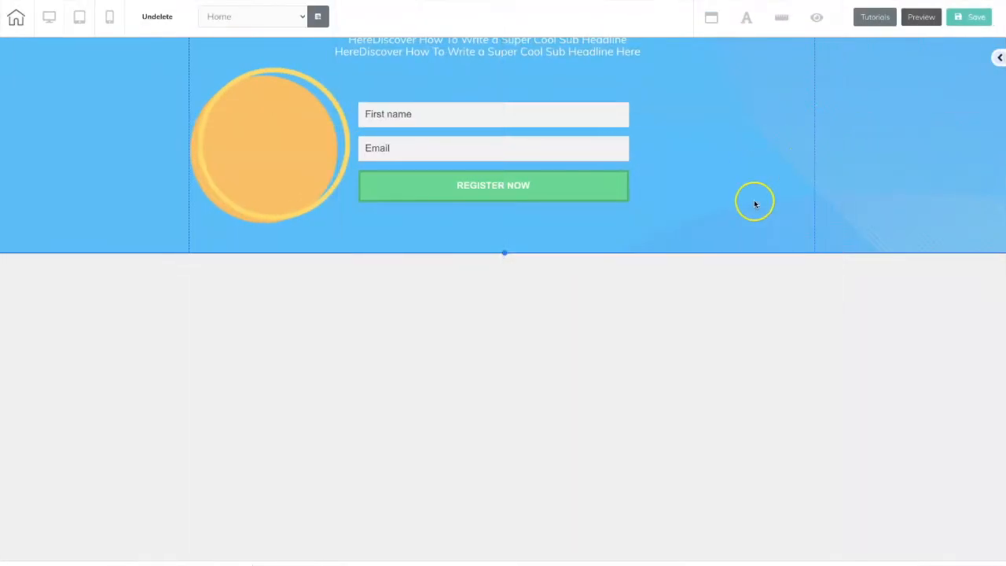
# - Add a Title H4 text element near the top of the grey panel below the form
pyautogui.click(998, 59)
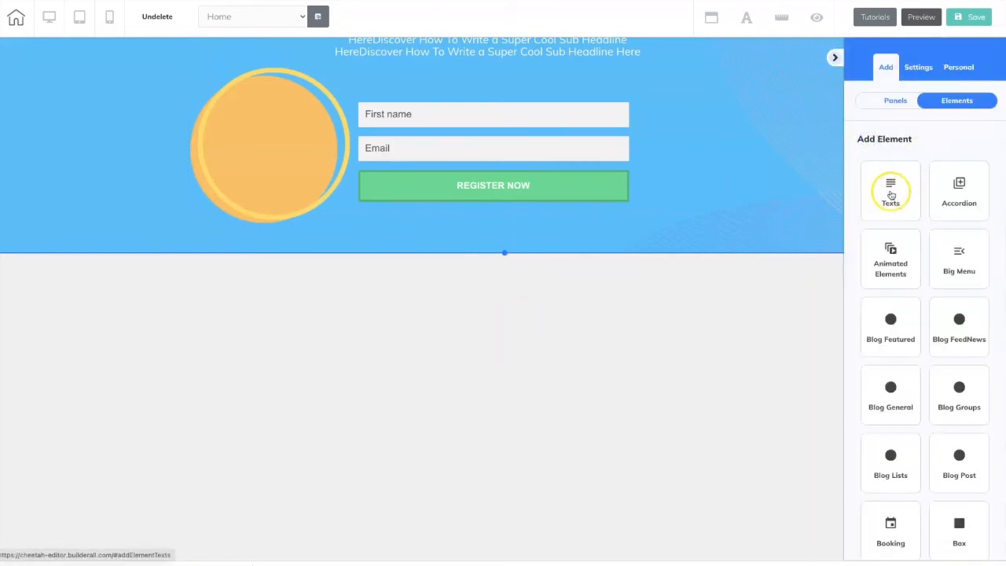
pyautogui.click(891, 195)
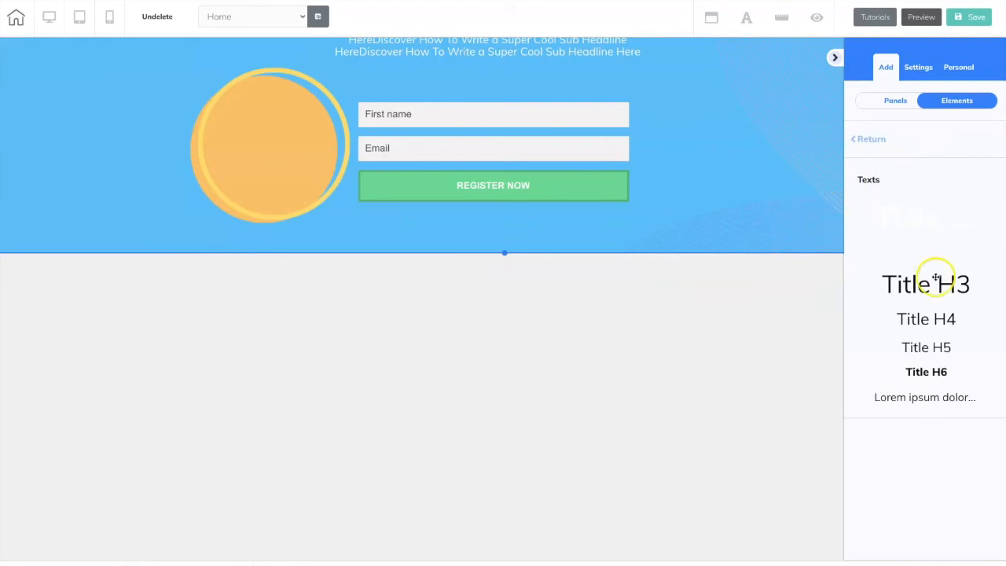
pyautogui.moveTo(925, 309); pyautogui.dragTo(345, 299)
# - Replace the Title H4 text with "Here's What's Inside the Ebook" and widen the element to fit it on one line
pyautogui.click(266, 301)
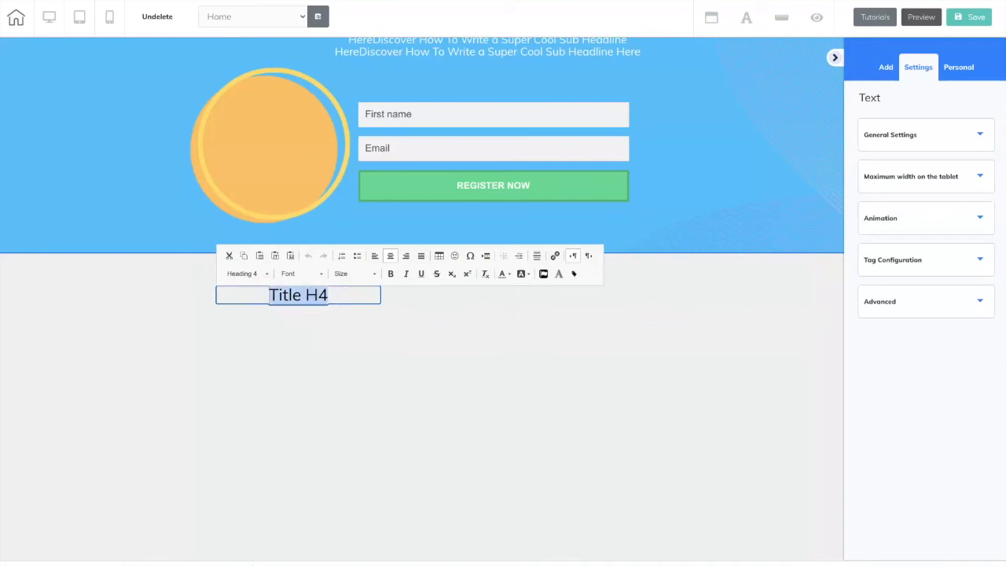
pyautogui.write("Here's")
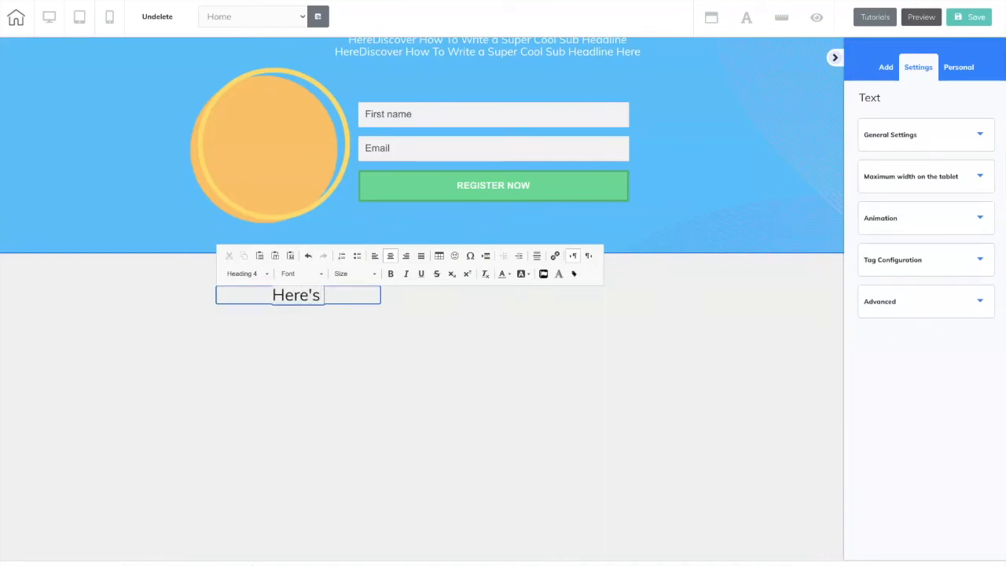
pyautogui.write(" What's Inside the B")
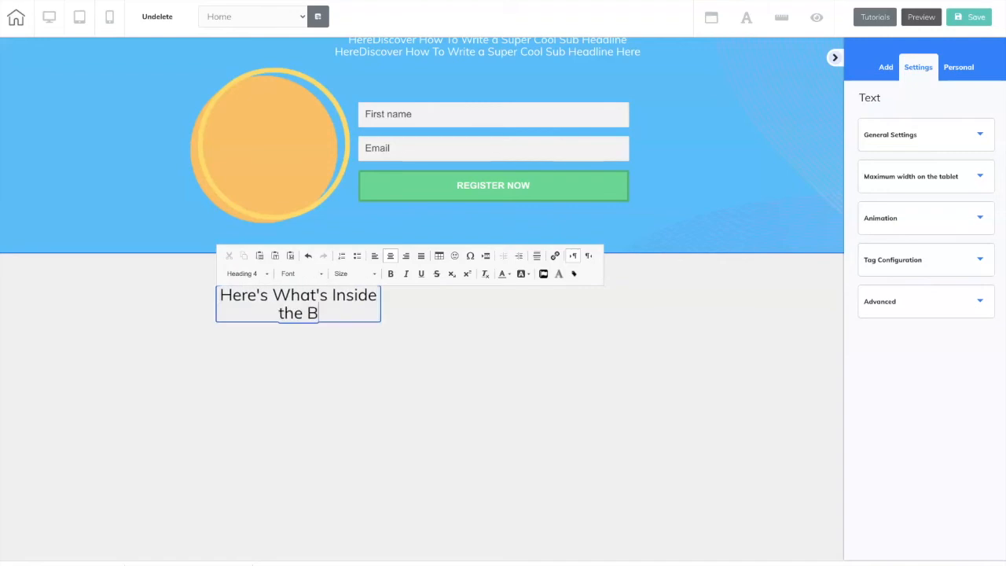
pyautogui.press('BackSpace')
pyautogui.write('Ebook')
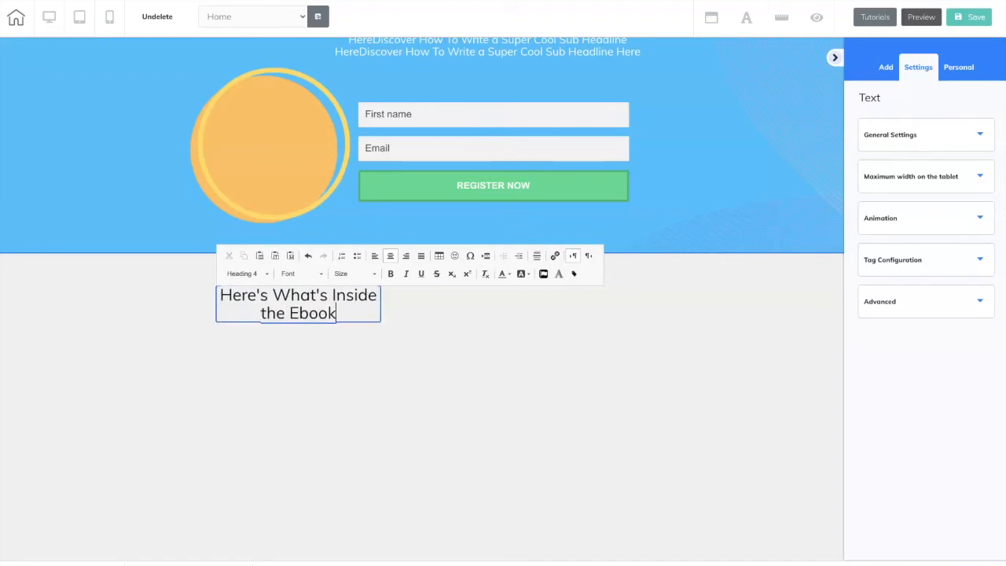
pyautogui.click(456, 338)
pyautogui.moveTo(382, 326); pyautogui.dragTo(476, 320)
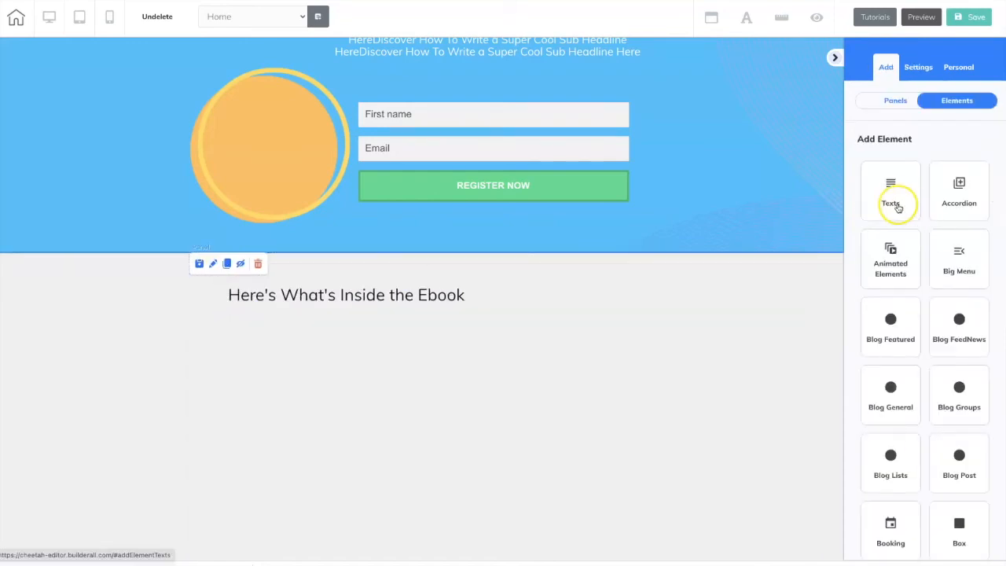
# - Add a Lorem ipsum paragraph text element directly below the "Here's What's Inside the Ebook" heading and align it with the heading
pyautogui.click(896, 198)
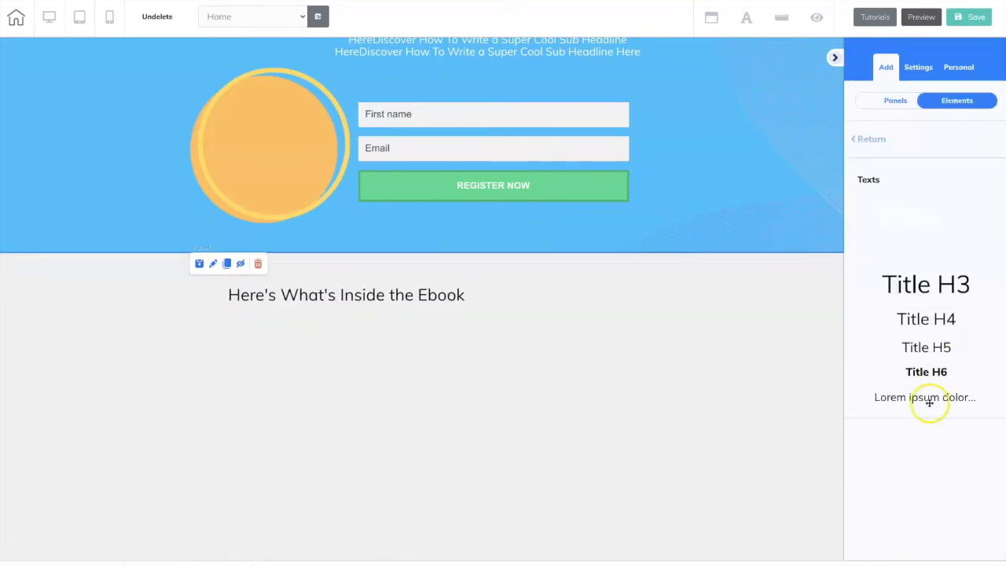
pyautogui.moveTo(931, 397); pyautogui.dragTo(275, 331)
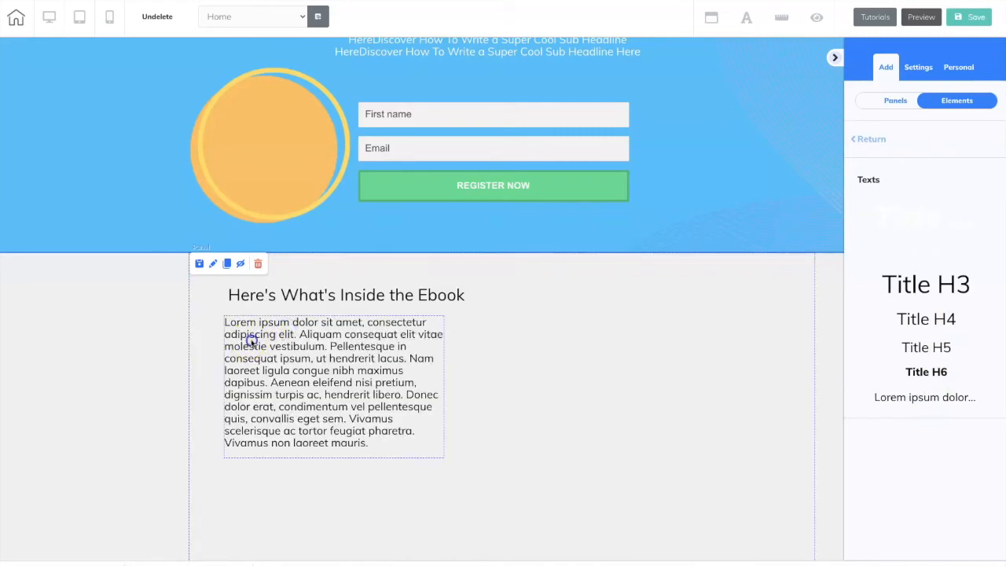
pyautogui.click(255, 340)
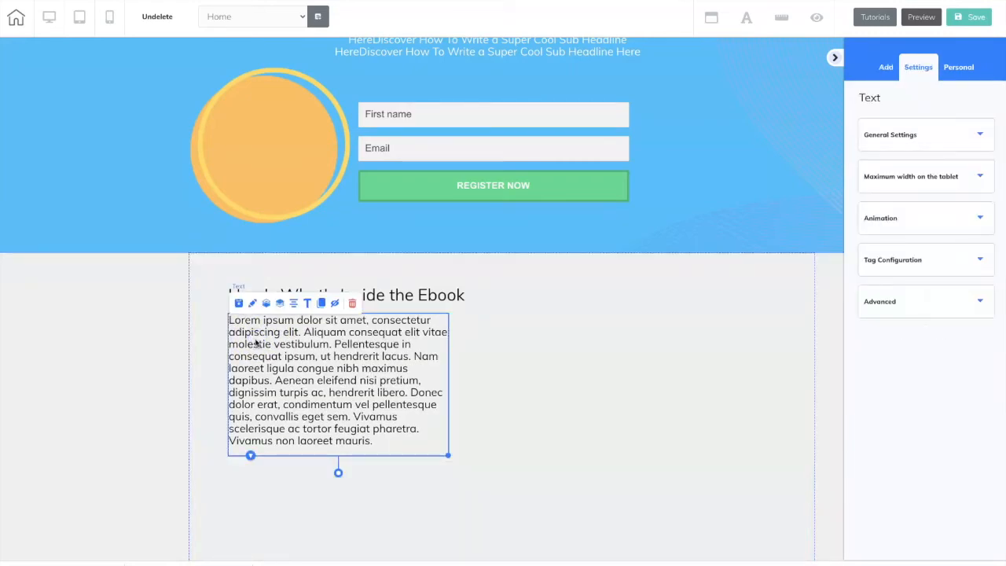
# - Replace the placeholder paragraph with five lines: "Awesome Thing #1" through "Awesome Thing #4" and "And So Much More..."
pyautogui.click(306, 303)
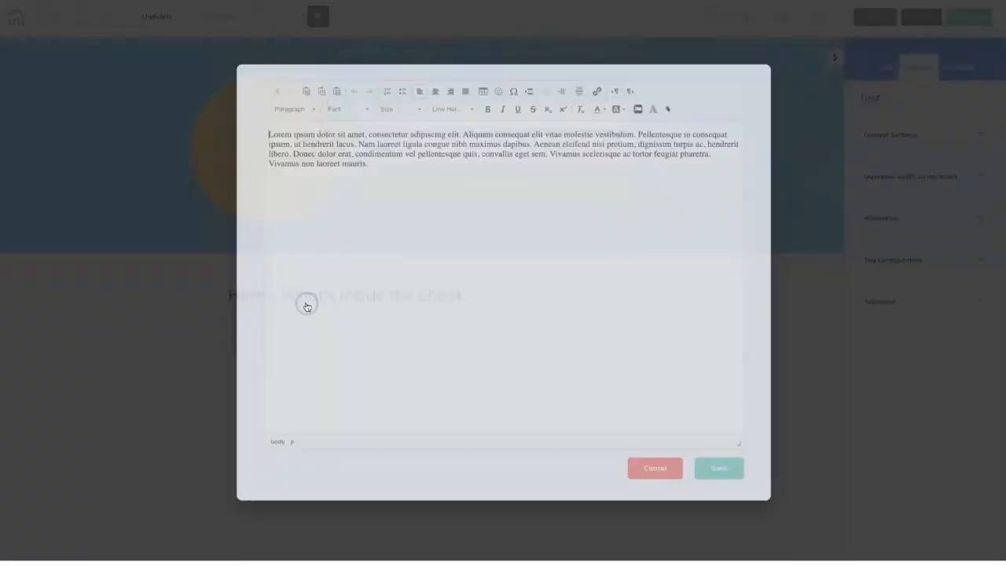
pyautogui.moveTo(272, 135); pyautogui.dragTo(373, 166)
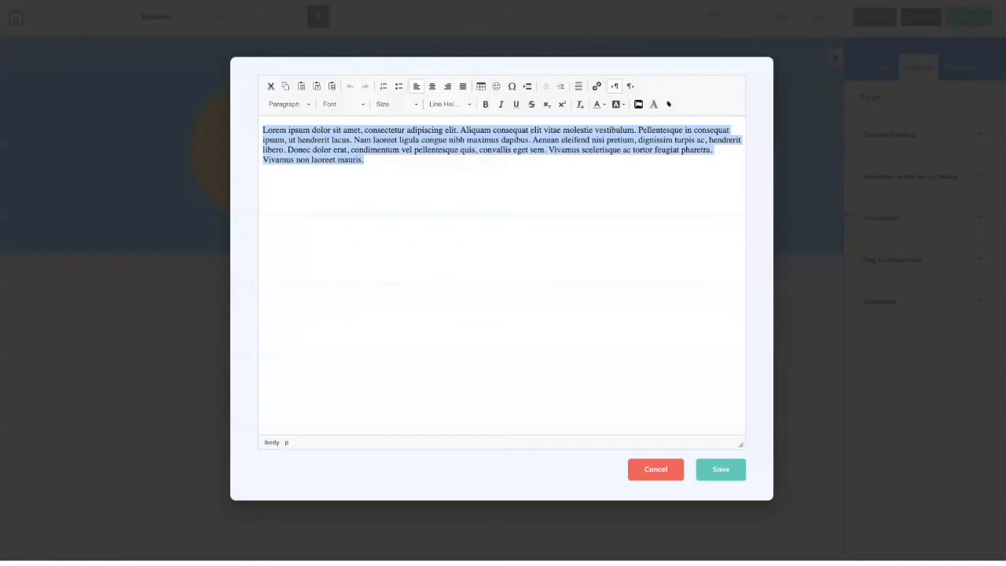
pyautogui.write('Awesome Thing #2')
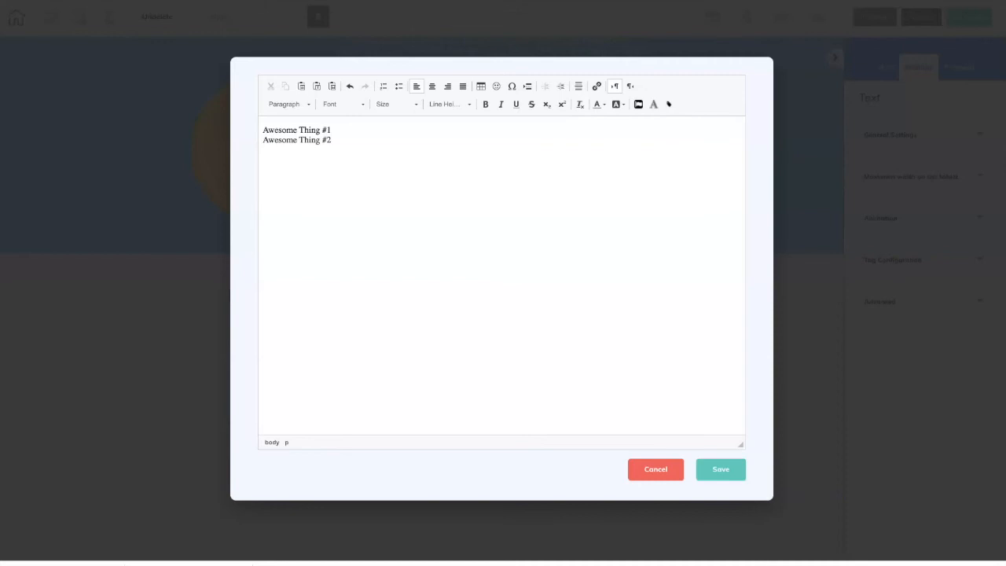
pyautogui.write('Thing #3')
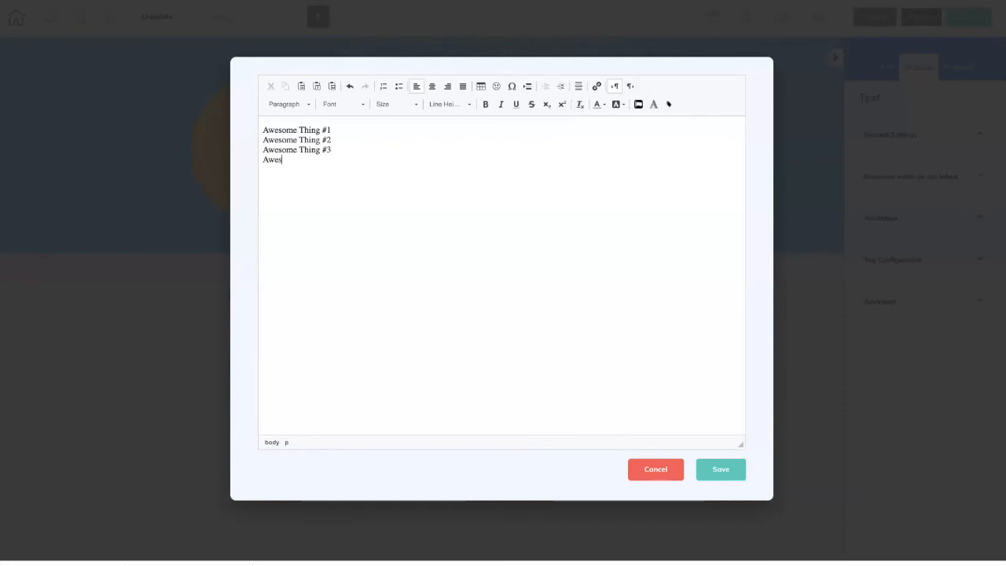
pyautogui.write('#4')
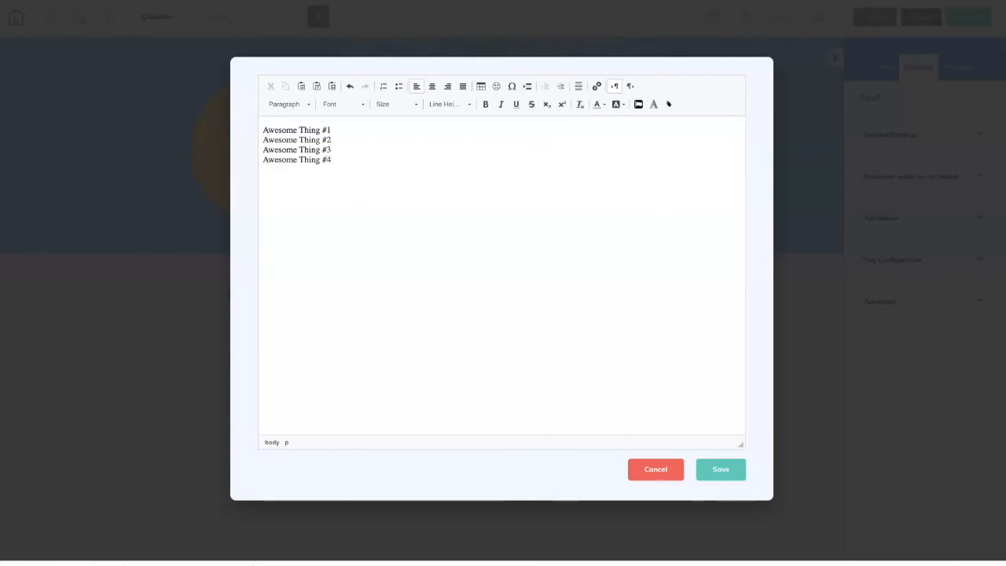
pyautogui.write(' And So Mu')
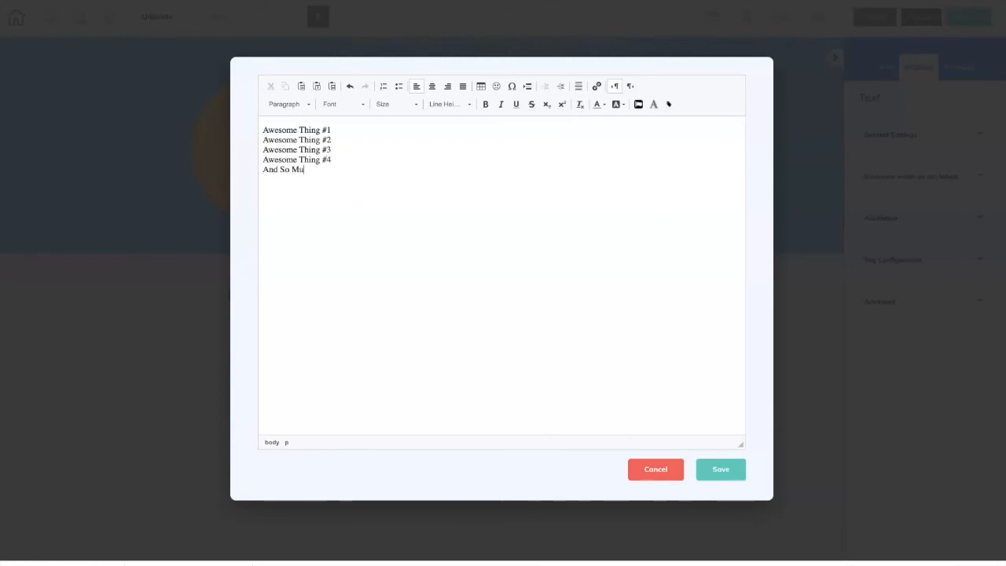
pyautogui.write('ch More...')
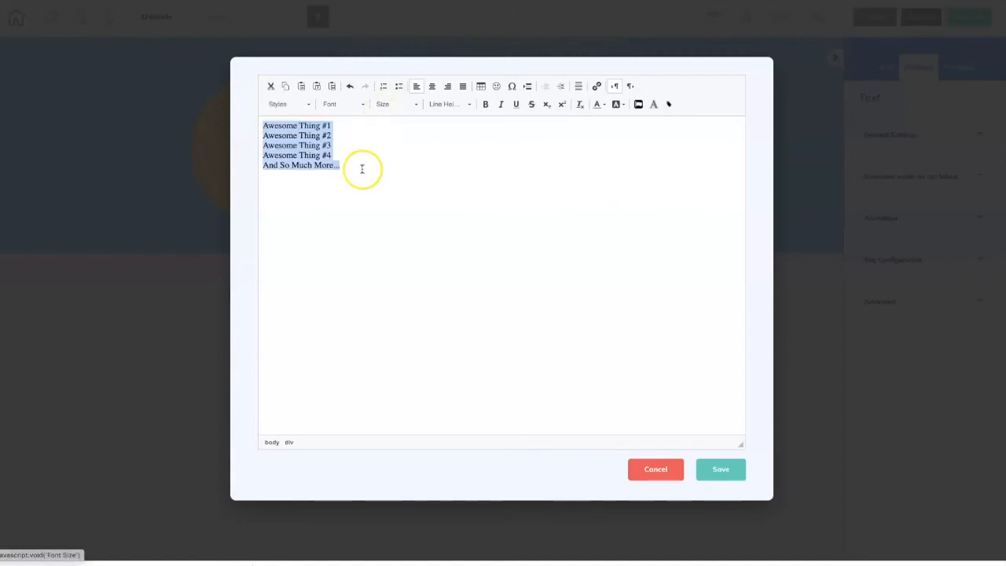
# - Format the five lines as a bulleted list in Paragraph style, save the text, and shift the list slightly left under the heading
pyautogui.moveTo(342, 166); pyautogui.dragTo(263, 121)
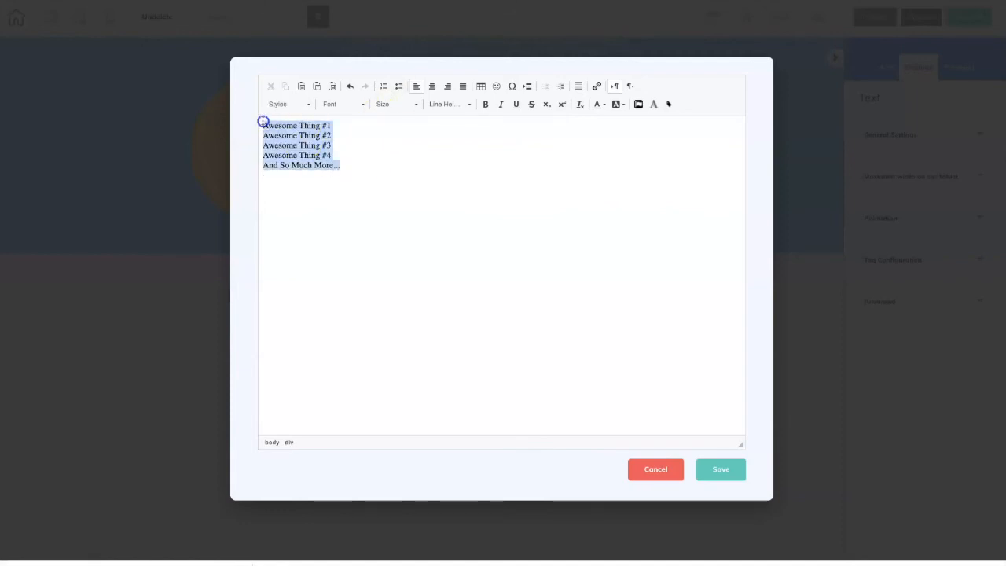
pyautogui.click(398, 86)
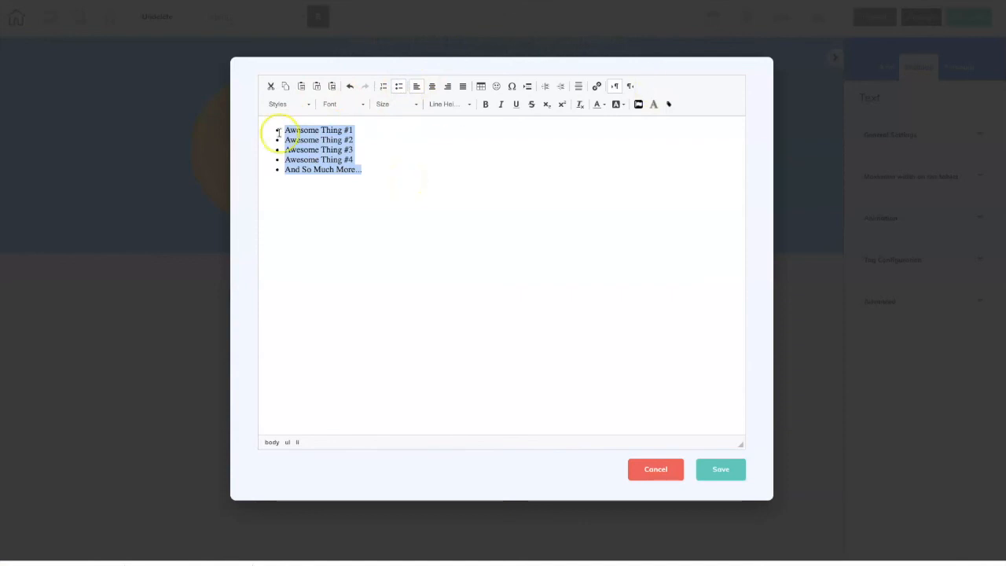
pyautogui.click(309, 106)
pyautogui.scroll(-2, 300, 183)
pyautogui.scroll(-1, 299, 184)
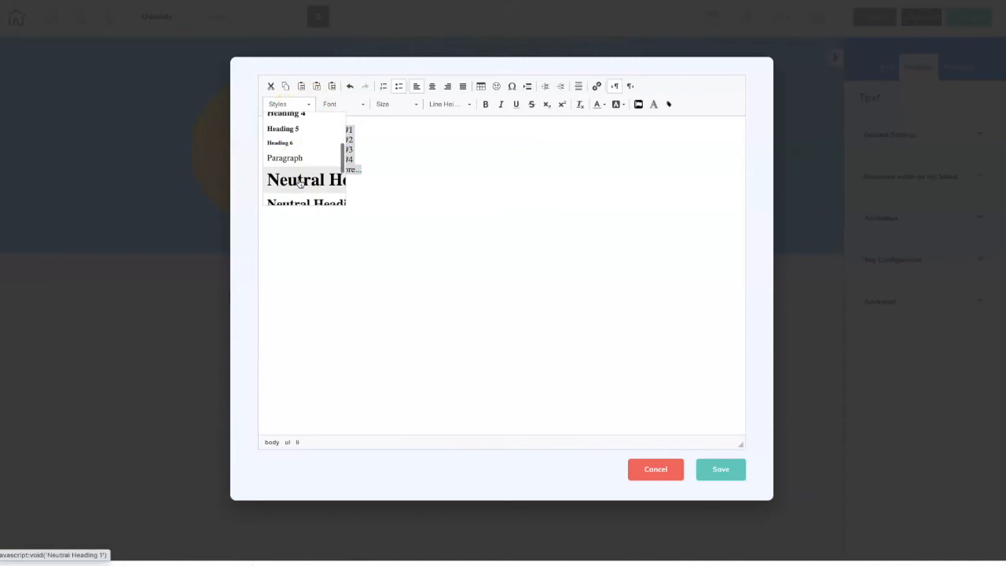
pyautogui.click(301, 157)
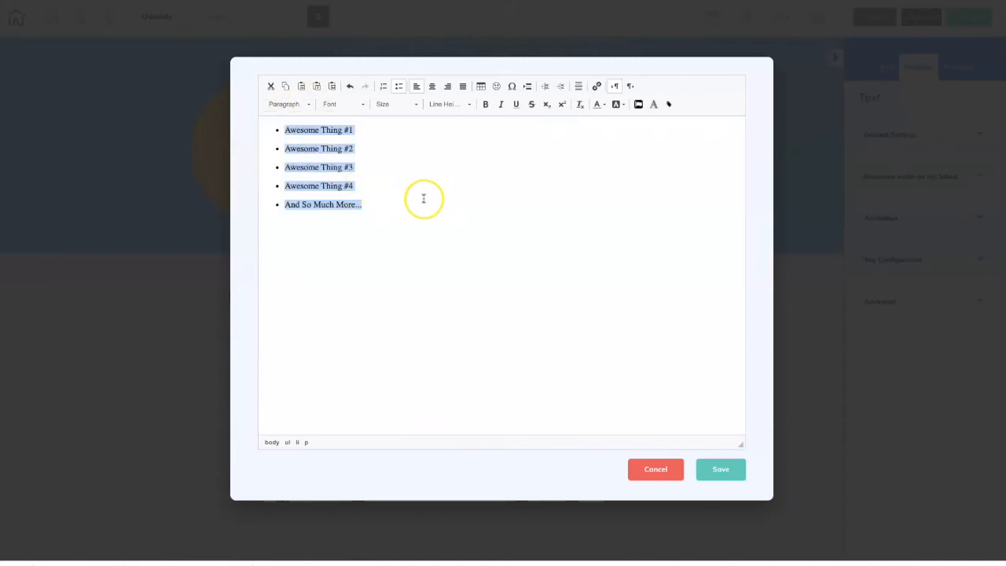
pyautogui.click(719, 470)
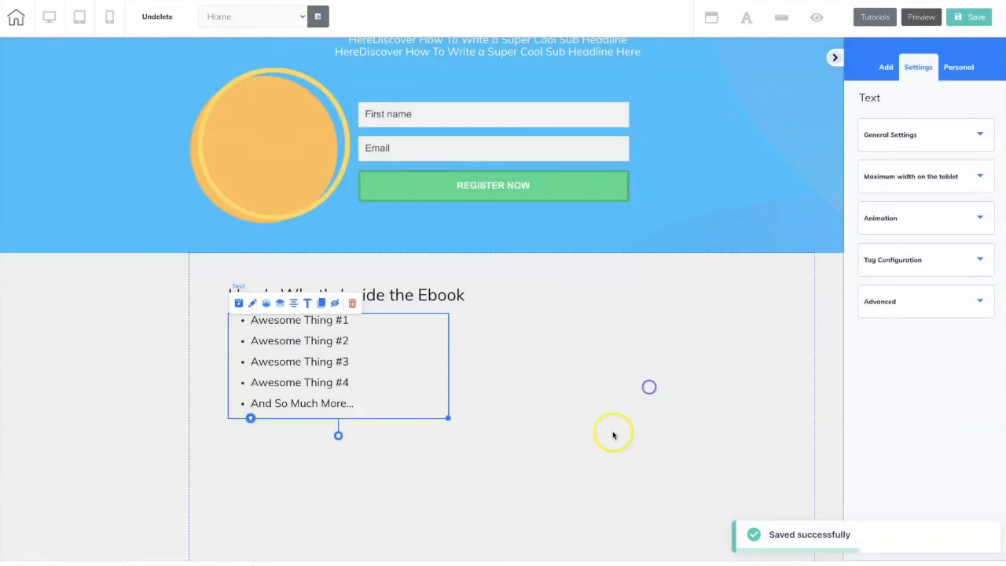
pyautogui.click(613, 435)
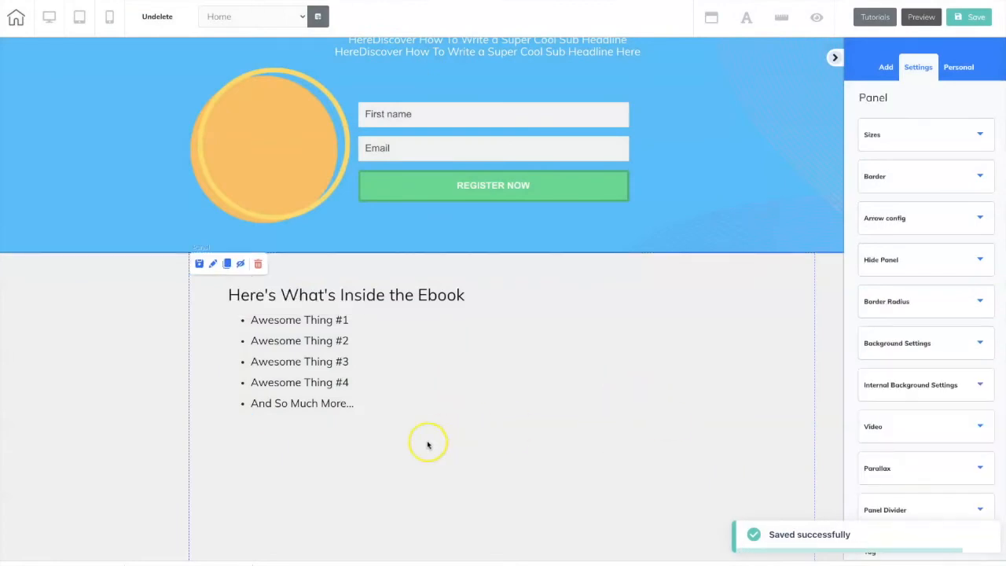
pyautogui.click(308, 364)
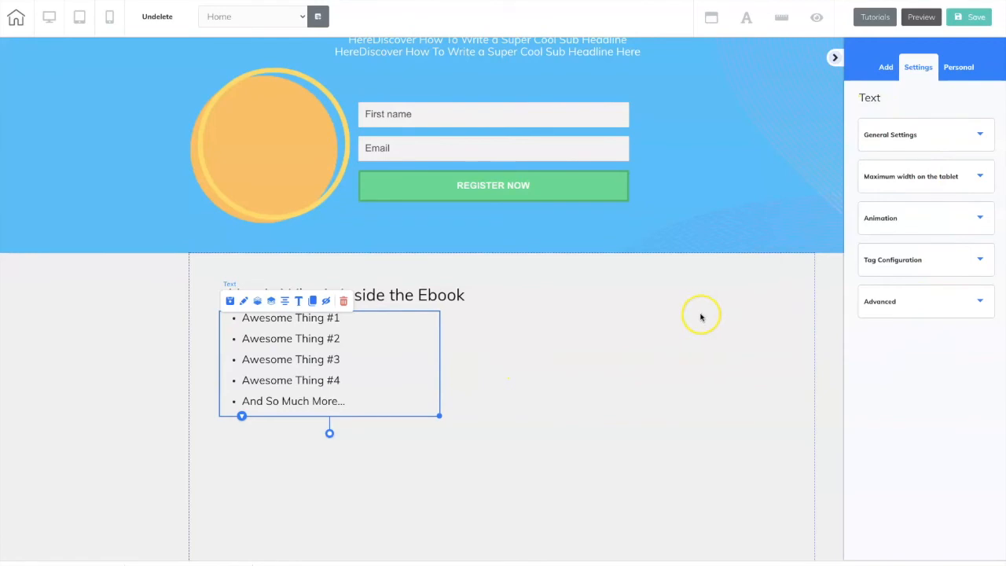
# - Add a vertical image element to the grey panel, to the right of the bulleted list
pyautogui.click(882, 72)
pyautogui.click(947, 106)
pyautogui.click(896, 105)
pyautogui.click(953, 102)
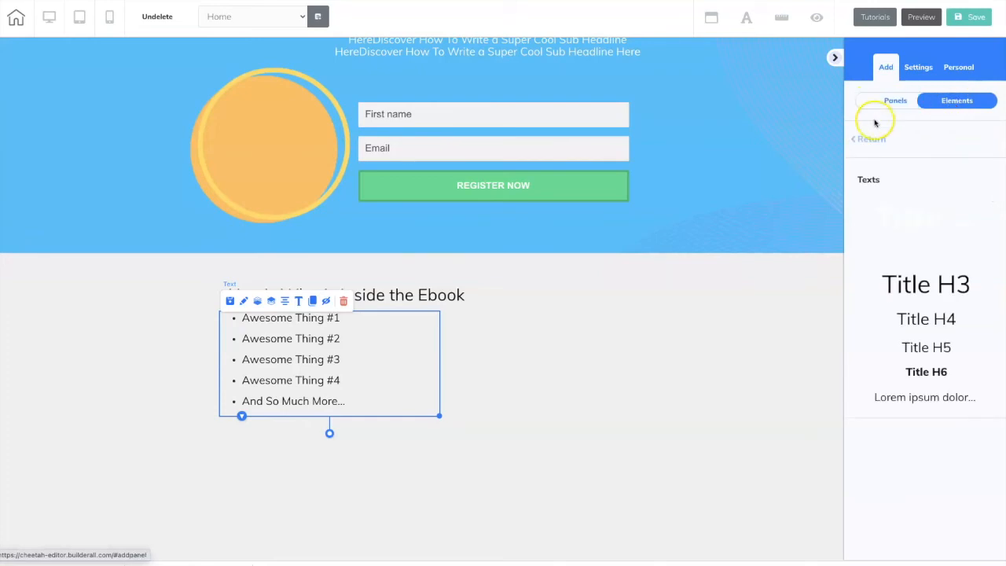
pyautogui.click(867, 137)
pyautogui.scroll(-3, 959, 391)
pyautogui.scroll(-1, 959, 391)
pyautogui.scroll(-2, 959, 393)
pyautogui.click(961, 424)
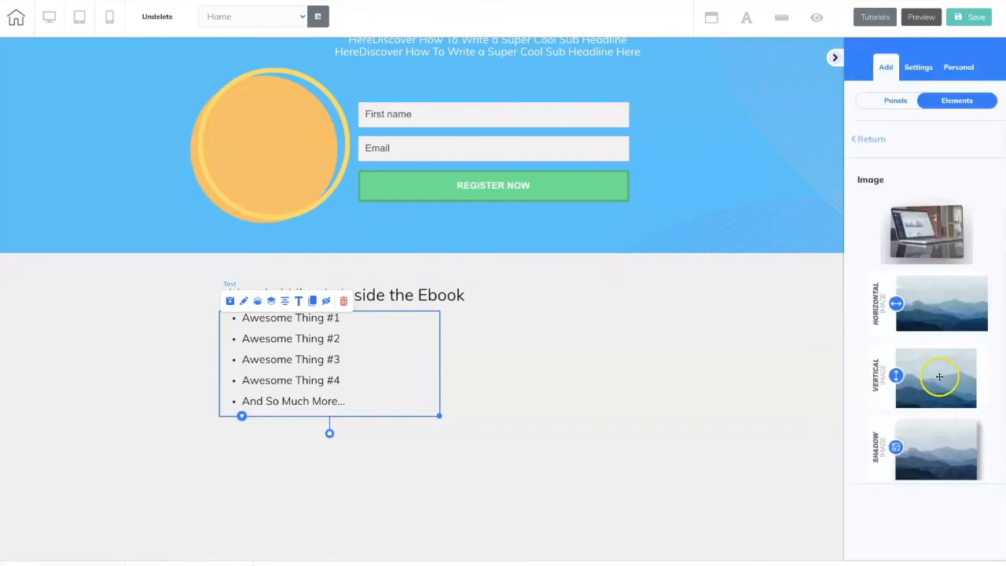
pyautogui.moveTo(939, 379); pyautogui.dragTo(662, 332)
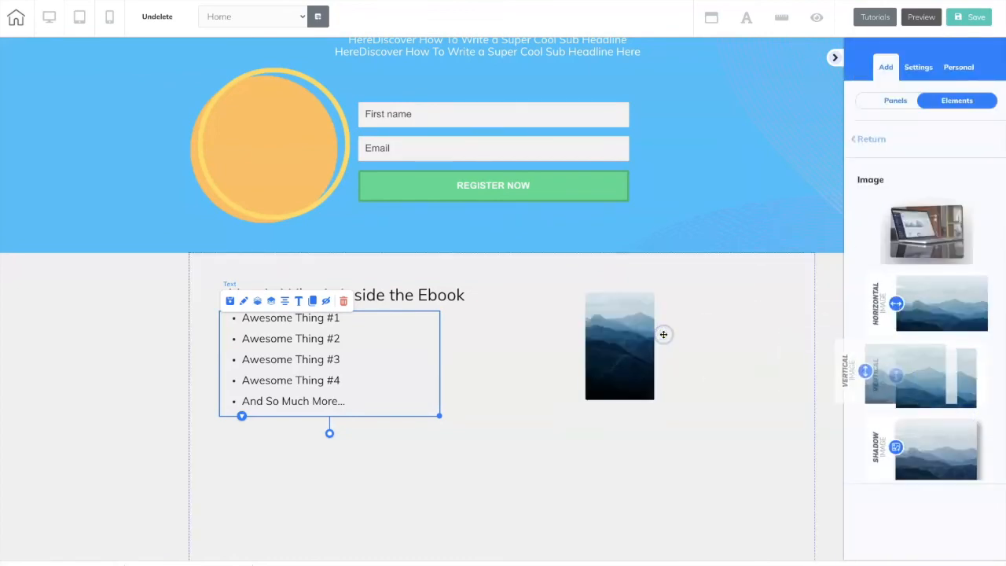
# - Enlarge the vertical image and shorten the grey panel so it ends just below the image
pyautogui.click(638, 336)
pyautogui.moveTo(655, 400); pyautogui.dragTo(684, 408)
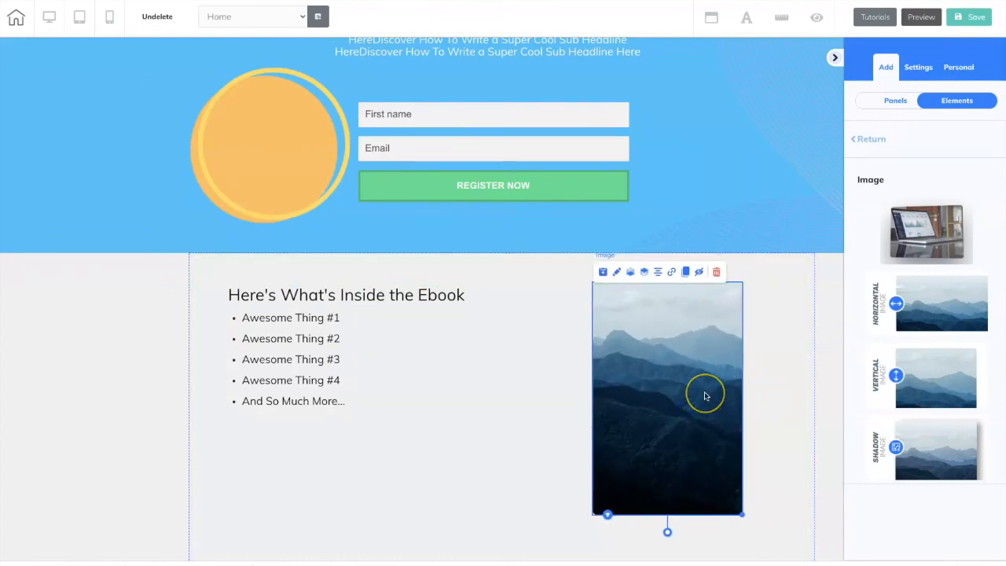
pyautogui.scroll(-2, 705, 396)
pyautogui.moveTo(504, 477); pyautogui.dragTo(507, 431)
pyautogui.click(777, 381)
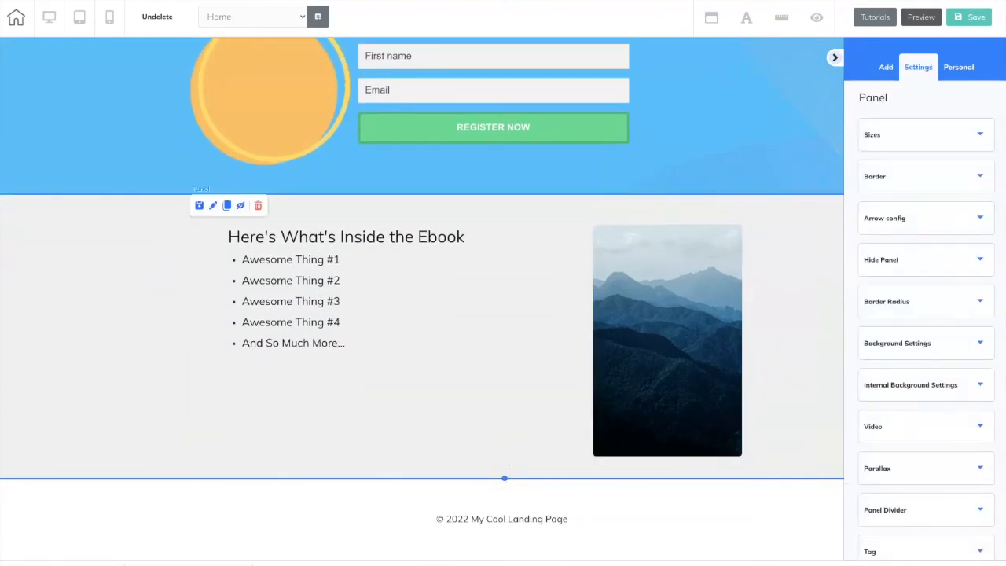
# - Collapse the settings sidebar, then save the page and publish the site
pyautogui.click(835, 56)
pyautogui.scroll(3, 859, 333)
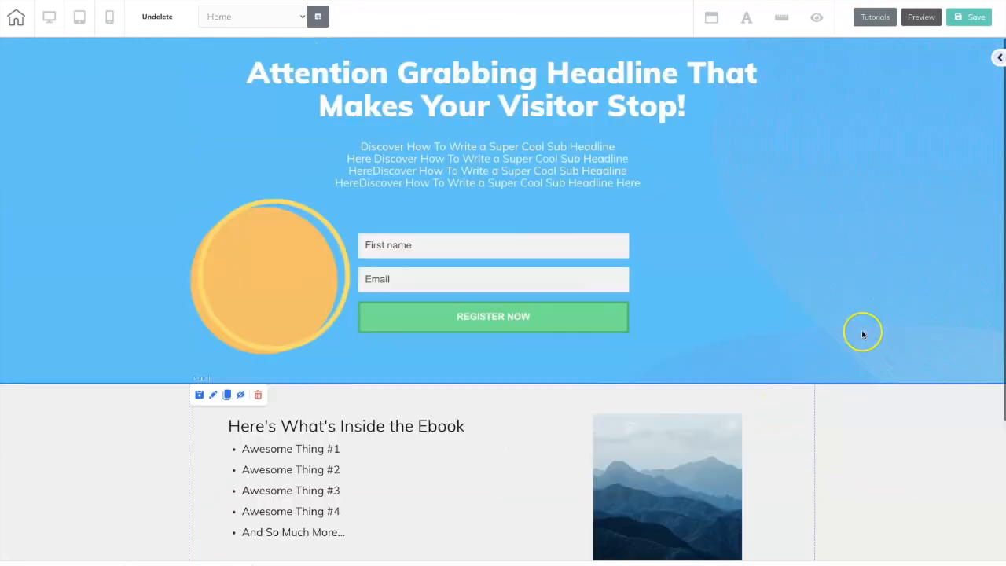
pyautogui.click(972, 17)
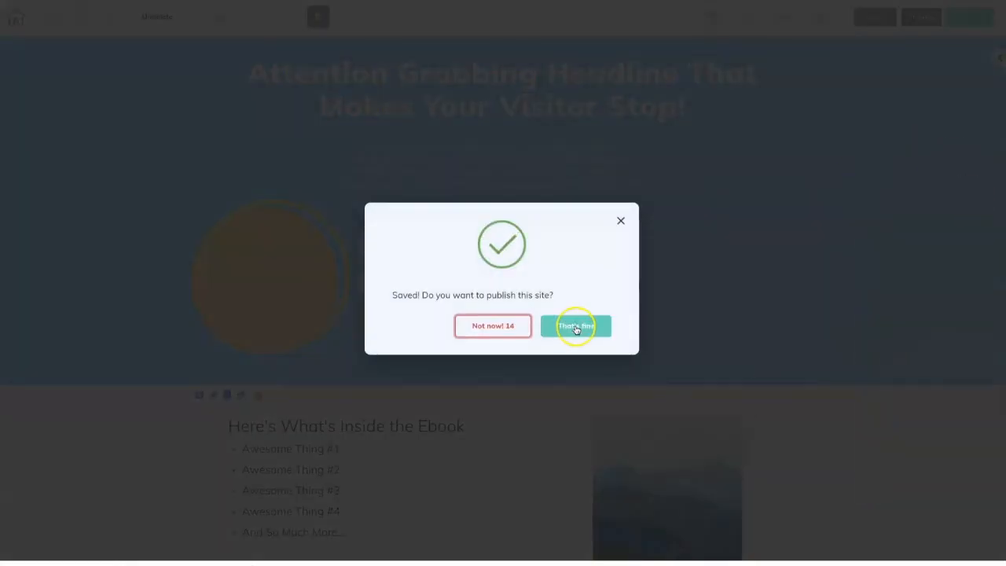
pyautogui.click(576, 327)
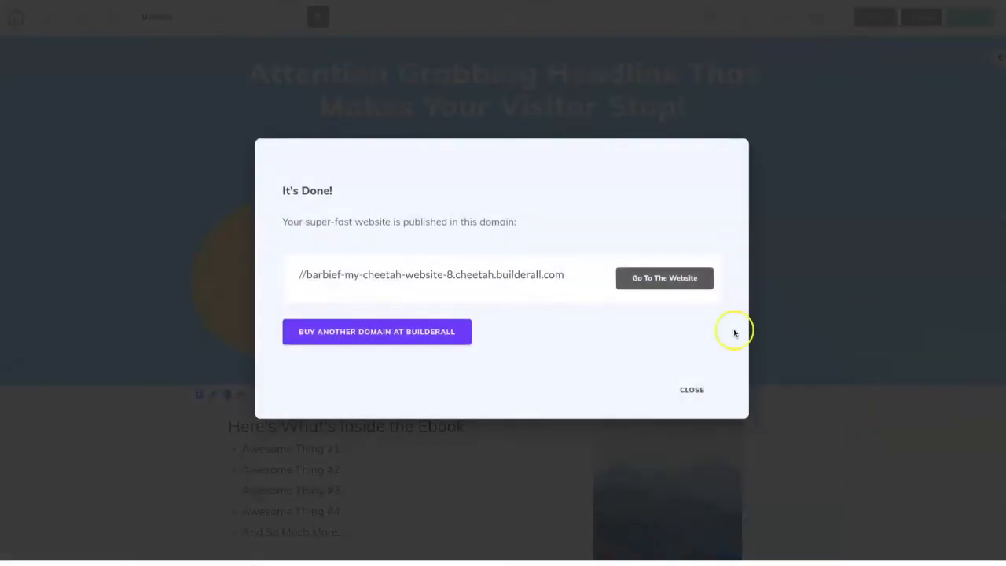
pyautogui.click(686, 390)
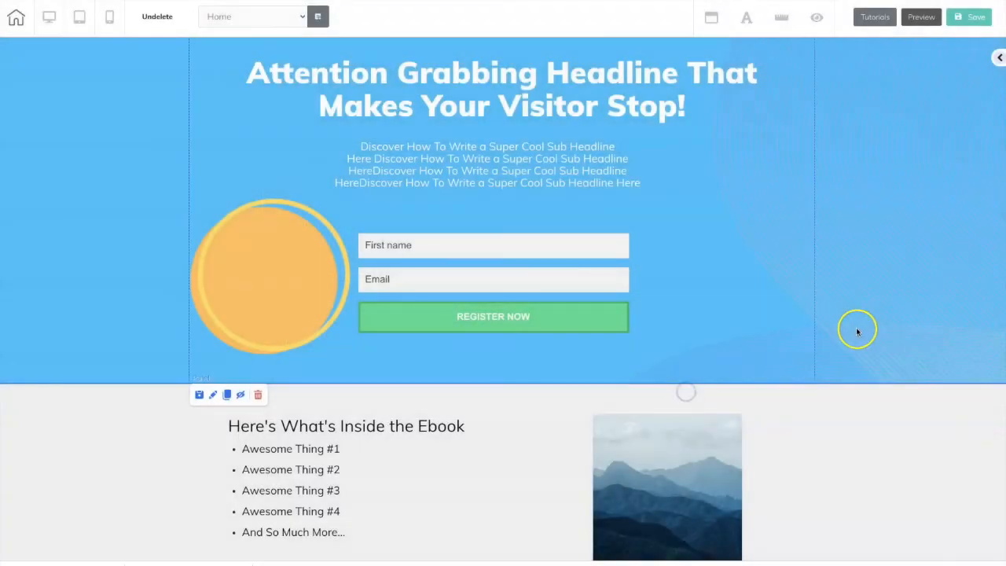
# - Switch to the mobile layout and move the headline and subheadline above the opt-in form
pyautogui.click(111, 18)
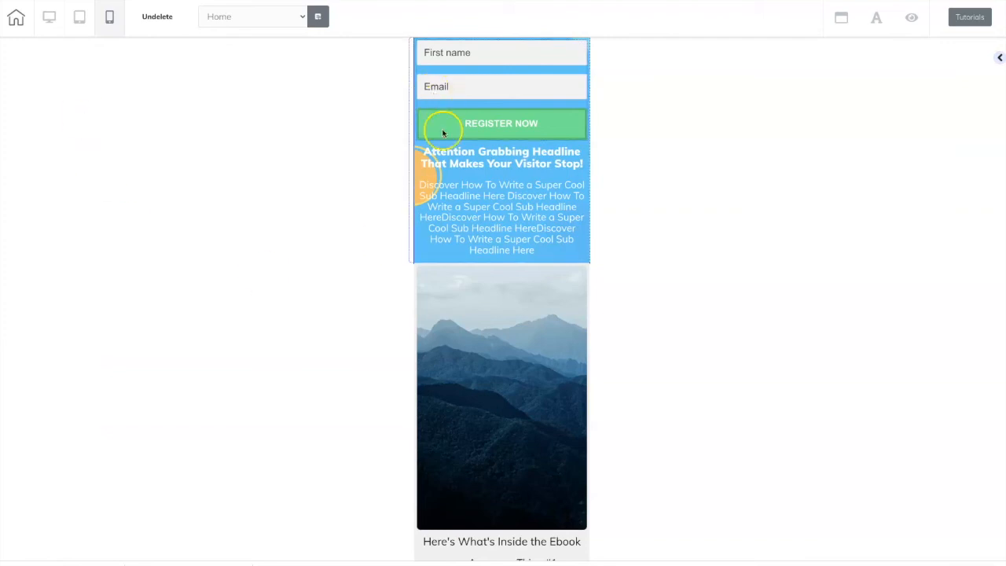
pyautogui.click(452, 158)
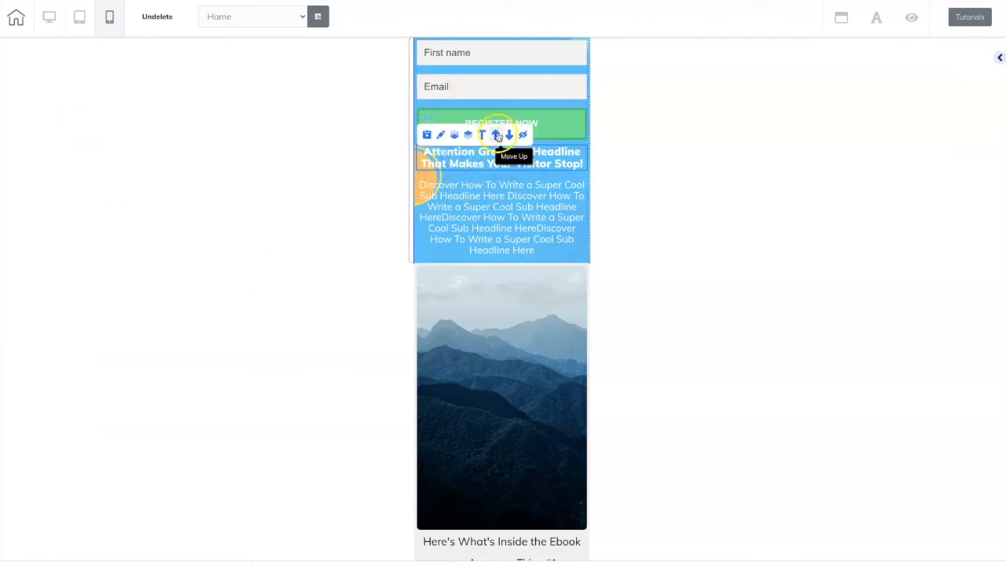
pyautogui.click(498, 133)
pyautogui.click(471, 202)
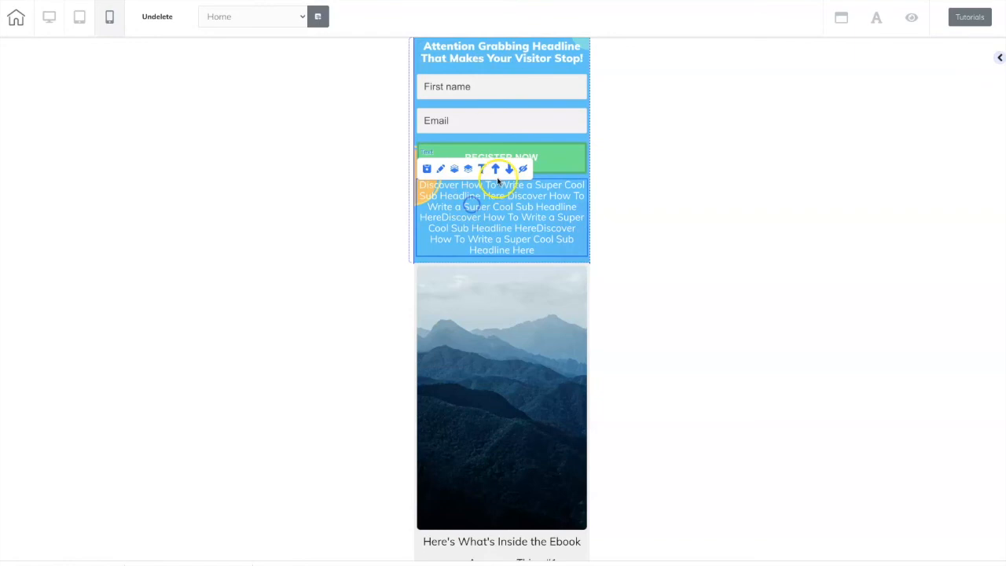
pyautogui.click(494, 169)
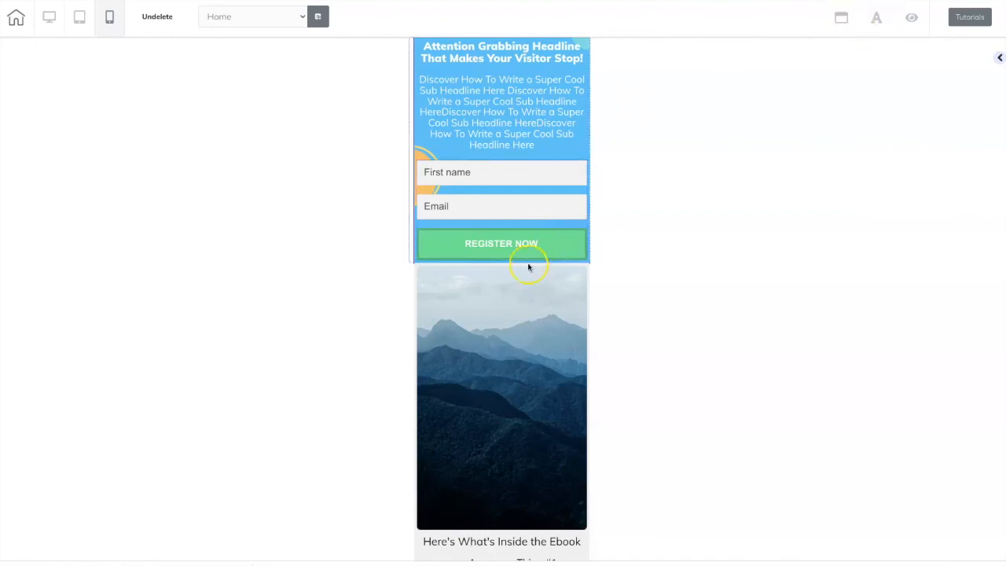
# - Shrink the mountain image in the mobile layout by setting its combined left and right lateral spacing to 72
pyautogui.click(479, 315)
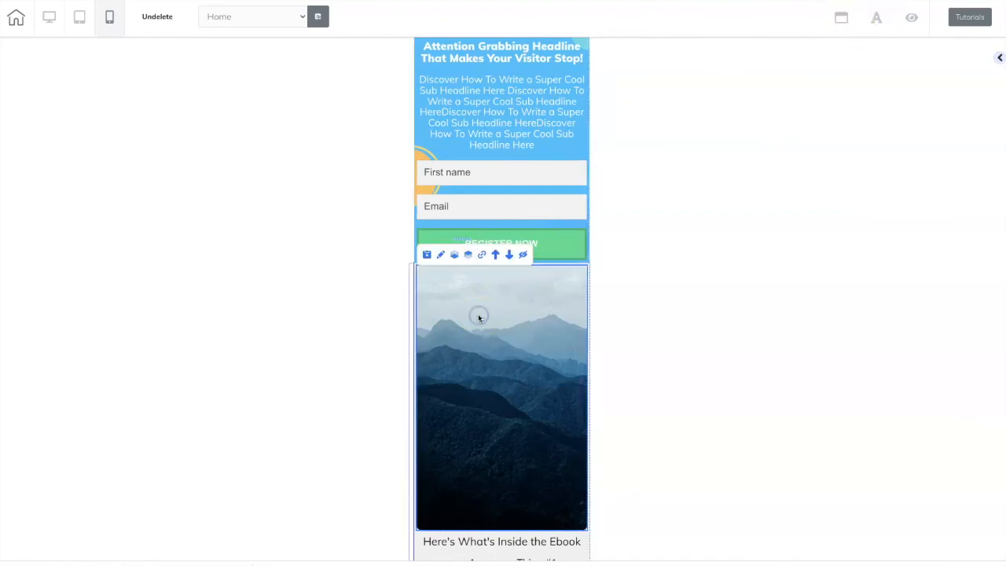
pyautogui.scroll(-2, 479, 315)
pyautogui.doubleClick(478, 318)
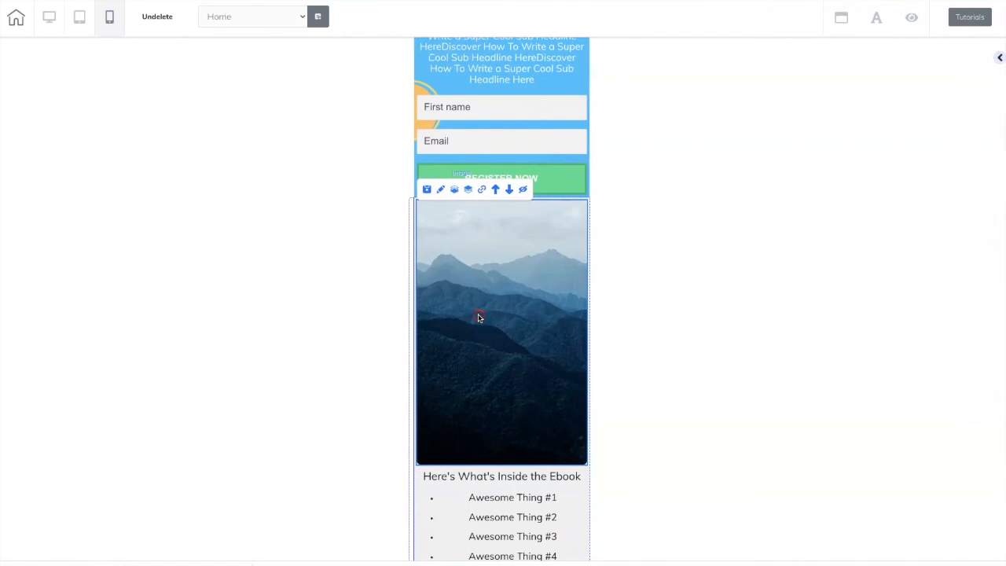
pyautogui.moveTo(597, 229); pyautogui.dragTo(784, 157)
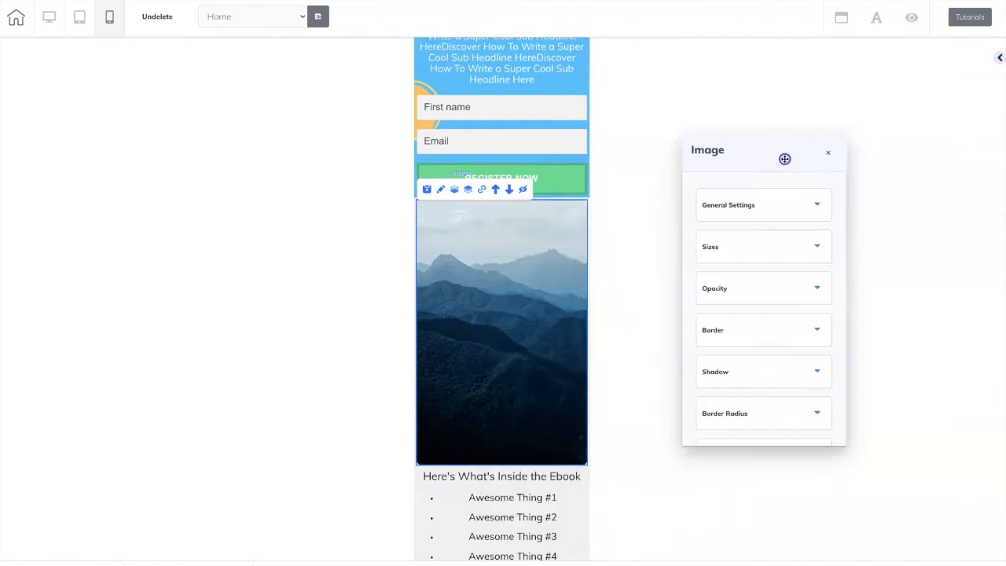
pyautogui.scroll(-3, 809, 301)
pyautogui.scroll(-2, 809, 299)
pyautogui.click(819, 265)
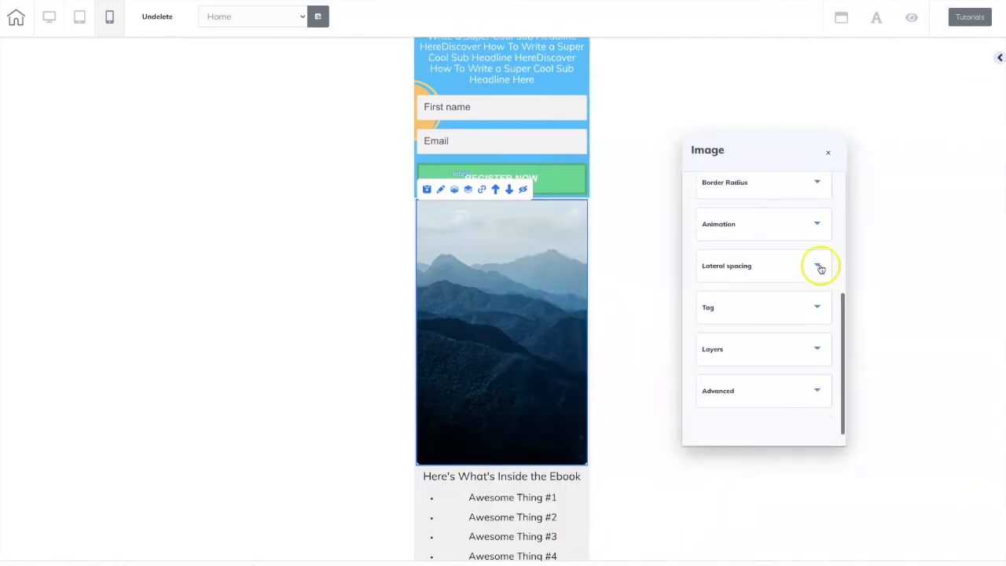
pyautogui.moveTo(698, 333); pyautogui.dragTo(745, 336)
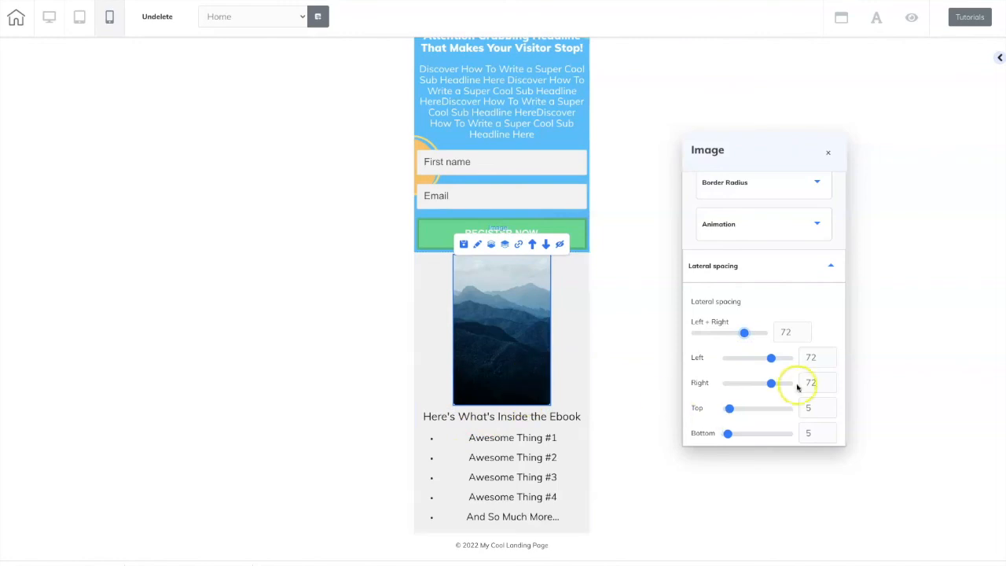
# - Set the mobile mountain image's top spacing to 32 and increase its bottom spacing
pyautogui.moveTo(731, 409); pyautogui.dragTo(747, 409)
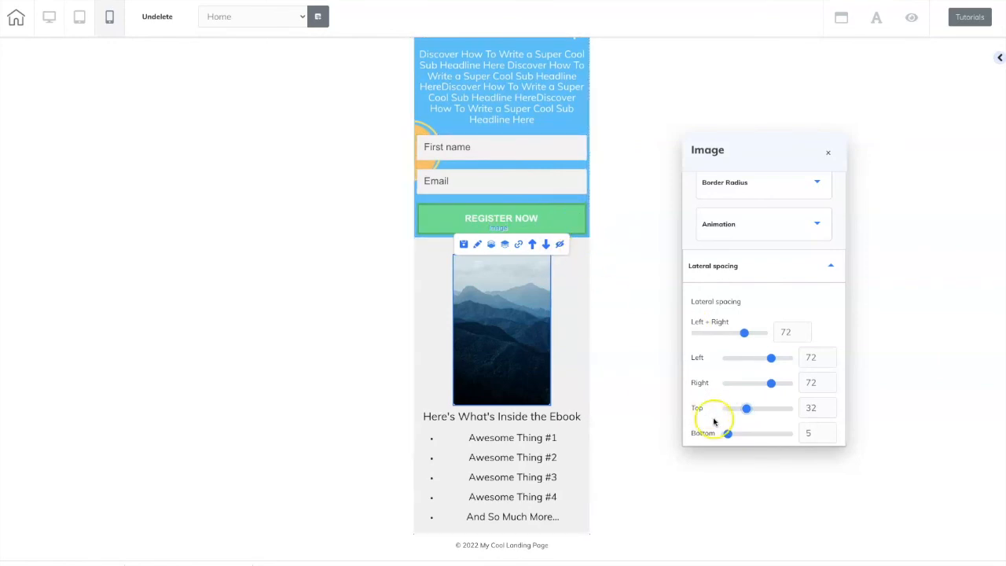
pyautogui.moveTo(727, 433); pyautogui.dragTo(750, 437)
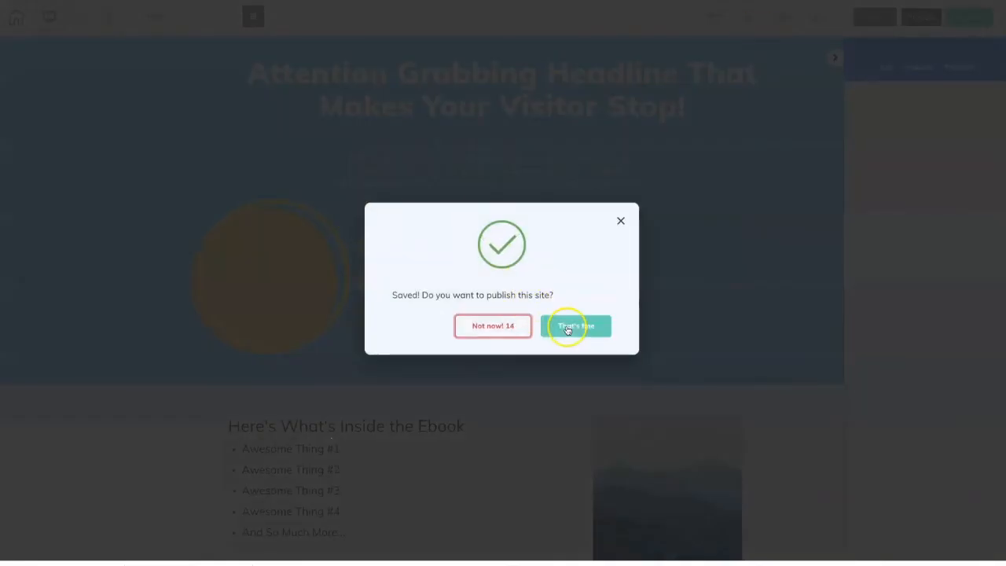
# - Publish the saved site, then leave the page editor for the site dashboard, saving the changes on exit
pyautogui.click(568, 327)
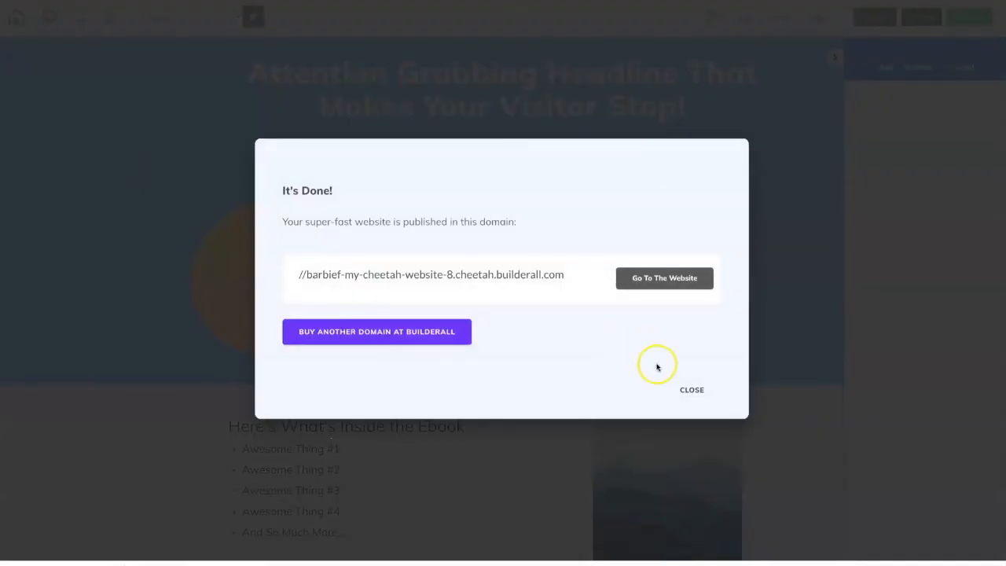
pyautogui.click(691, 389)
pyautogui.click(16, 17)
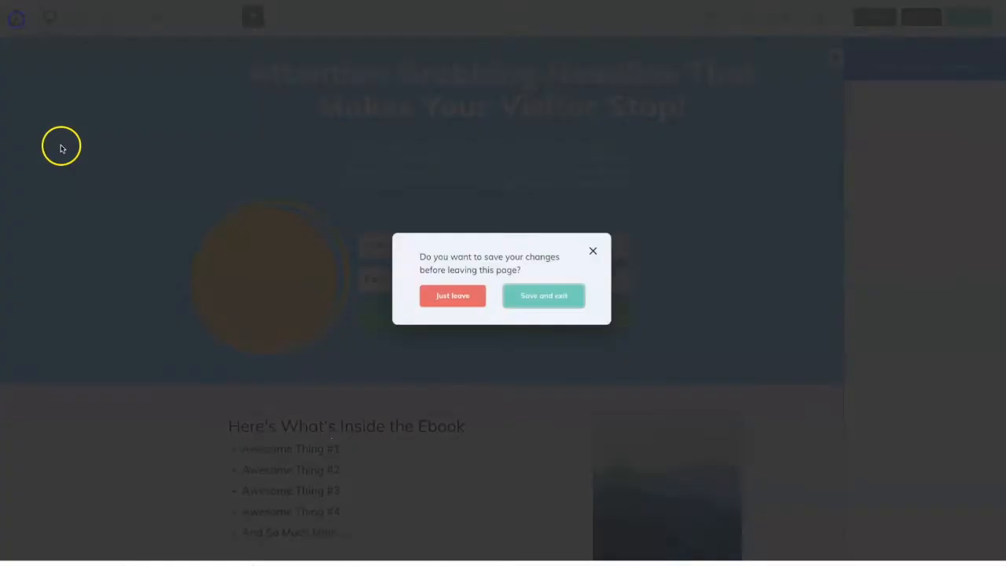
pyautogui.click(527, 303)
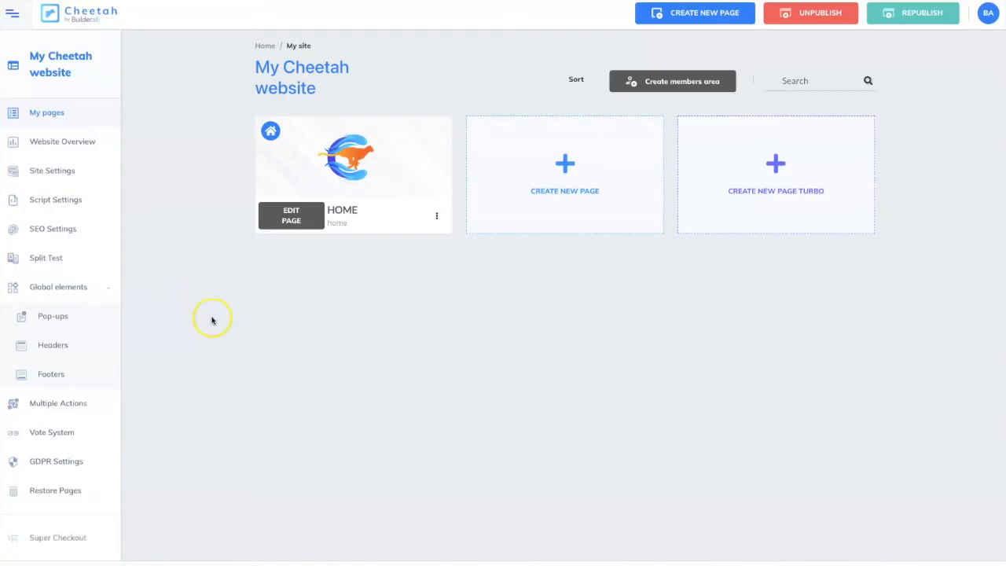
# - Republish the website from the dashboard, then open the live Home page and review it from the headline to the footer
pyautogui.click(935, 14)
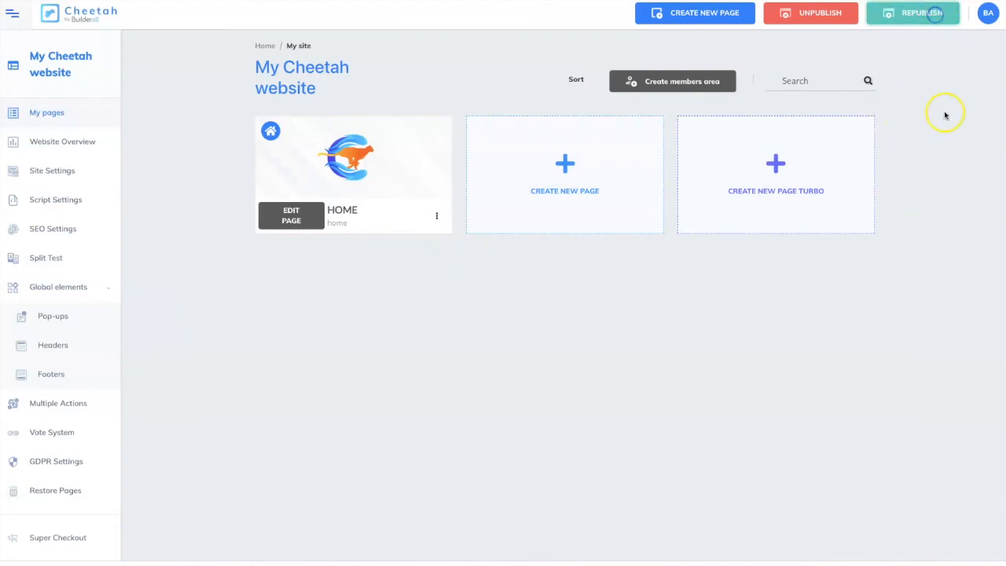
pyautogui.click(437, 217)
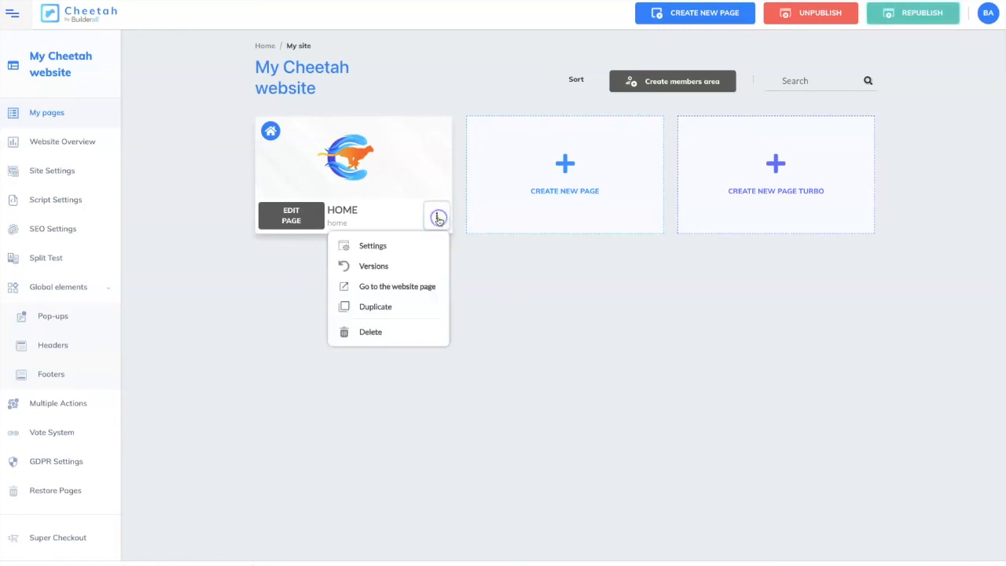
pyautogui.click(410, 288)
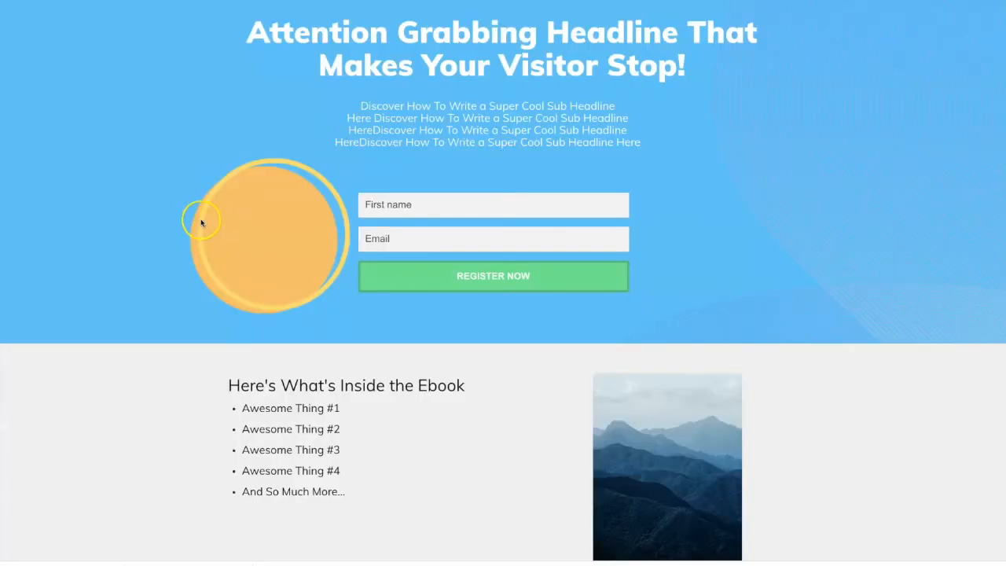
pyautogui.scroll(-1, 779, 212)
pyautogui.scroll(-2, 779, 214)
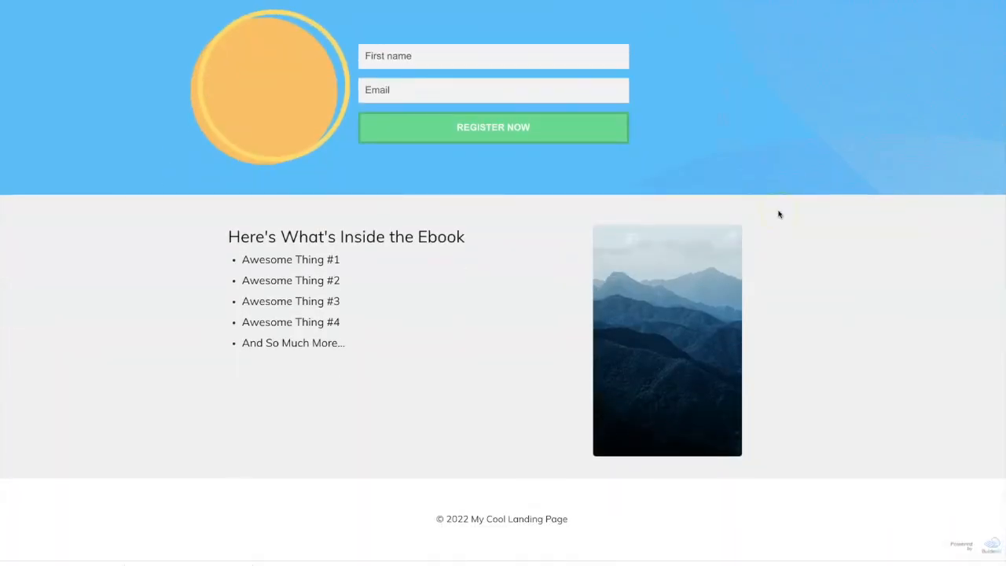
pyautogui.scroll(1, 776, 213)
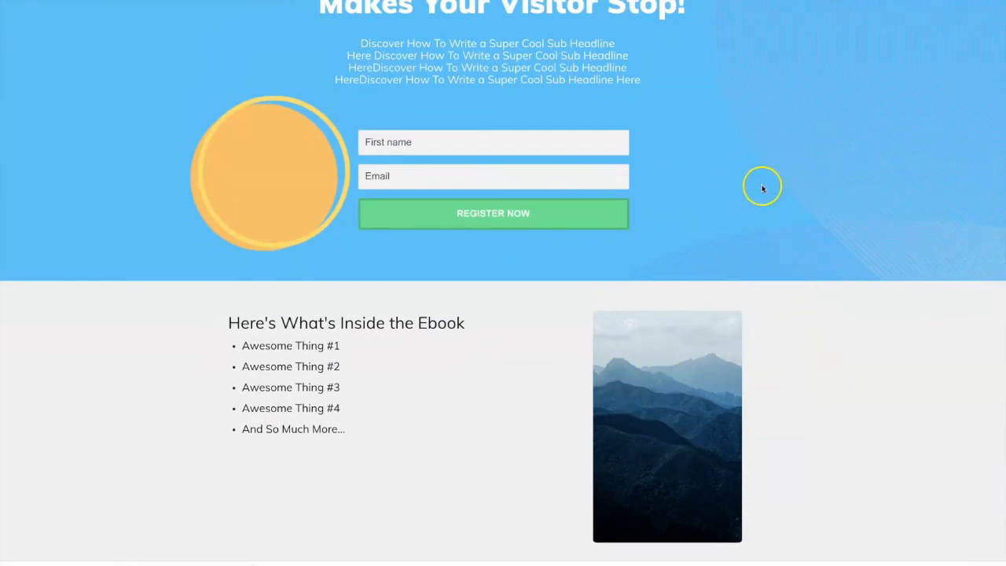
pyautogui.scroll(-1, 815, 364)
pyautogui.scroll(2, 815, 364)
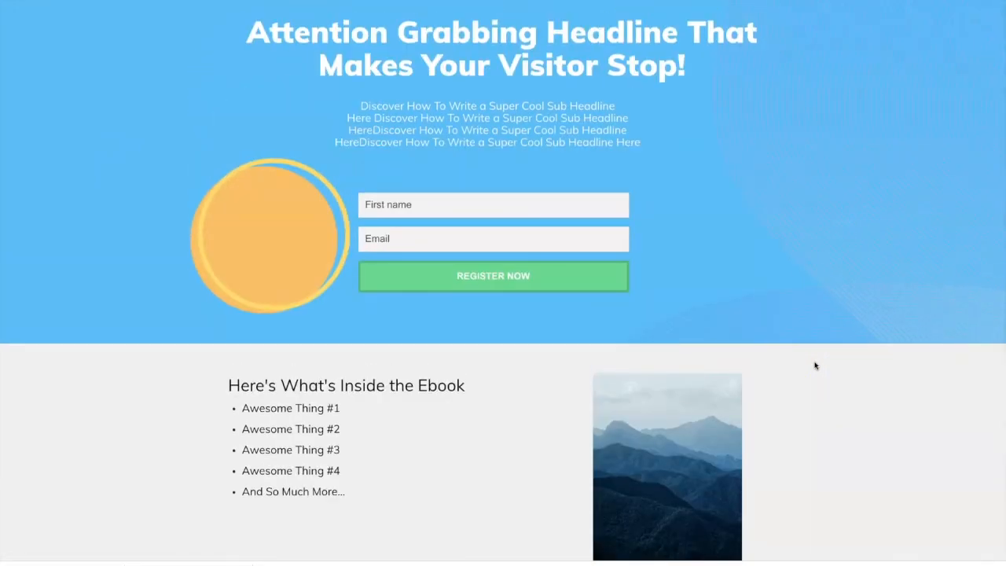